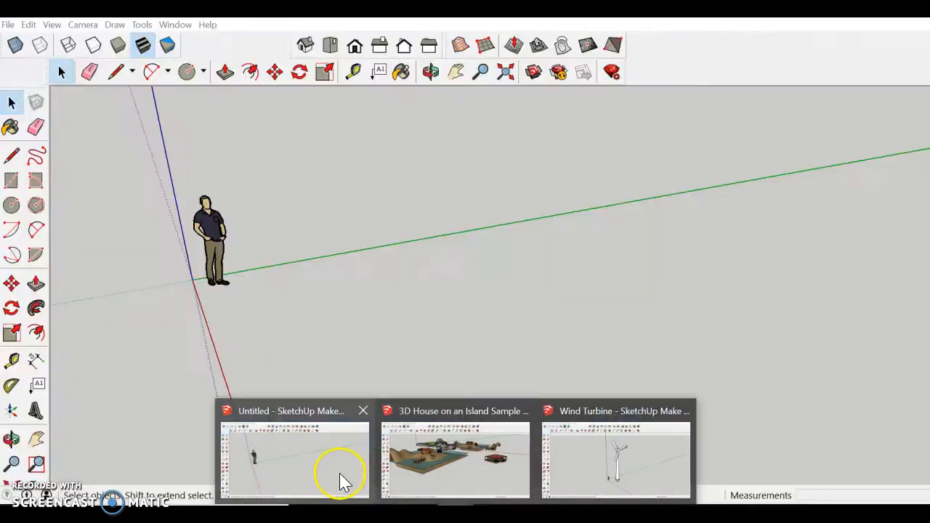
In the untitled model, draw a flat ground rectangle about 3' 11" by 15' beside the origin as the blade's outline.
{"action": "left_click", "coordinate": [339, 476]}
{"action": "middle_click_drag", "start_coordinate": [337, 266], "coordinate": [356, 356]}
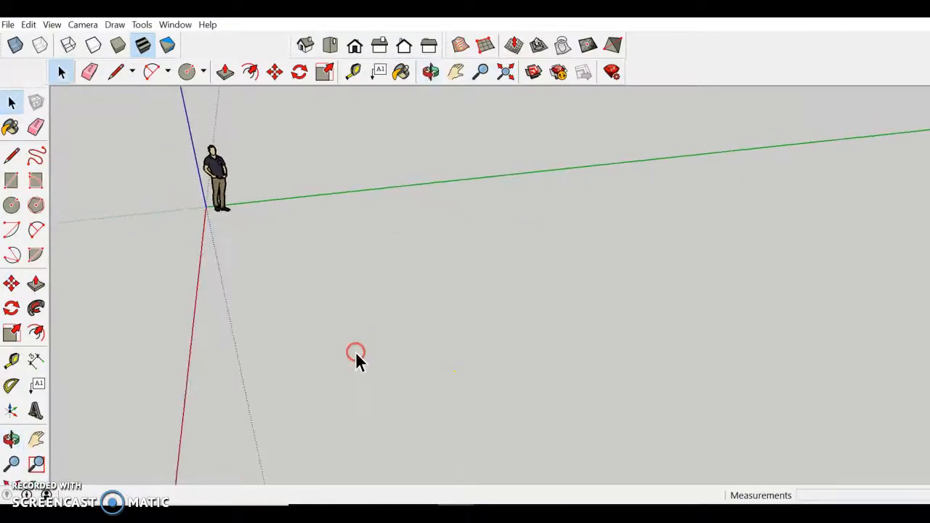
{"action": "key", "text": "r"}
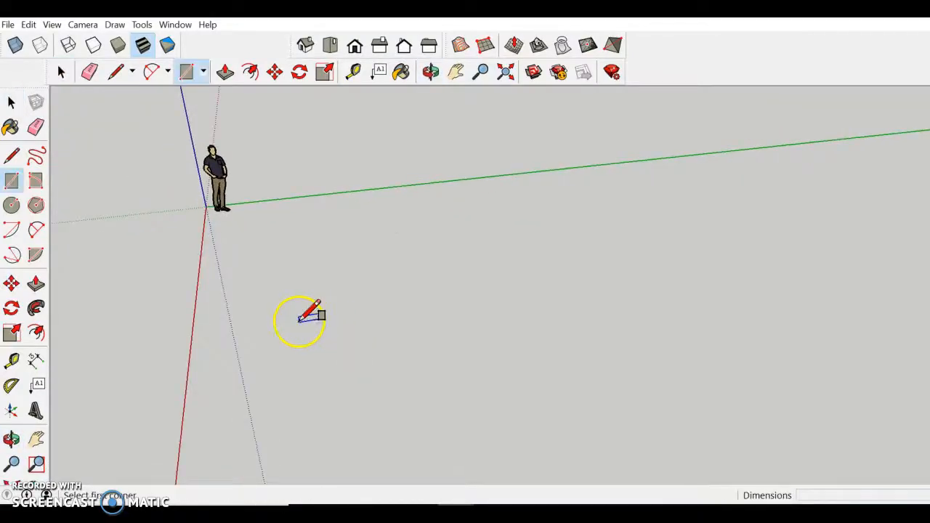
{"action": "left_click", "coordinate": [249, 258]}
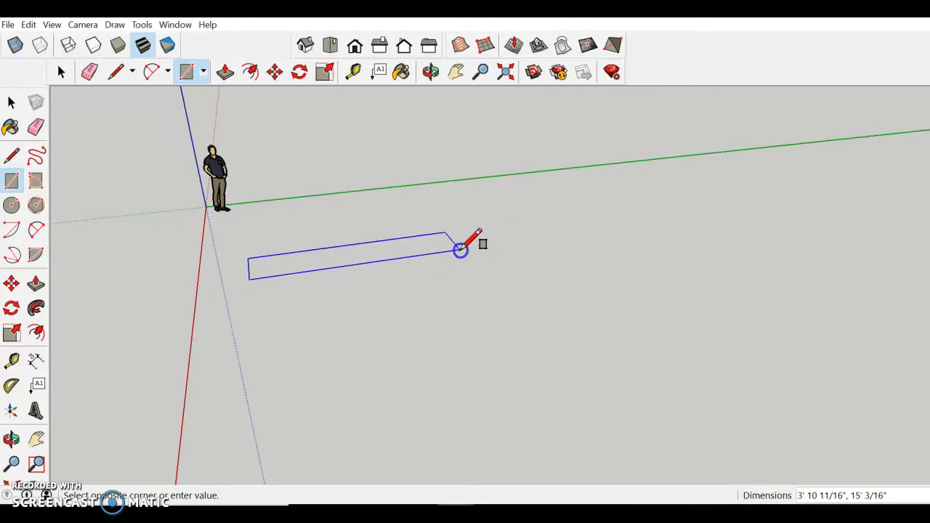
{"action": "left_click", "coordinate": [460, 247]}
Draw a shallow two-point arc between the rectangle's short edges, bulging almost to the near long edge.
{"action": "middle_click_drag", "start_coordinate": [339, 243], "coordinate": [513, 339]}
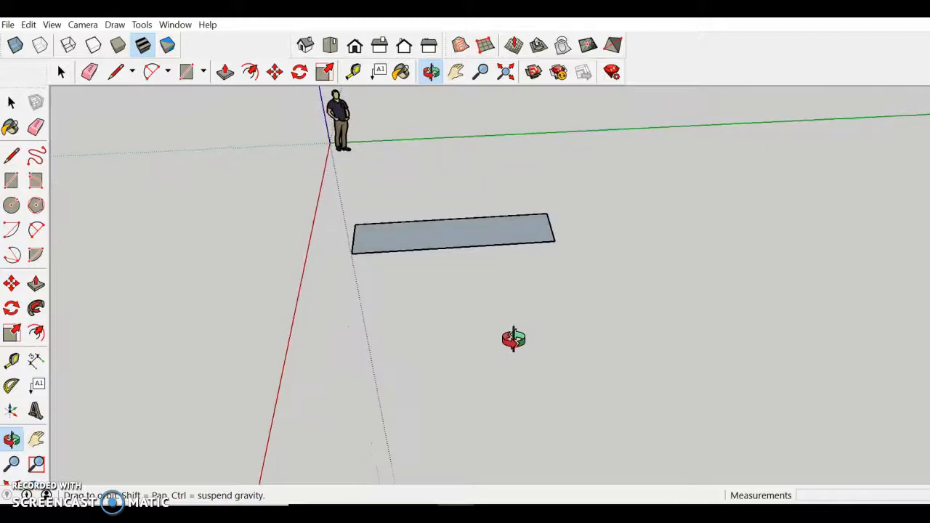
{"action": "key", "text": "r"}
{"action": "scroll", "coordinate": [430, 242], "scroll_direction": "up", "scroll_amount": 1}
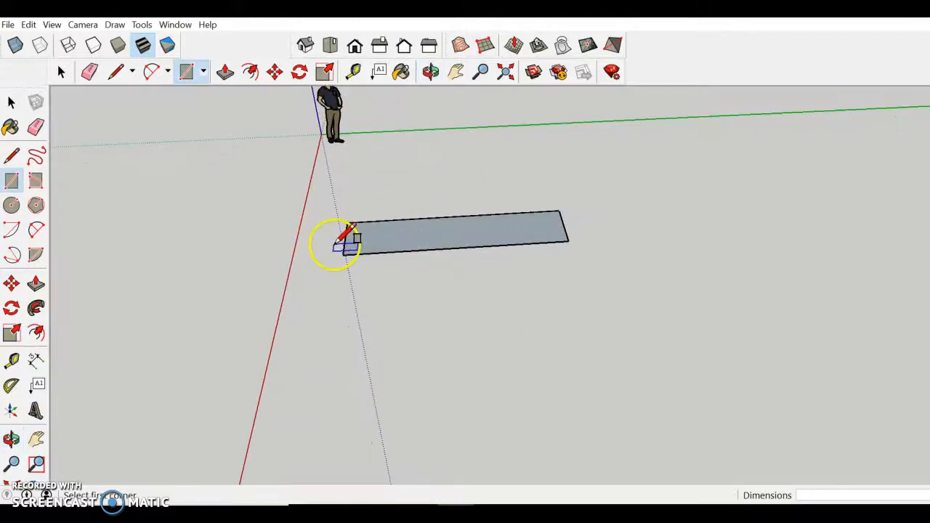
{"action": "key", "text": "a"}
{"action": "scroll", "coordinate": [355, 236], "scroll_direction": "up", "scroll_amount": 4}
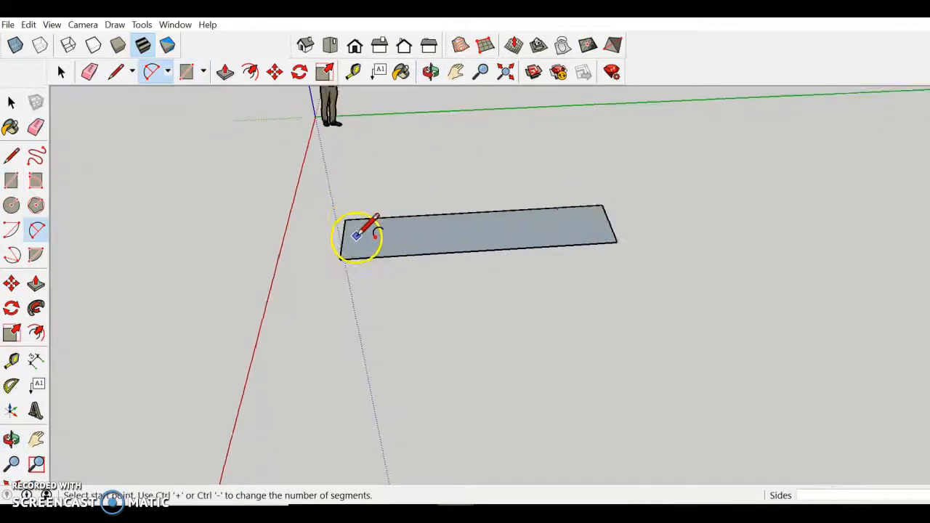
{"action": "left_click", "coordinate": [331, 263]}
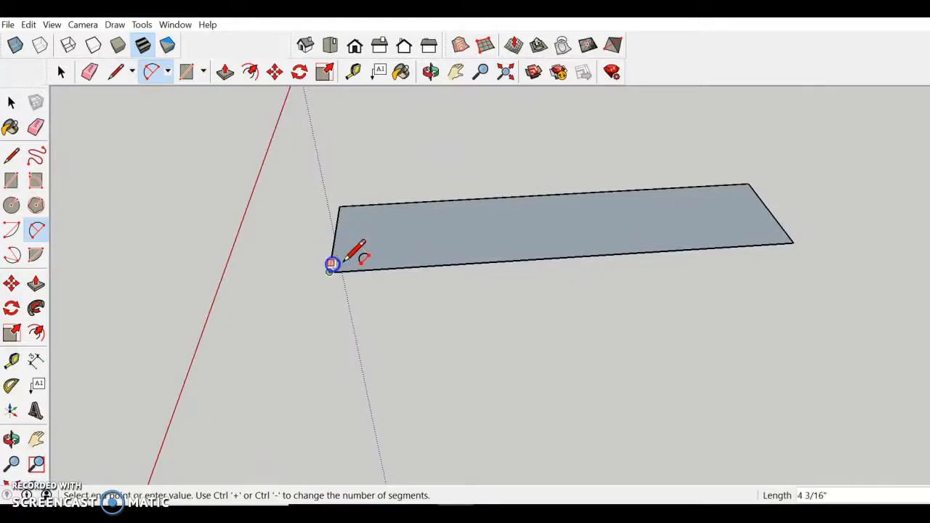
{"action": "left_click", "coordinate": [787, 232]}
{"action": "scroll", "coordinate": [501, 252], "scroll_direction": "up", "scroll_amount": 5}
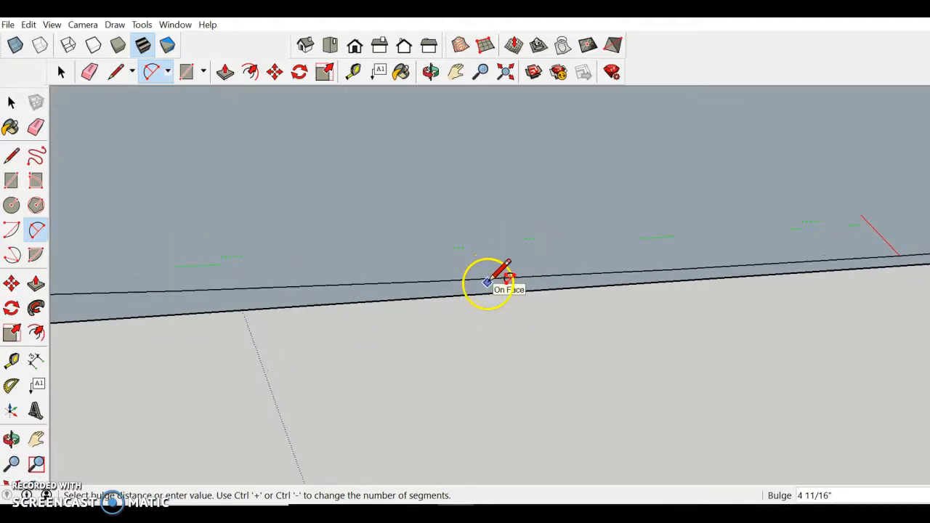
{"action": "left_click", "coordinate": [487, 287]}
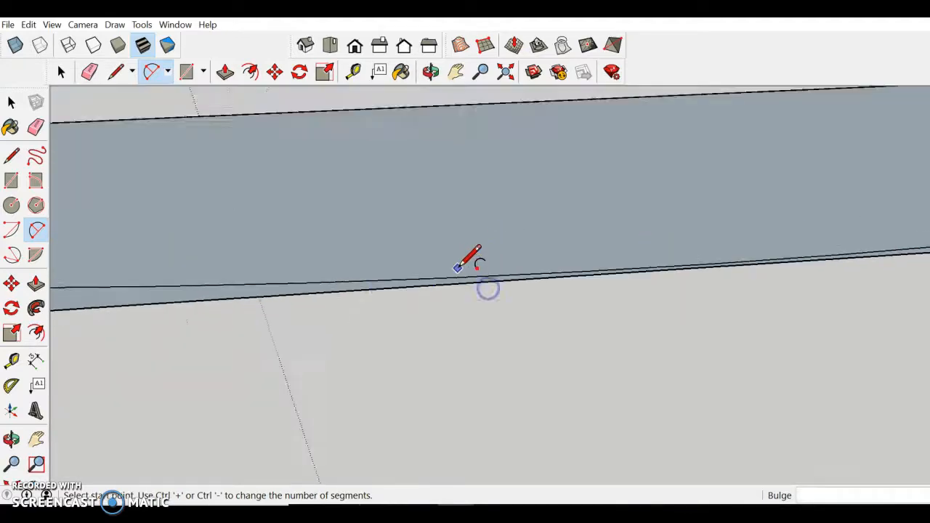
Draw a second arc from the rectangle's short edge at the blade root into the face, bulging about 4 7/16" toward the first arc.
{"action": "scroll", "coordinate": [466, 266], "scroll_direction": "down", "scroll_amount": 5}
{"action": "scroll", "coordinate": [669, 293], "scroll_direction": "down", "scroll_amount": 3}
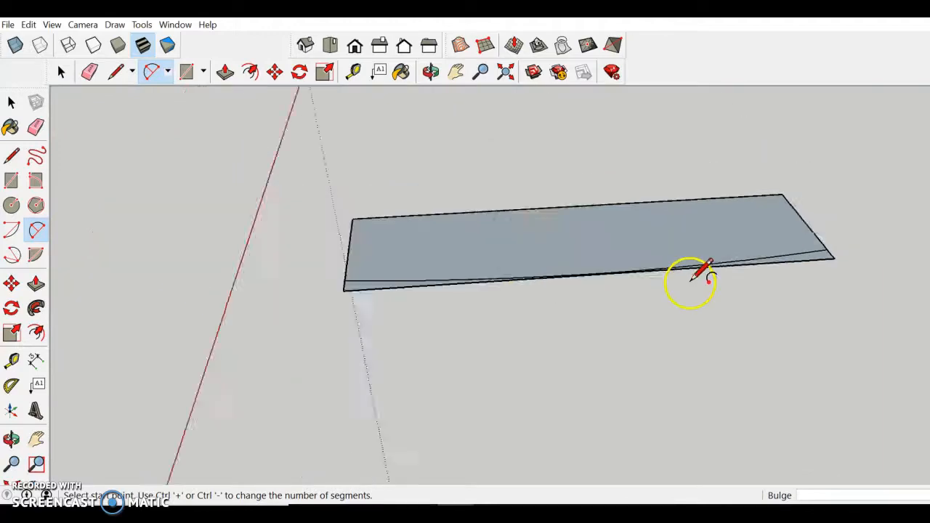
{"action": "scroll", "coordinate": [815, 272], "scroll_direction": "up", "scroll_amount": 1}
{"action": "middle_click_drag", "start_coordinate": [801, 288], "coordinate": [772, 312]}
{"action": "scroll", "coordinate": [301, 253], "scroll_direction": "up", "scroll_amount": 1}
{"action": "scroll", "coordinate": [294, 254], "scroll_direction": "down", "scroll_amount": 2}
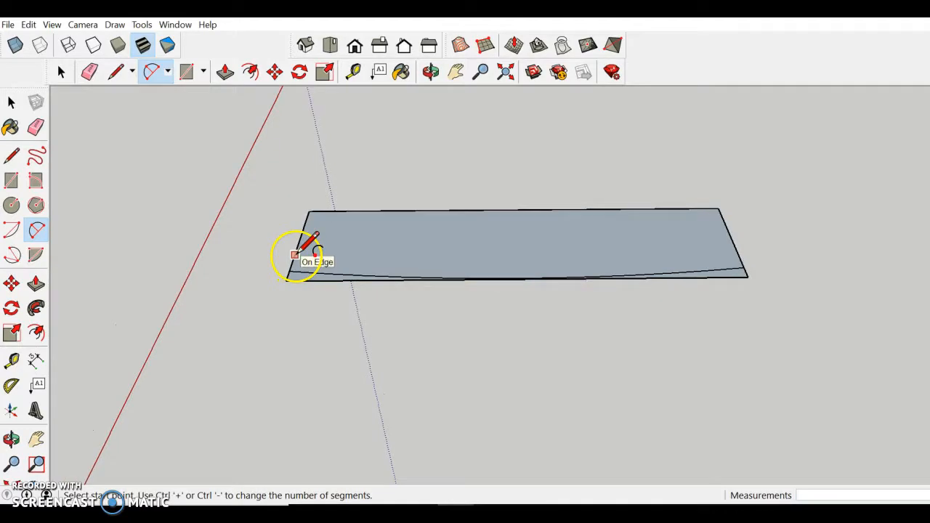
{"action": "left_click", "coordinate": [295, 251]}
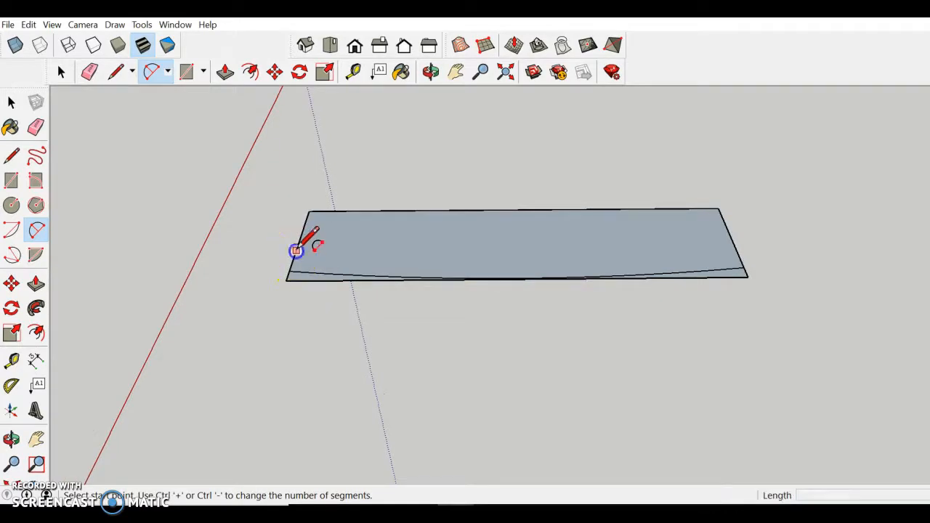
{"action": "left_click", "coordinate": [416, 233]}
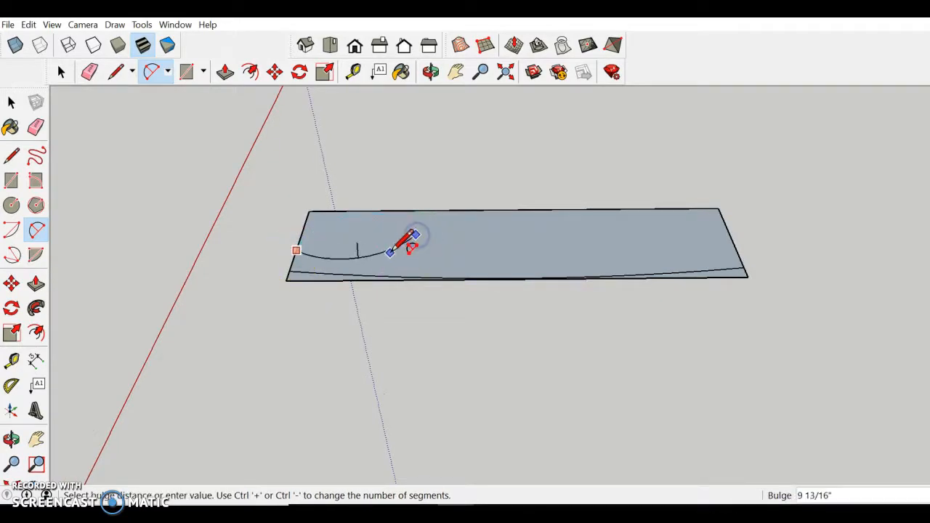
{"action": "scroll", "coordinate": [391, 242], "scroll_direction": "up", "scroll_amount": 5}
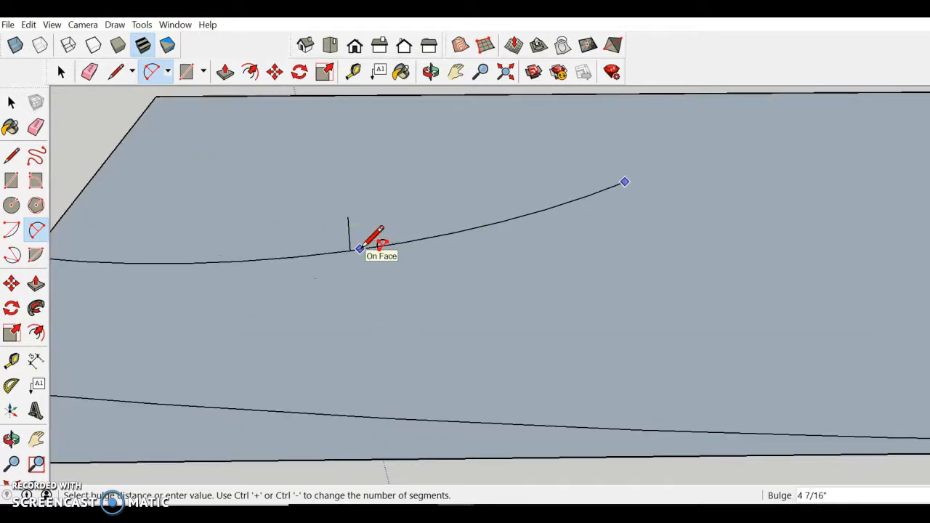
{"action": "left_click", "coordinate": [360, 249]}
Draw an arc from the root curve's inner end to the opposite short edge, bulging outward about 7 5/16".
{"action": "scroll", "coordinate": [356, 251], "scroll_direction": "down", "scroll_amount": 4}
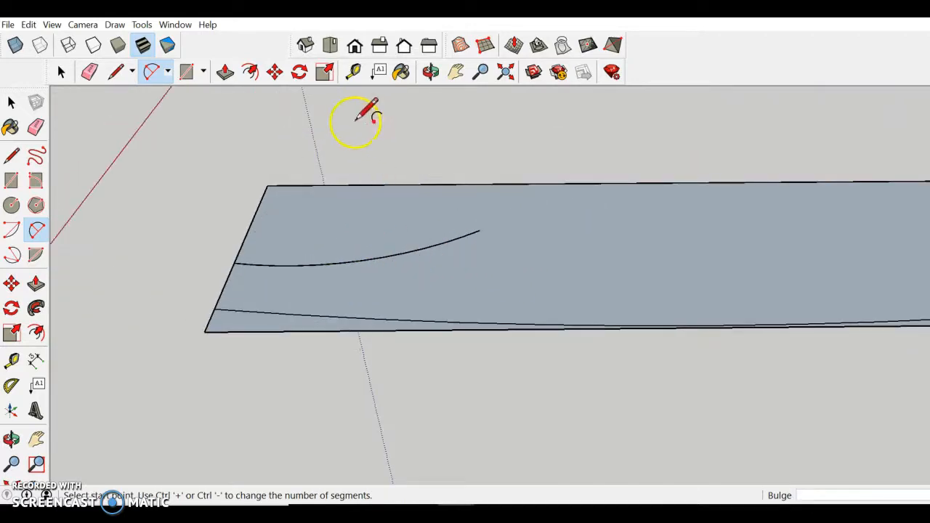
{"action": "scroll", "coordinate": [239, 308], "scroll_direction": "down", "scroll_amount": 3}
{"action": "left_click", "coordinate": [366, 267]}
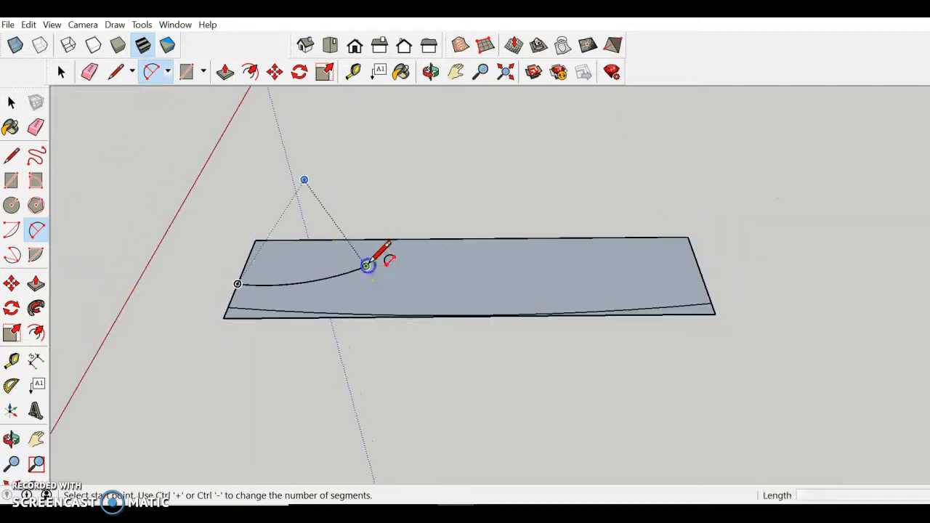
{"action": "left_click", "coordinate": [706, 288]}
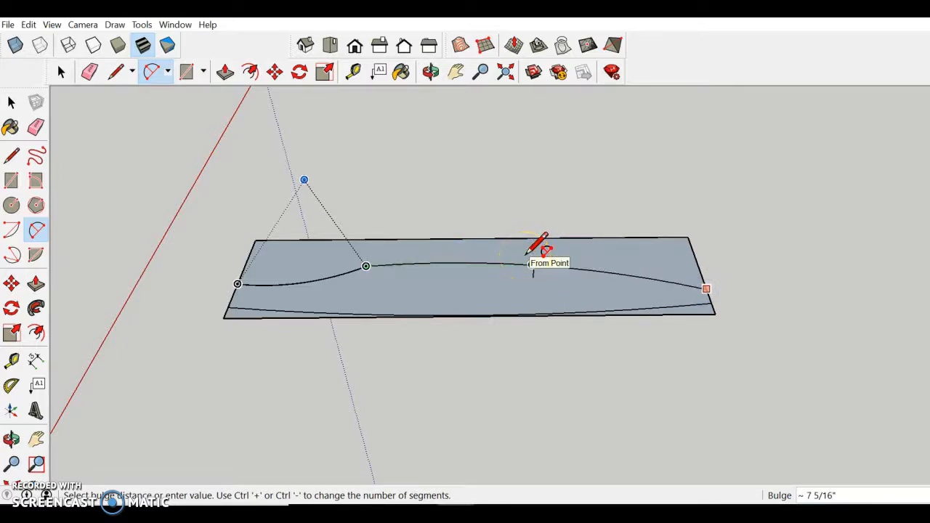
{"action": "left_click", "coordinate": [526, 255]}
Erase the leftover rectangle edges outside the arcs so only the blade-shaped face remains.
{"action": "scroll", "coordinate": [710, 223], "scroll_direction": "down", "scroll_amount": 3}
{"action": "scroll", "coordinate": [673, 299], "scroll_direction": "up", "scroll_amount": 3}
{"action": "middle_click_drag", "start_coordinate": [691, 240], "coordinate": [671, 308]}
{"action": "key", "text": "e"}
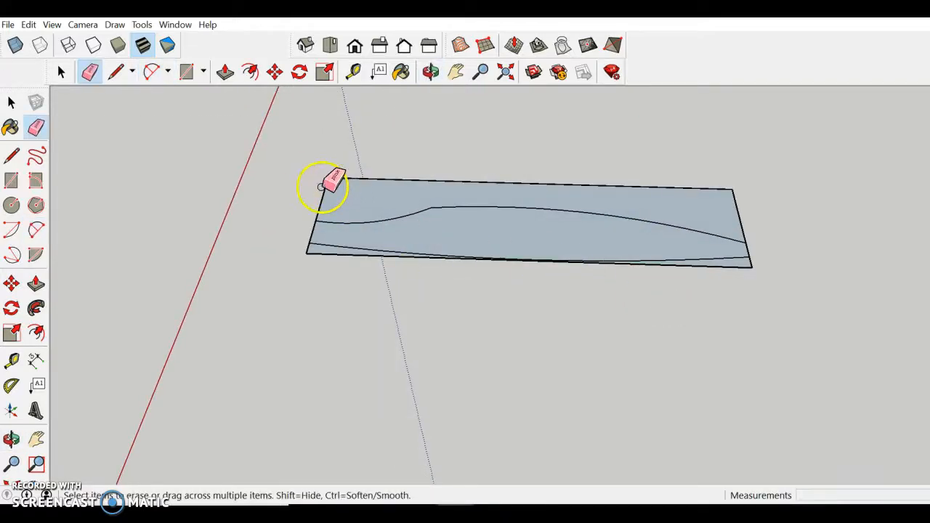
{"action": "left_click_drag", "start_coordinate": [351, 182], "coordinate": [358, 174]}
{"action": "left_click_drag", "start_coordinate": [316, 254], "coordinate": [300, 247]}
{"action": "scroll", "coordinate": [282, 261], "scroll_direction": "down", "scroll_amount": 1}
{"action": "scroll", "coordinate": [667, 254], "scroll_direction": "up", "scroll_amount": 2}
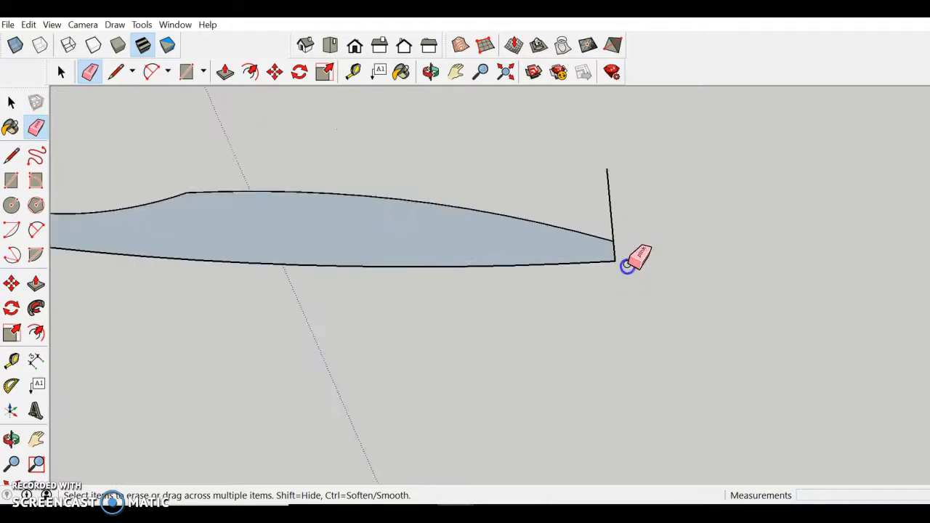
{"action": "mouse_move", "coordinate": [481, 281]}
{"action": "middle_mouse_down"}
{"action": "mouse_move", "coordinate": [536, 264]}
{"action": "mouse_move", "coordinate": [512, 276]}
{"action": "middle_mouse_up"}
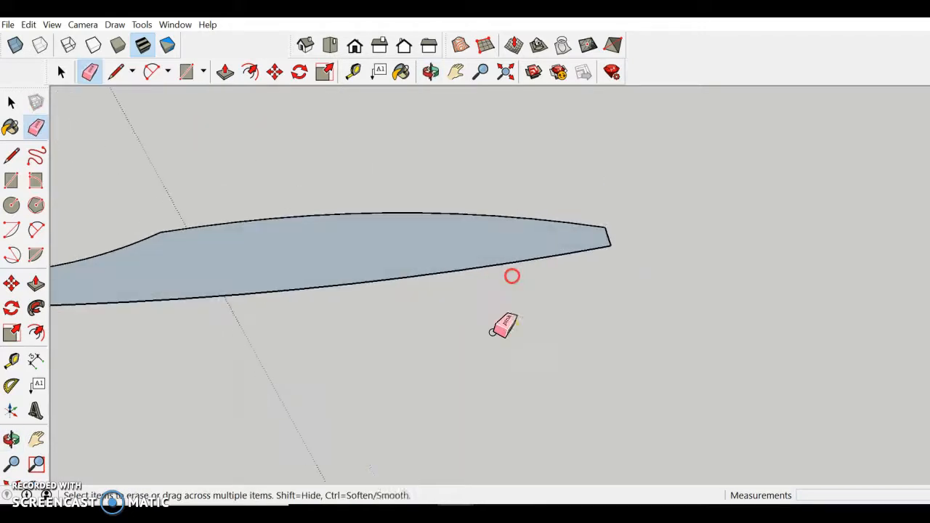
Examine the blade shape in the browser's wind turbine photo and return to the untitled SketchUp model.
{"action": "left_click", "coordinate": [422, 511]}
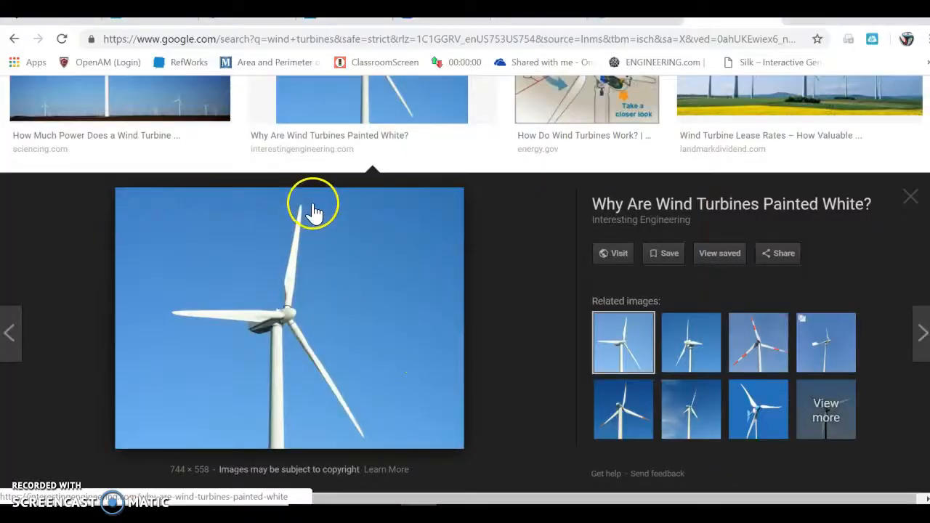
{"action": "mouse_move", "coordinate": [421, 513]}
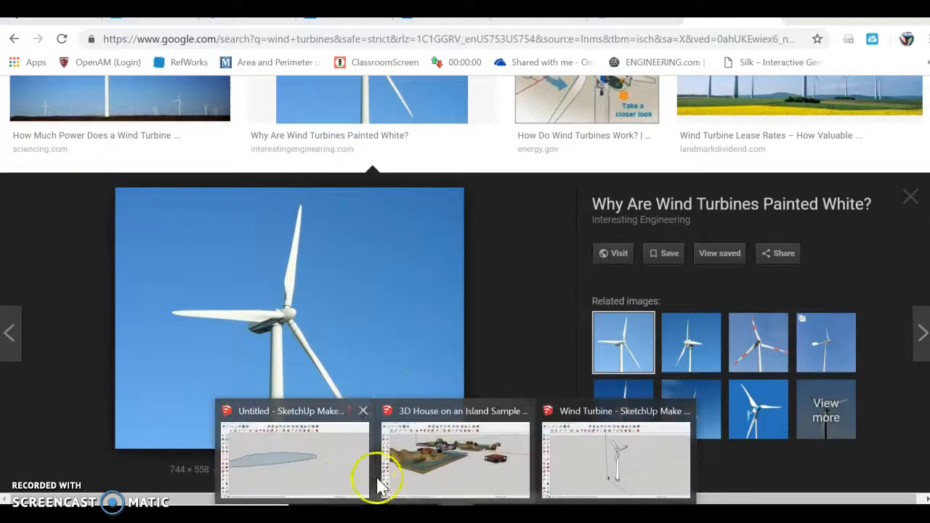
{"action": "left_click", "coordinate": [323, 470]}
Draw two outward arcs from the corners of the blade's blunt tip so that they cross beyond it.
{"action": "scroll", "coordinate": [619, 236], "scroll_direction": "down", "scroll_amount": 3}
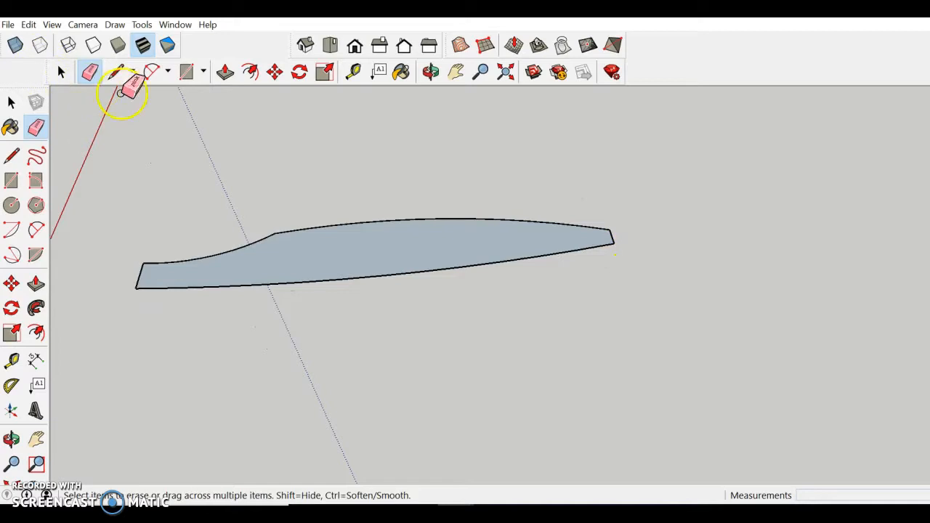
{"action": "left_click", "coordinate": [36, 231]}
{"action": "scroll", "coordinate": [623, 246], "scroll_direction": "up", "scroll_amount": 5}
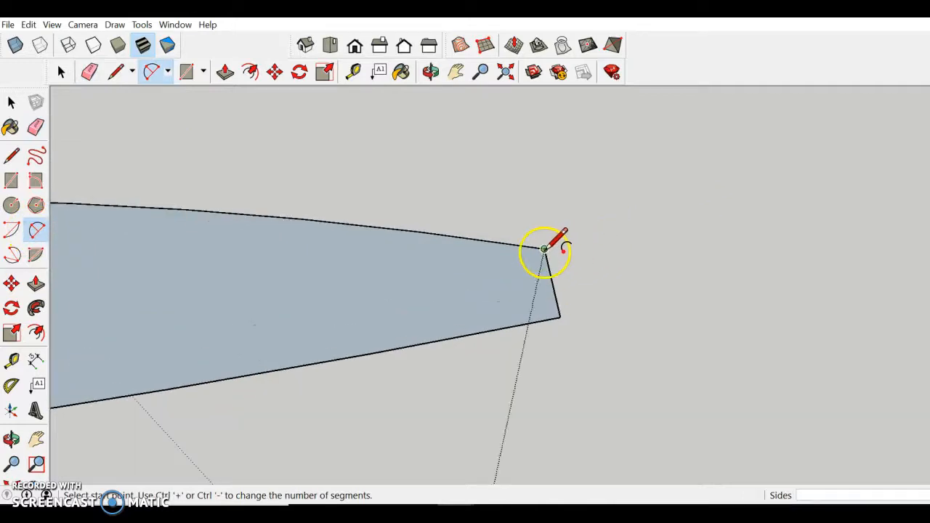
{"action": "left_click", "coordinate": [544, 250]}
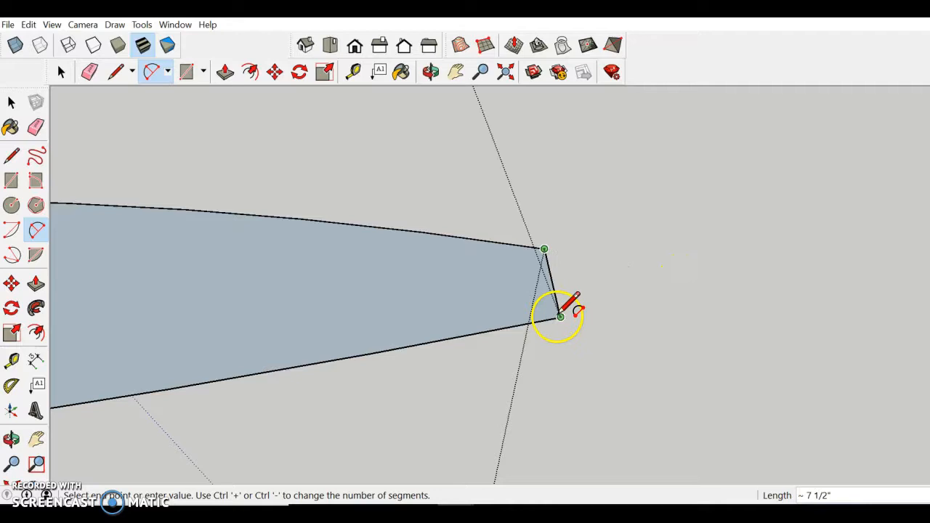
{"action": "left_click", "coordinate": [689, 302]}
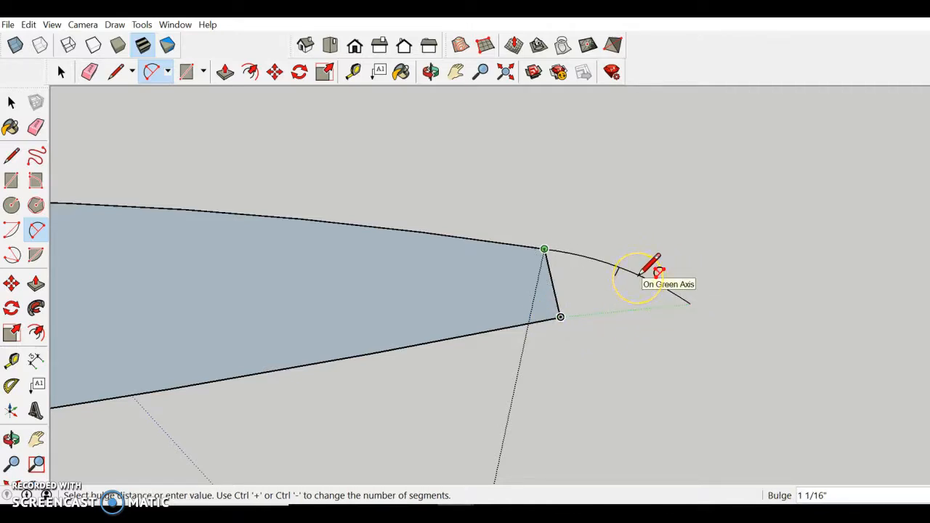
{"action": "left_click", "coordinate": [634, 275]}
{"action": "left_click", "coordinate": [561, 317]}
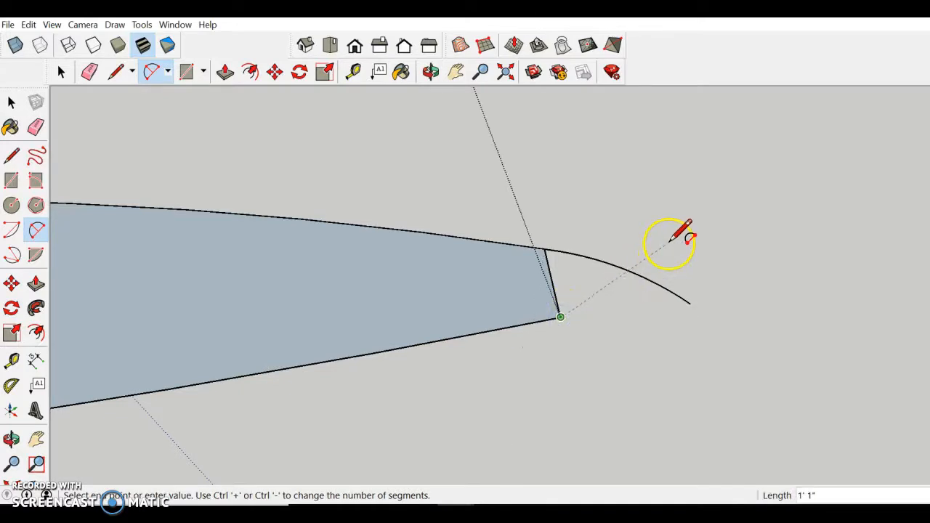
{"action": "left_click", "coordinate": [691, 303]}
{"action": "left_click", "coordinate": [635, 275]}
Erase the overhanging arc ends and the old tip edge to leave one pointed blade face.
{"action": "middle_click_drag", "start_coordinate": [635, 275], "coordinate": [668, 275]}
{"action": "key", "text": "e"}
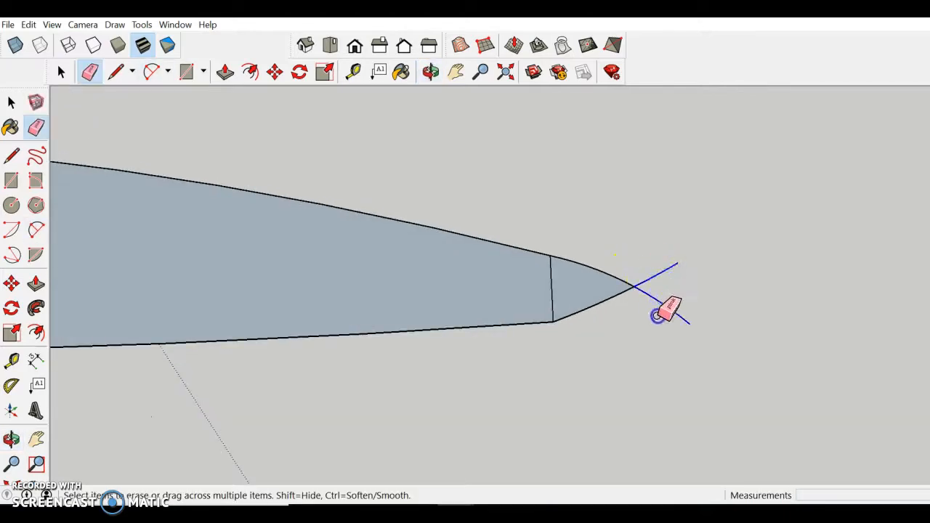
{"action": "scroll", "coordinate": [698, 305], "scroll_direction": "down", "scroll_amount": 6}
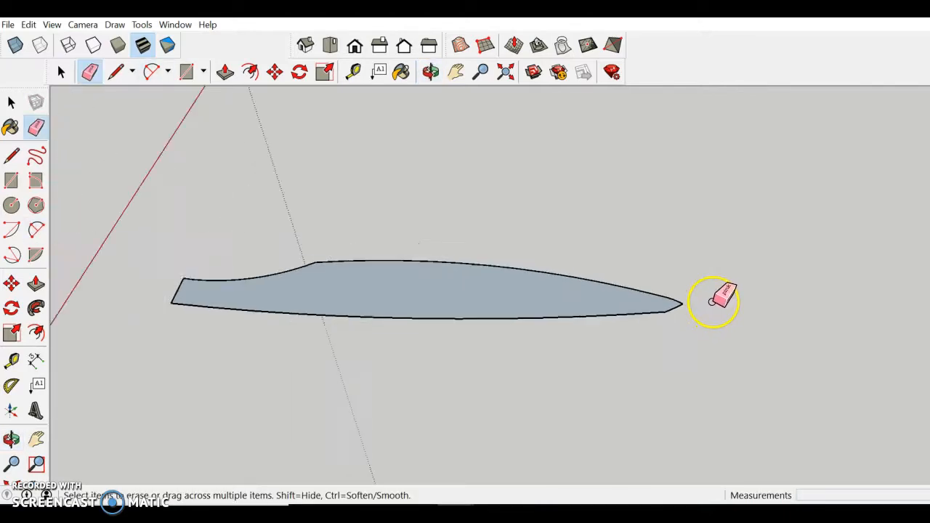
Push/Pull the blade face up to a thickness of about 3".
{"action": "key", "text": "p"}
{"action": "left_click", "coordinate": [495, 305]}
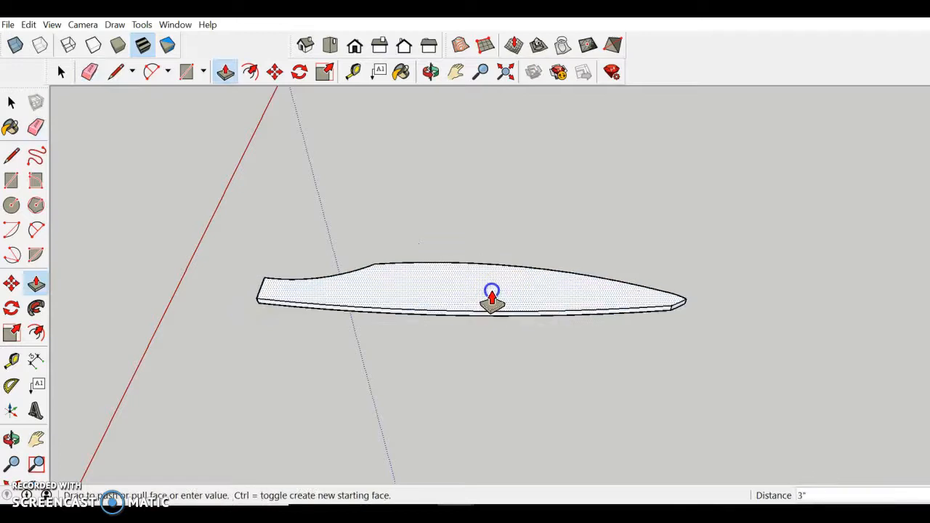
{"action": "middle_click_drag", "start_coordinate": [492, 300], "coordinate": [557, 335]}
{"action": "left_click", "coordinate": [551, 310]}
Soften all edges of the blade, including coplanar ones, with the angle between normals set to 180 degrees.
{"action": "key", "text": "space"}
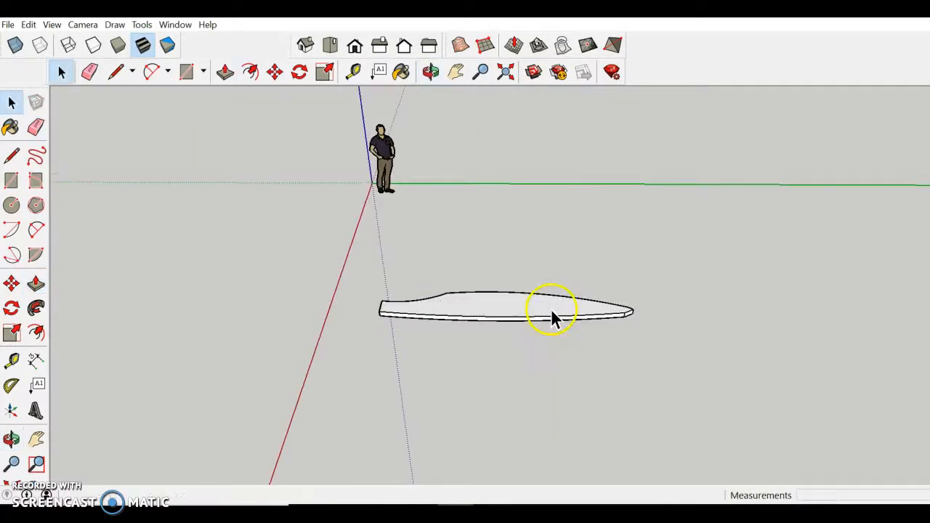
{"action": "left_click_drag", "start_coordinate": [322, 260], "coordinate": [322, 259]}
{"action": "left_click", "coordinate": [602, 228]}
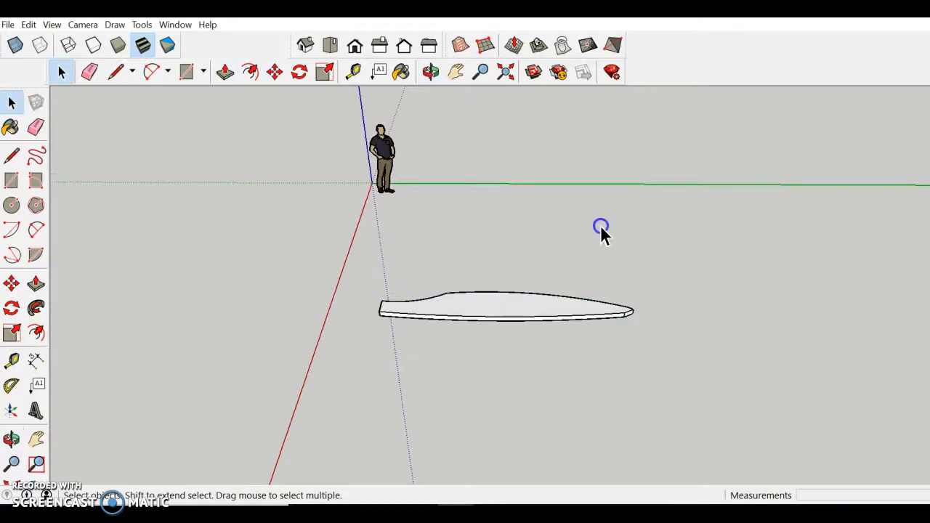
{"action": "triple_click", "coordinate": [519, 308]}
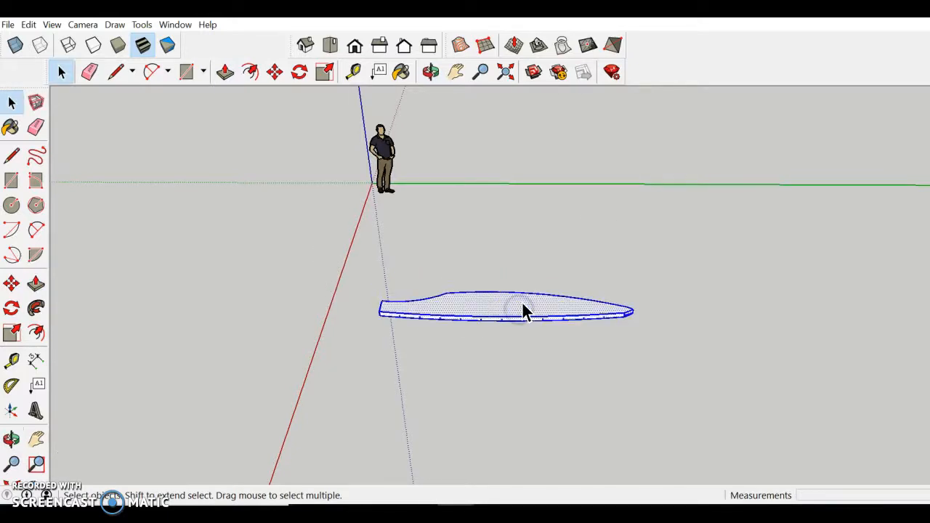
{"action": "right_click", "coordinate": [523, 311]}
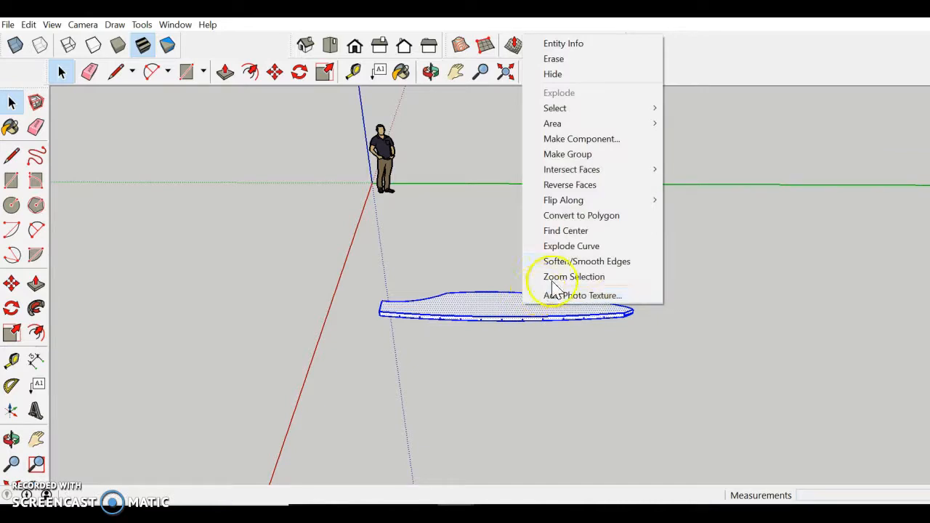
{"action": "left_click", "coordinate": [586, 263]}
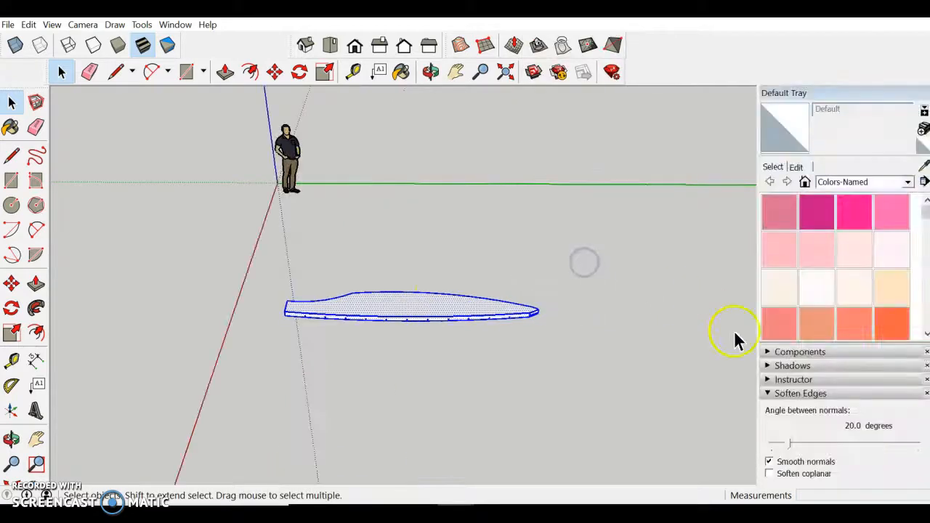
{"action": "left_click", "coordinate": [769, 473]}
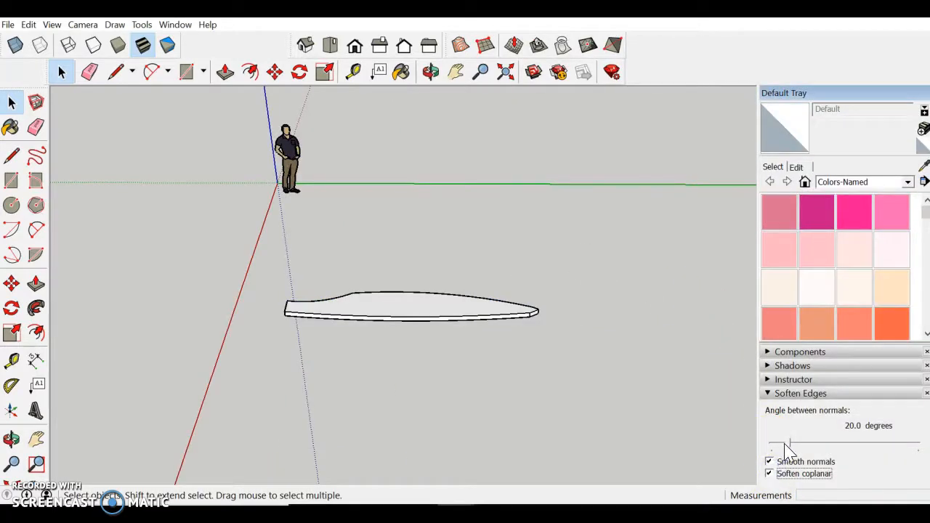
{"action": "left_click_drag", "start_coordinate": [796, 446], "coordinate": [858, 446]}
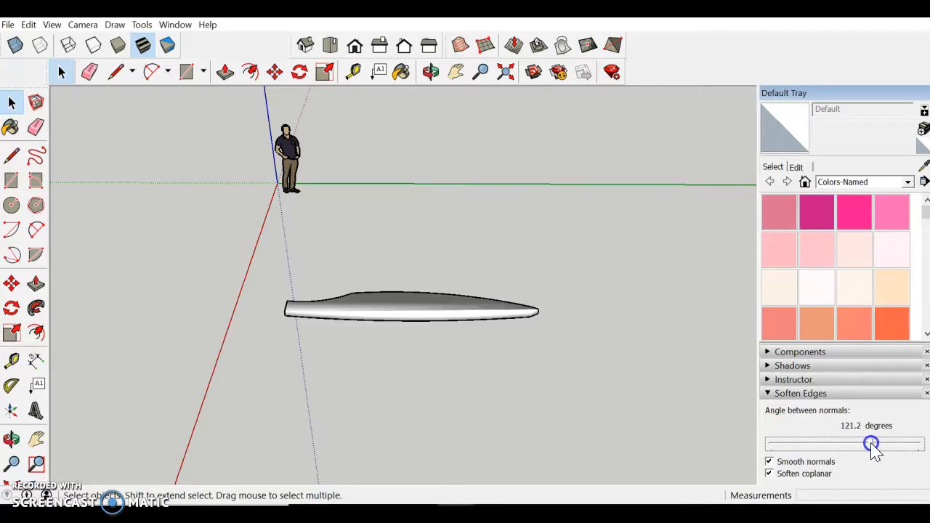
Select the entire softened blade and make it a group.
{"action": "middle_click_drag", "start_coordinate": [345, 267], "coordinate": [459, 390]}
{"action": "left_click", "coordinate": [461, 336]}
{"action": "middle_click_drag", "start_coordinate": [405, 349], "coordinate": [123, 422]}
{"action": "middle_click_drag", "start_coordinate": [438, 381], "coordinate": [570, 403]}
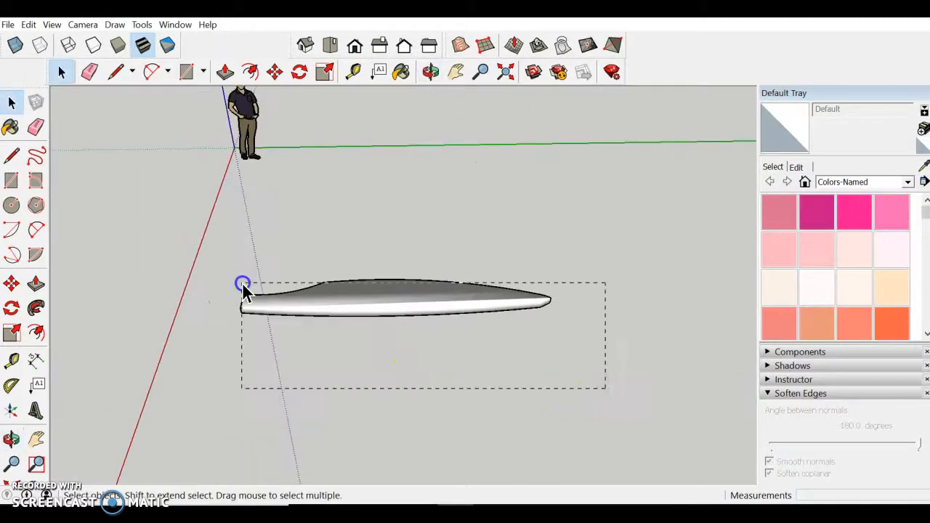
{"action": "left_click_drag", "start_coordinate": [188, 258], "coordinate": [186, 250]}
{"action": "middle_click_drag", "start_coordinate": [187, 249], "coordinate": [225, 276]}
{"action": "right_click", "coordinate": [315, 285]}
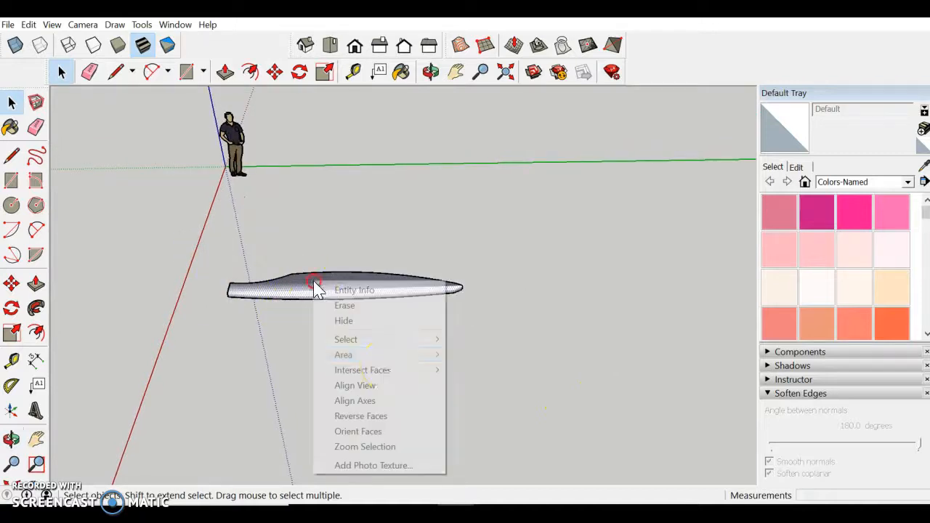
{"action": "left_click", "coordinate": [254, 327]}
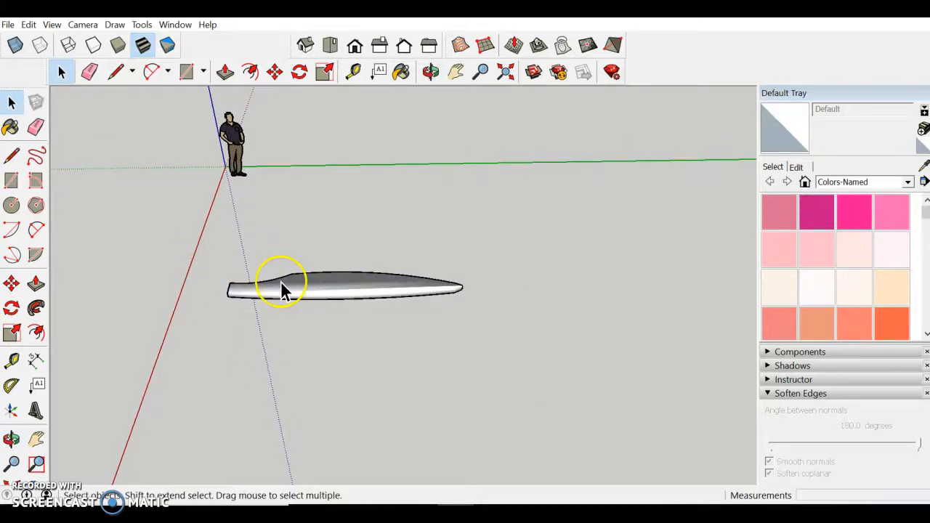
{"action": "triple_click", "coordinate": [347, 283]}
{"action": "right_click", "coordinate": [347, 284]}
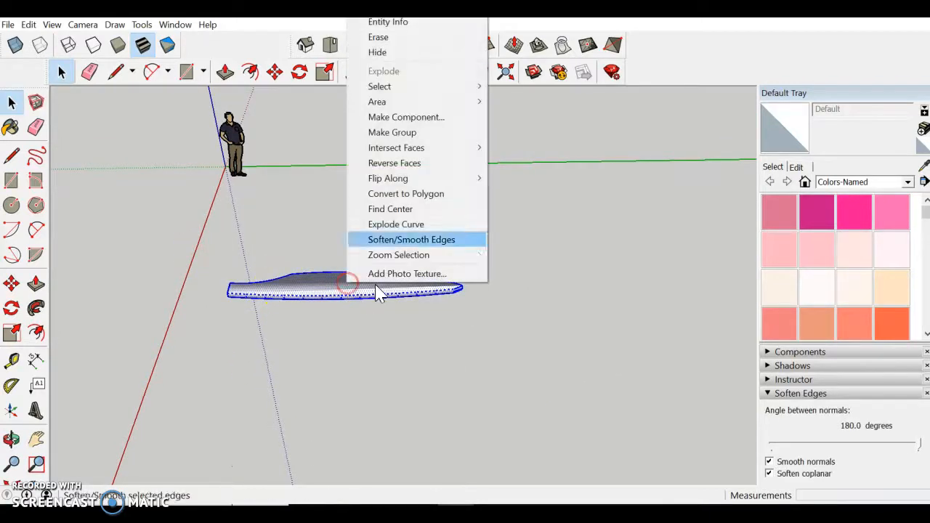
{"action": "left_click", "coordinate": [449, 132]}
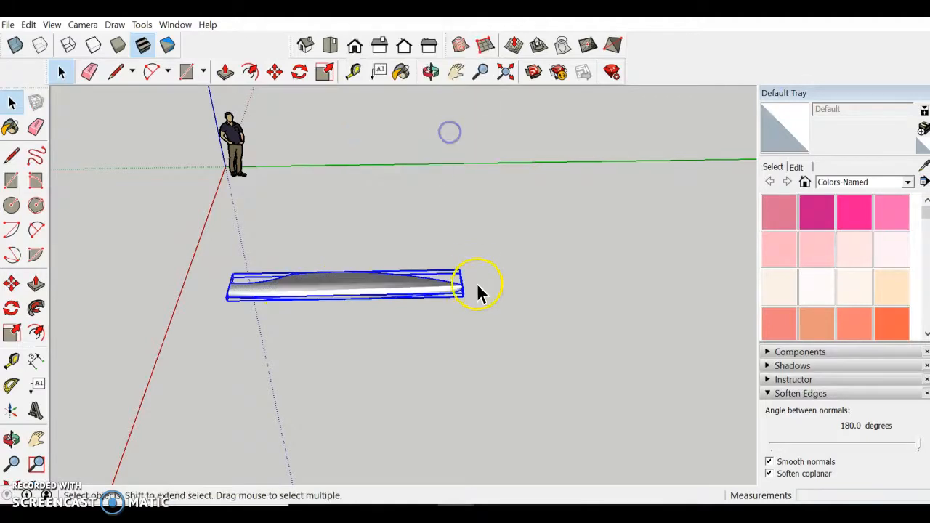
Move the blade group parallel to the green axis, away from the scale figure.
{"action": "middle_click_drag", "start_coordinate": [231, 303], "coordinate": [295, 301]}
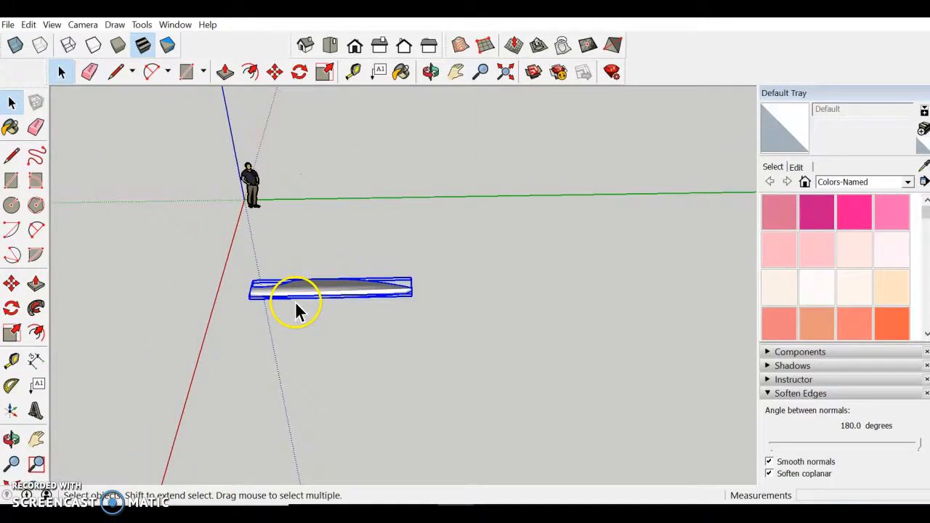
{"action": "key", "text": "m"}
{"action": "left_click_drag", "start_coordinate": [277, 313], "coordinate": [567, 304]}
Rotate-copy the blade about a point just beyond its root to form a ring of three evenly spaced blades.
{"action": "scroll", "coordinate": [376, 284], "scroll_direction": "down", "scroll_amount": 3}
{"action": "middle_click_drag", "start_coordinate": [376, 284], "coordinate": [419, 389]}
{"action": "left_click", "coordinate": [300, 76]}
{"action": "left_click_drag", "start_coordinate": [405, 293], "coordinate": [375, 381]}
{"action": "key", "text": "ctrl"}
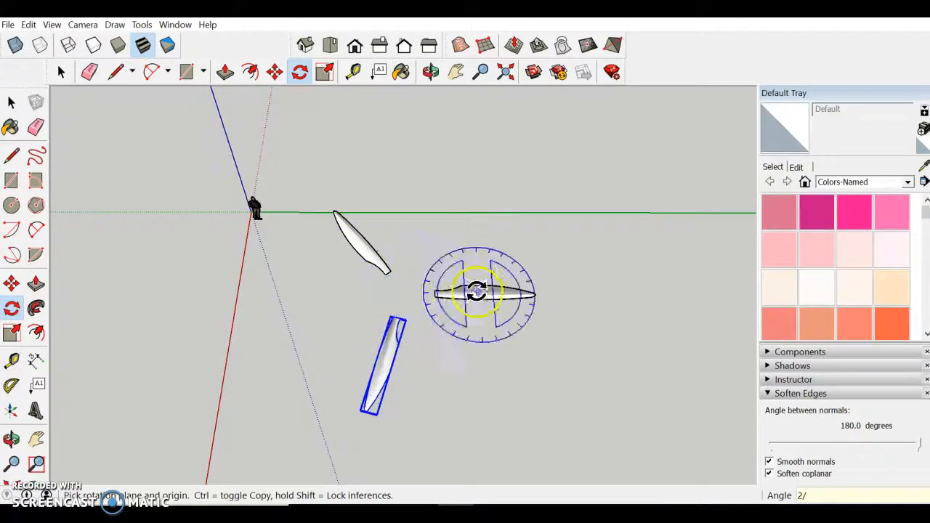
{"action": "key", "text": "space"}
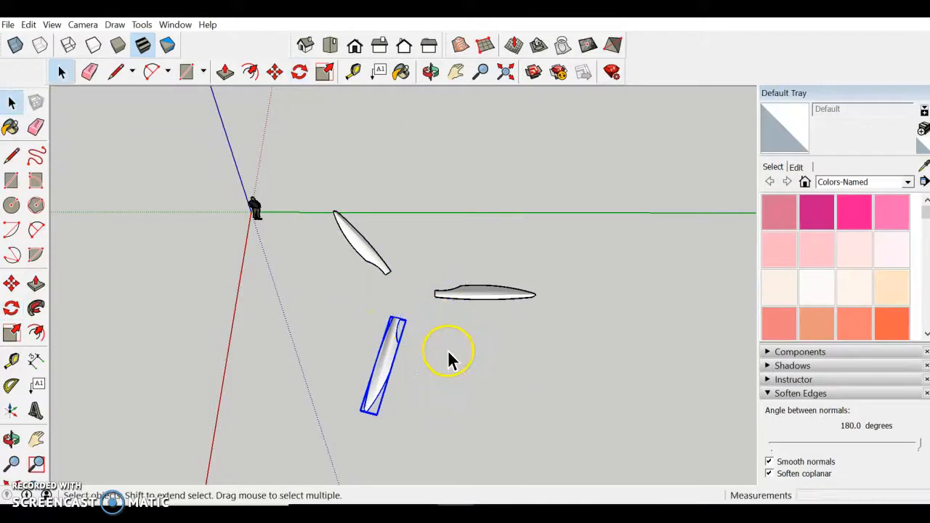
Check the three blades against the hub in the browser's wind turbine photo and return to the SketchUp model.
{"action": "key", "text": "o"}
{"action": "left_click_drag", "start_coordinate": [473, 361], "coordinate": [596, 355]}
{"action": "key", "text": "space"}
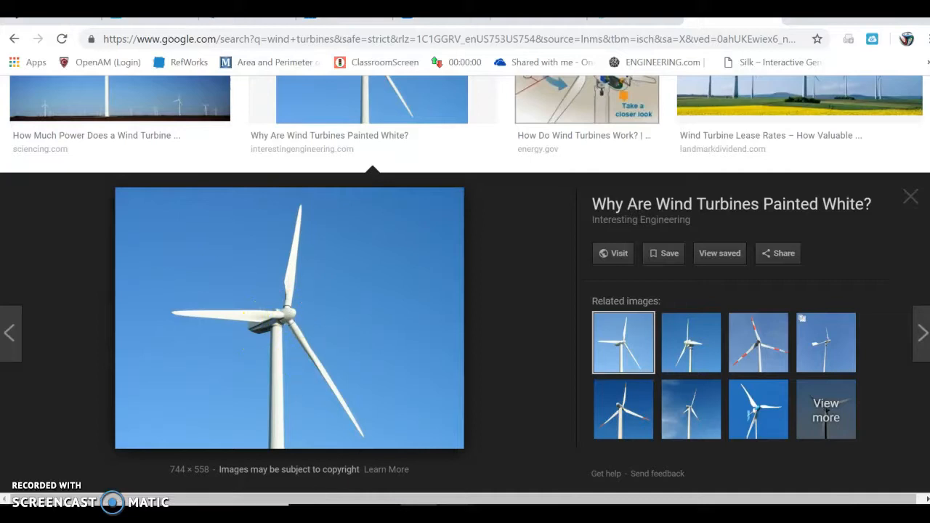
{"action": "mouse_move", "coordinate": [456, 513]}
{"action": "left_click", "coordinate": [323, 460]}
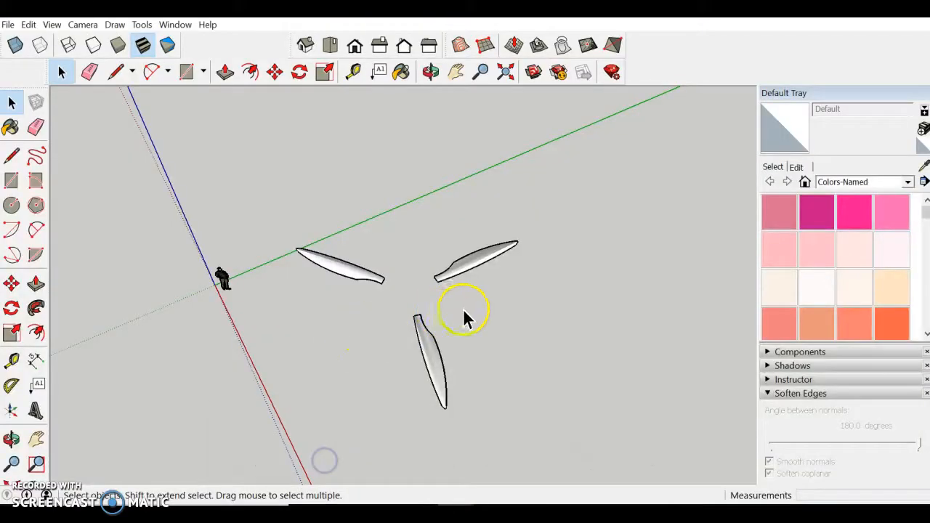
Draw a flat hub circle centred in the gap between the three blade roots.
{"action": "scroll", "coordinate": [517, 305], "scroll_direction": "up", "scroll_amount": 3}
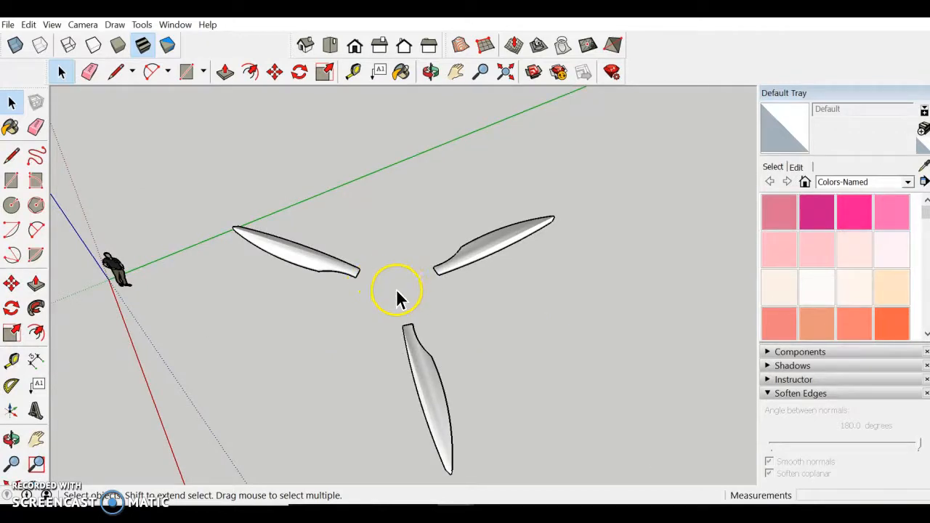
{"action": "key", "text": "c"}
{"action": "scroll", "coordinate": [395, 284], "scroll_direction": "up", "scroll_amount": 2}
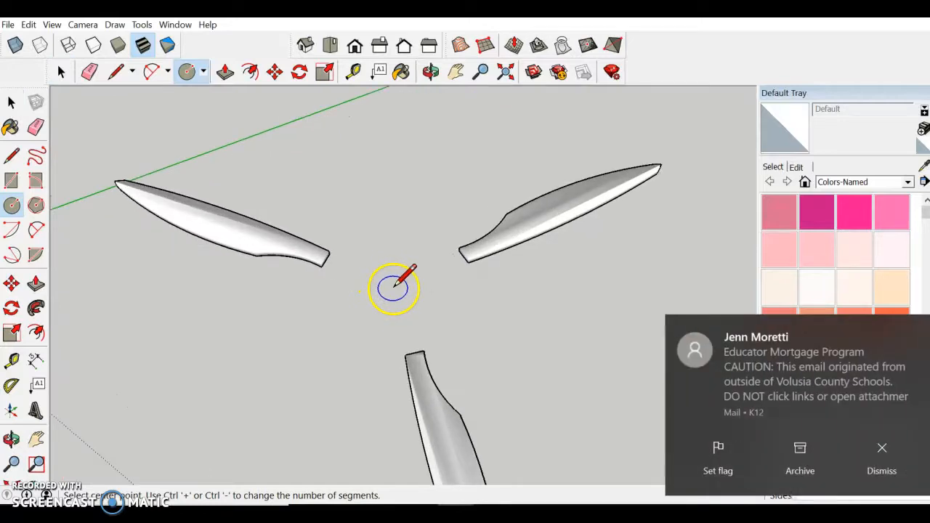
{"action": "left_click", "coordinate": [393, 288]}
{"action": "left_click", "coordinate": [421, 293]}
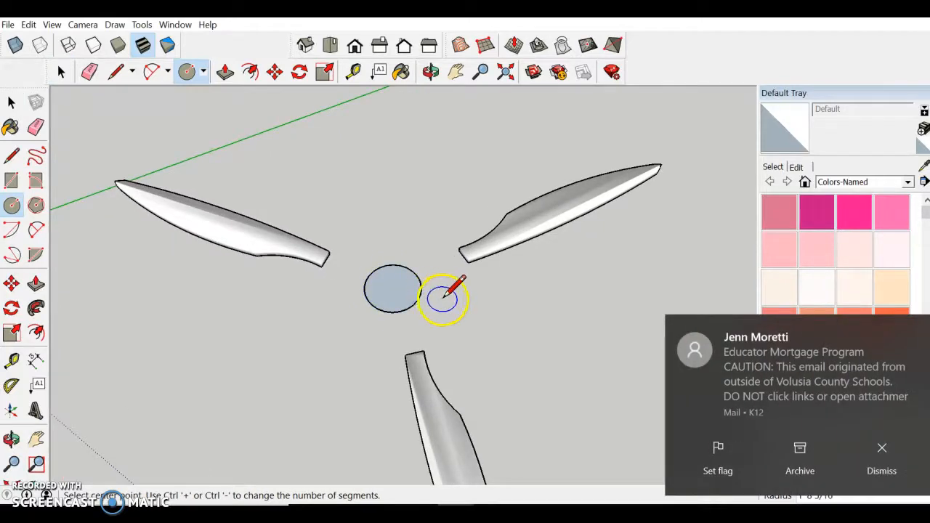
Examine the flat hub circle and the surrounding blades from a low, nearly edge-on angle.
{"action": "scroll", "coordinate": [408, 289], "scroll_direction": "up", "scroll_amount": 2}
{"action": "middle_click_drag", "start_coordinate": [448, 354], "coordinate": [284, 201]}
{"action": "mouse_move", "coordinate": [320, 320]}
{"action": "middle_mouse_down"}
{"action": "mouse_move", "coordinate": [436, 294]}
{"action": "mouse_move", "coordinate": [429, 284]}
{"action": "mouse_move", "coordinate": [420, 308]}
{"action": "middle_mouse_up"}
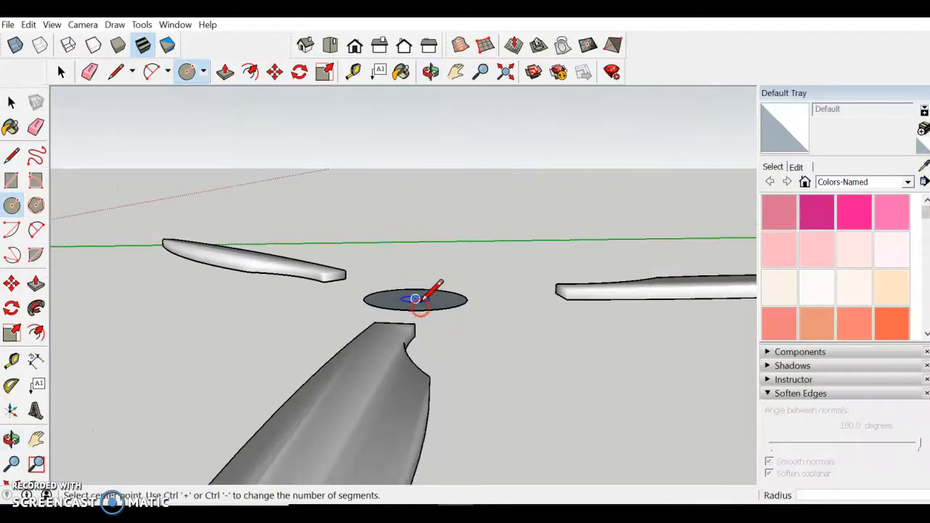
{"action": "scroll", "coordinate": [375, 292], "scroll_direction": "down", "scroll_amount": 3}
{"action": "middle_click_drag", "start_coordinate": [519, 284], "coordinate": [401, 284]}
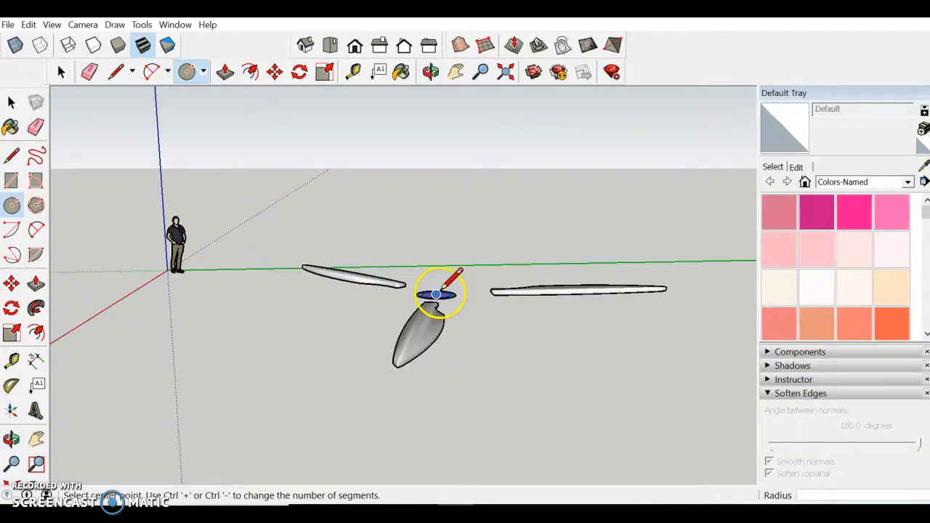
{"action": "scroll", "coordinate": [431, 299], "scroll_direction": "up", "scroll_amount": 3}
{"action": "scroll", "coordinate": [431, 299], "scroll_direction": "down", "scroll_amount": 3}
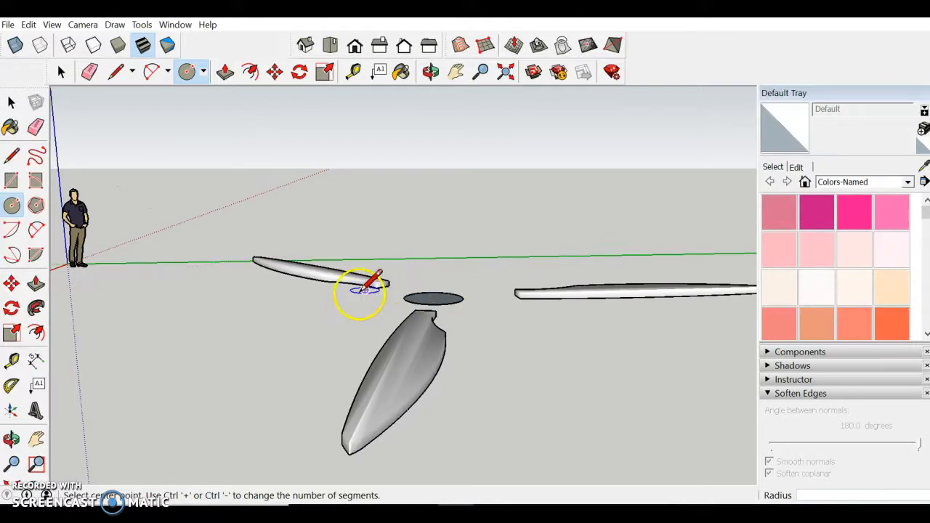
{"action": "scroll", "coordinate": [149, 303], "scroll_direction": "down", "scroll_amount": 2}
Draw a rectangle on the ground near the scale figure and Push/Pull it up into a roughly cubic box.
{"action": "key", "text": "r"}
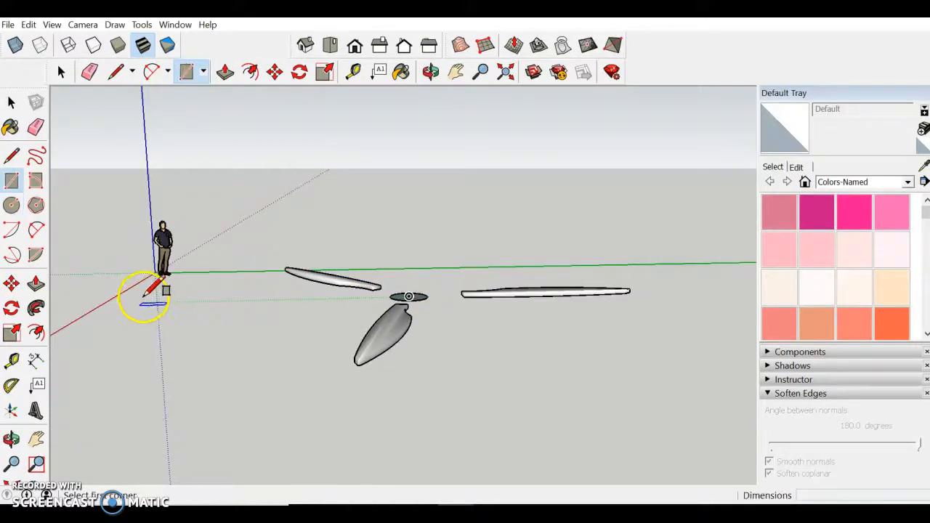
{"action": "left_click", "coordinate": [180, 301]}
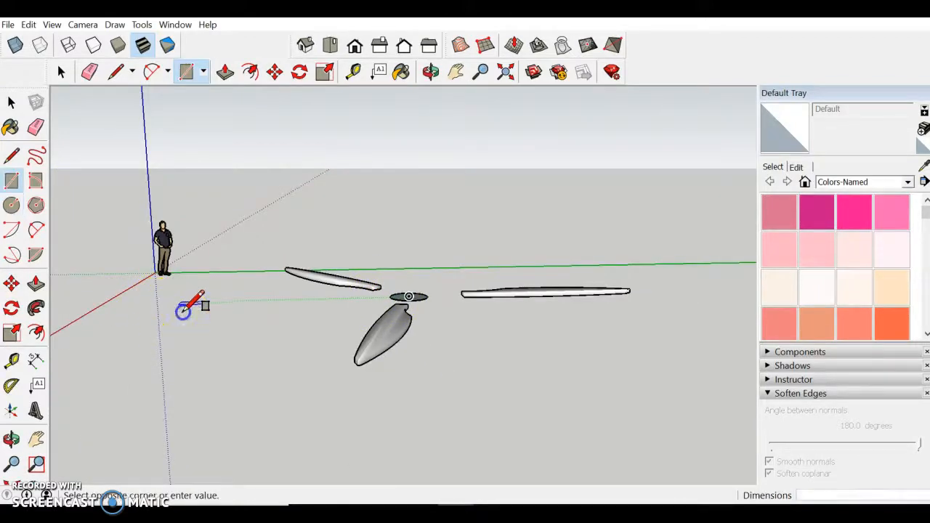
{"action": "left_click", "coordinate": [231, 328]}
{"action": "key", "text": "p"}
{"action": "left_click", "coordinate": [208, 322]}
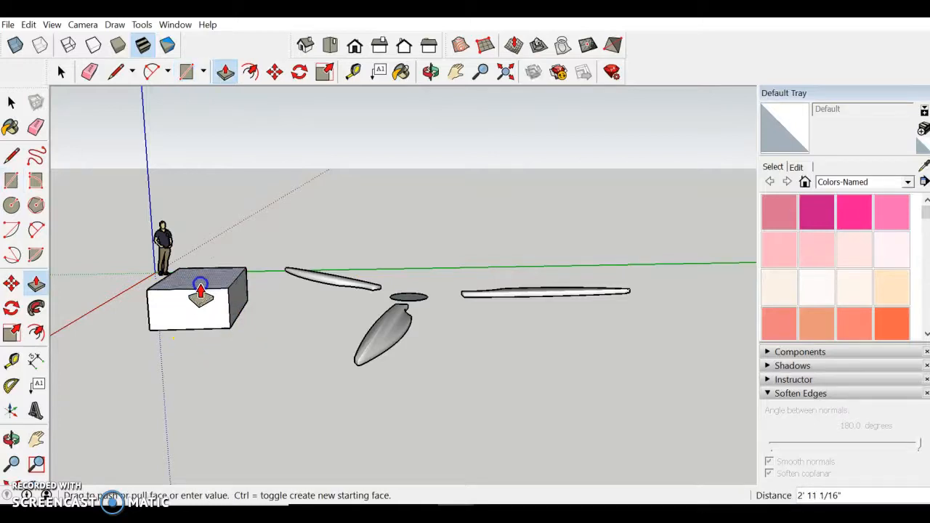
{"action": "left_click", "coordinate": [194, 253]}
{"action": "key", "text": "space"}
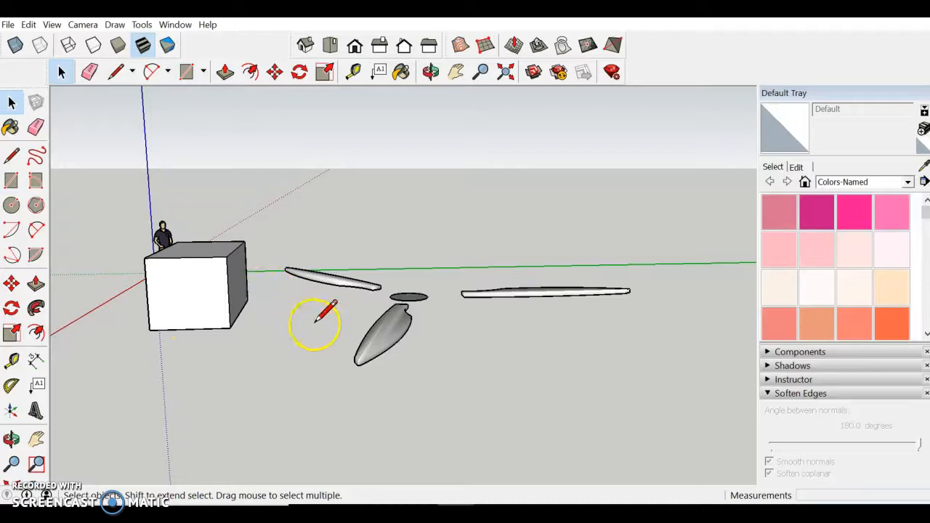
Draw a vertical circle from the hub circle's centre, locking its orientation to the box's front face.
{"action": "key", "text": "c"}
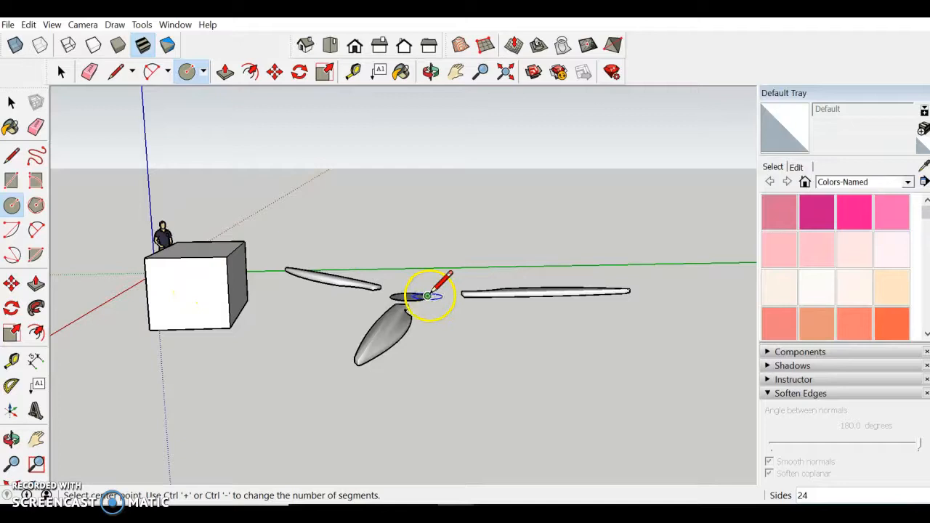
{"action": "key", "text": "shift"}
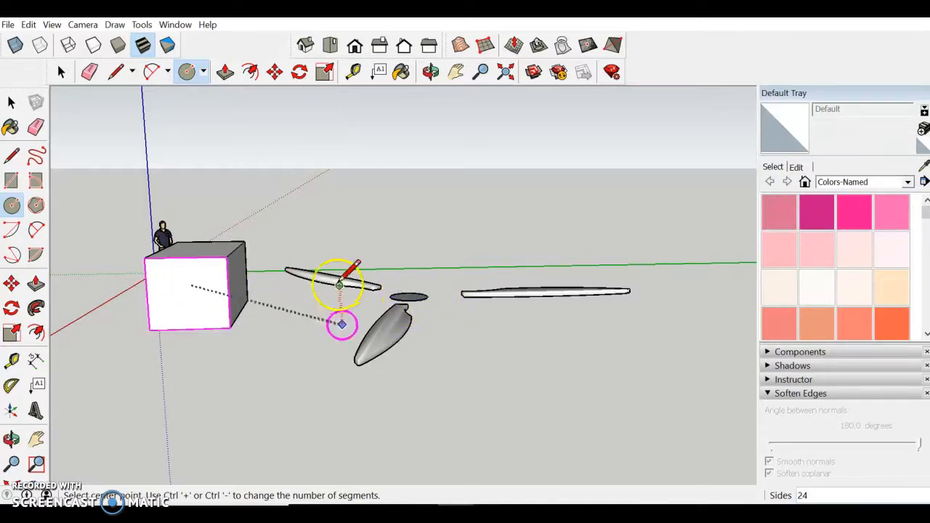
{"action": "scroll", "coordinate": [412, 293], "scroll_direction": "up", "scroll_amount": 5}
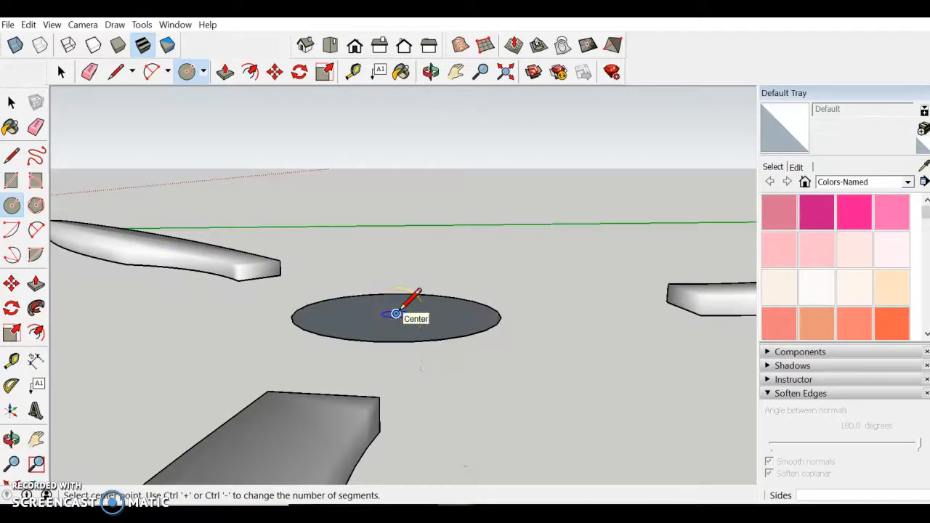
{"action": "mouse_move", "coordinate": [401, 303]}
{"action": "middle_mouse_down"}
{"action": "mouse_move", "coordinate": [388, 339]}
{"action": "mouse_move", "coordinate": [407, 304]}
{"action": "middle_mouse_up"}
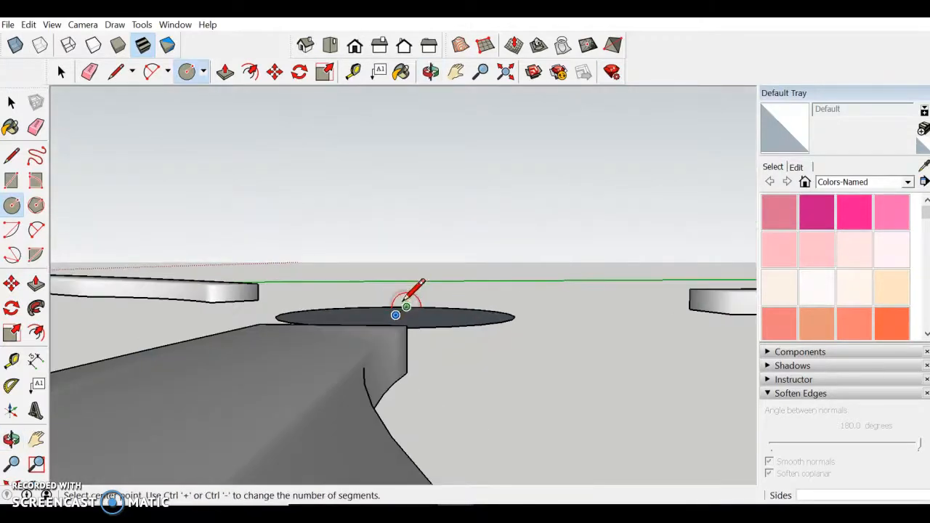
{"action": "left_click_drag", "start_coordinate": [395, 316], "coordinate": [470, 305]}
Draw a line about 3' 1 1/16" long across the vertical circle where it meets the flat hub circle.
{"action": "middle_click_drag", "start_coordinate": [469, 305], "coordinate": [415, 251]}
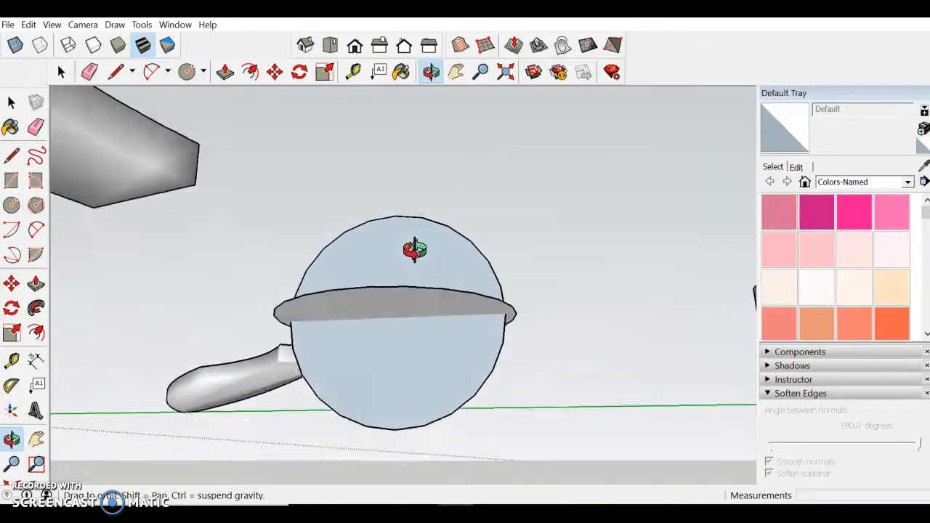
{"action": "key", "text": "l"}
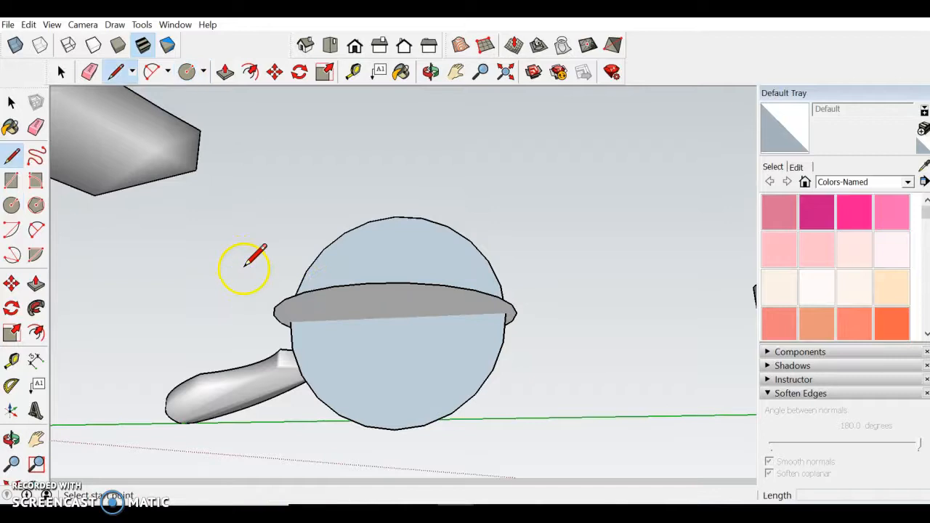
{"action": "scroll", "coordinate": [293, 328], "scroll_direction": "up", "scroll_amount": 3}
{"action": "left_click", "coordinate": [291, 319]}
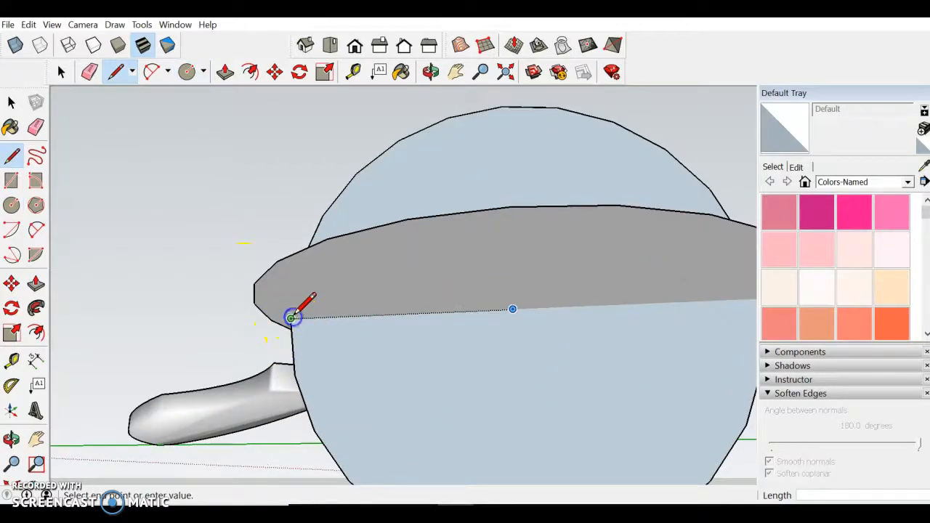
{"action": "scroll", "coordinate": [291, 317], "scroll_direction": "down", "scroll_amount": 3}
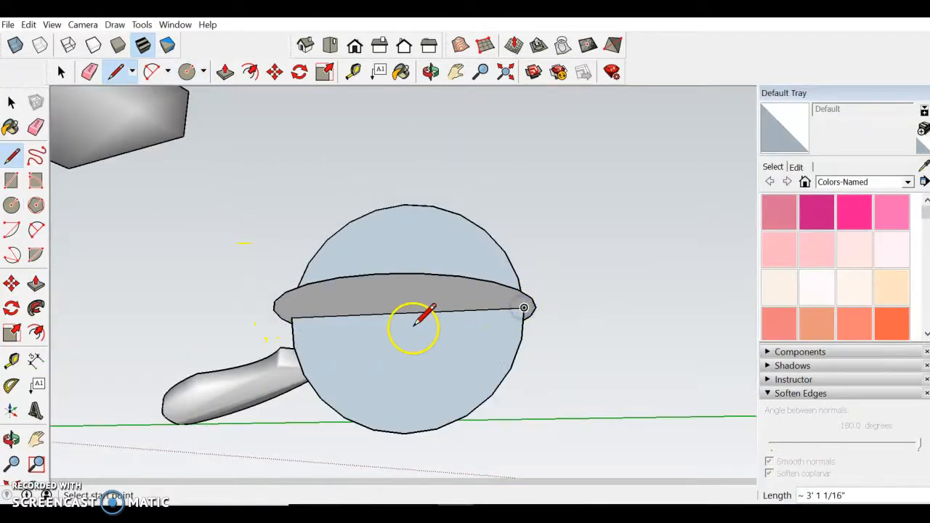
Erase the lower half of the vertical circle, keeping the half disc above the flat hub circle.
{"action": "key", "text": "e"}
{"action": "left_click_drag", "start_coordinate": [475, 398], "coordinate": [485, 426]}
{"action": "mouse_move", "coordinate": [419, 320]}
{"action": "middle_mouse_down"}
{"action": "mouse_move", "coordinate": [438, 428]}
{"action": "mouse_move", "coordinate": [412, 342]}
{"action": "middle_mouse_up"}
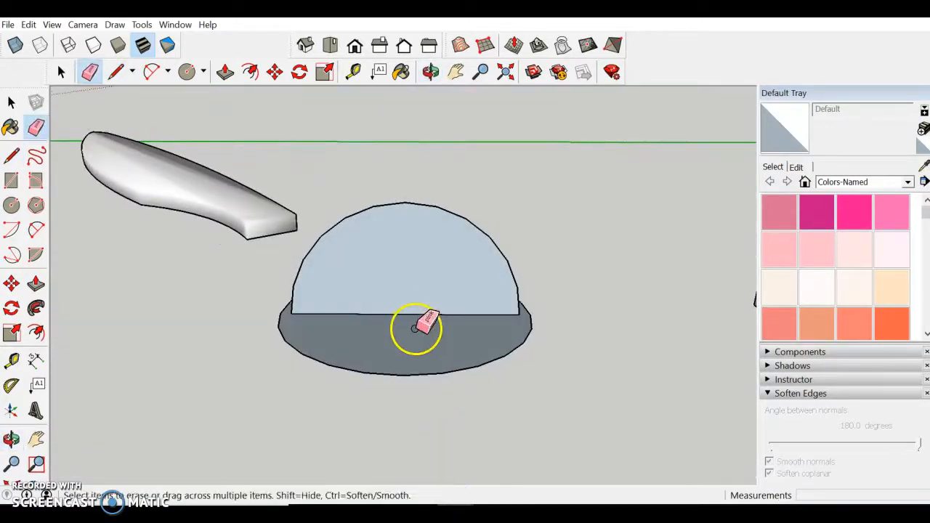
Use Follow Me to sweep the upright half disc around the flat circle's edge into a domed hub.
{"action": "key", "text": "space"}
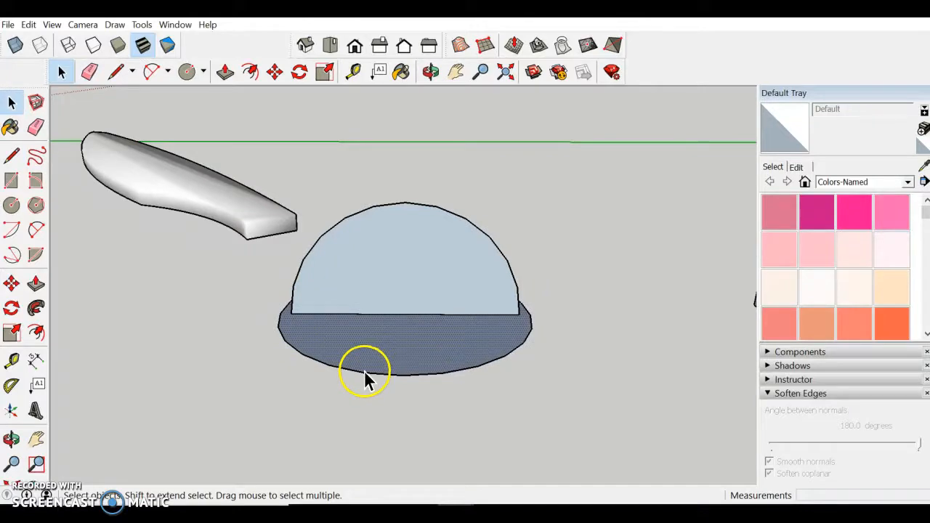
{"action": "left_click", "coordinate": [409, 375]}
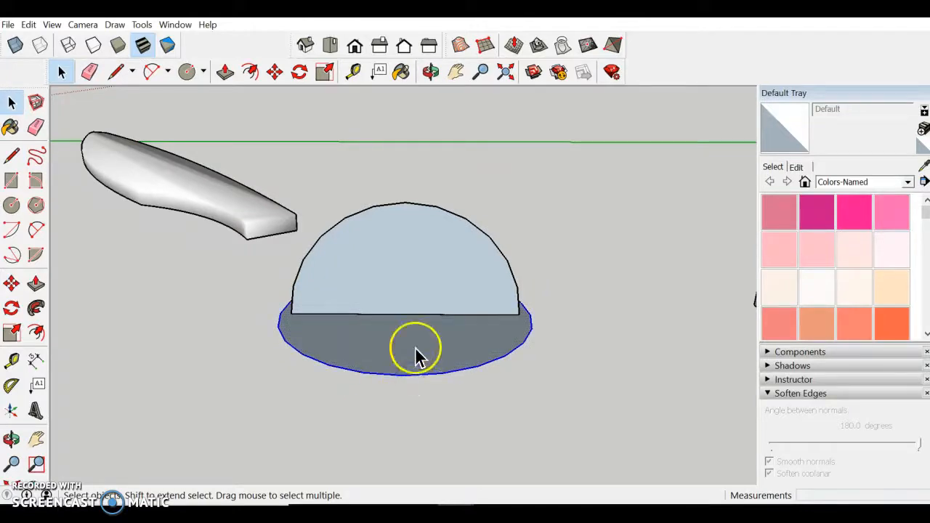
{"action": "left_click", "coordinate": [36, 308]}
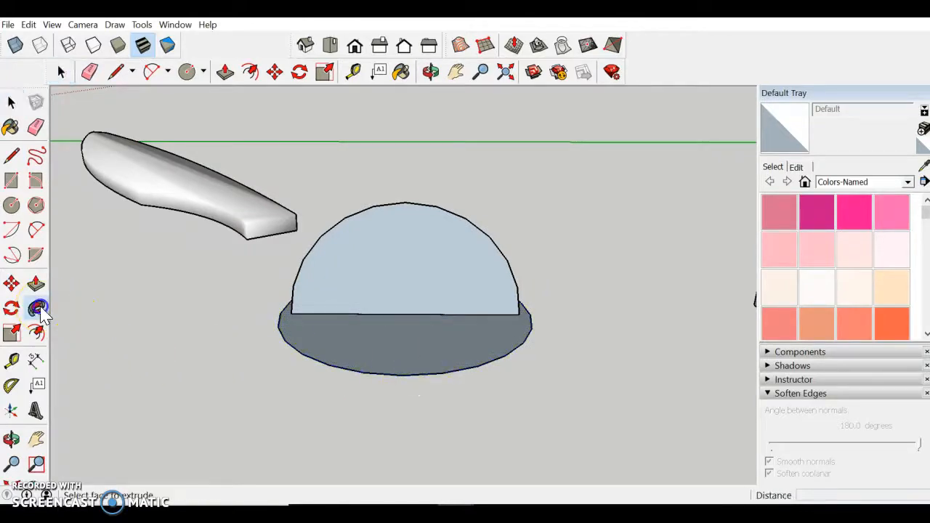
{"action": "left_click", "coordinate": [453, 274]}
{"action": "middle_click_drag", "start_coordinate": [462, 397], "coordinate": [411, 295]}
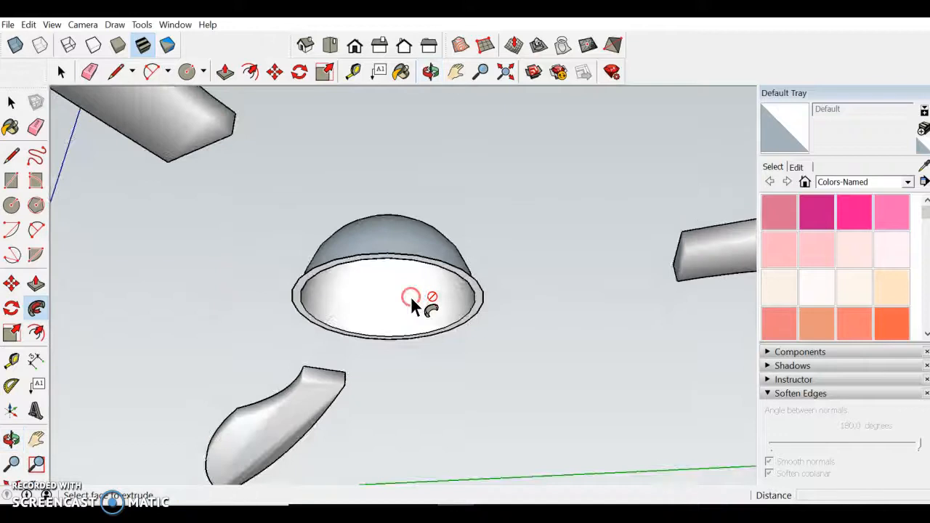
Push/Pull the rim on the dome's underside downward about 2' 5 11/16" into a cylindrical collar.
{"action": "scroll", "coordinate": [408, 292], "scroll_direction": "down", "scroll_amount": 2}
{"action": "key", "text": "p"}
{"action": "scroll", "coordinate": [432, 274], "scroll_direction": "up", "scroll_amount": 3}
{"action": "left_click_drag", "start_coordinate": [432, 274], "coordinate": [411, 445]}
{"action": "scroll", "coordinate": [412, 250], "scroll_direction": "down", "scroll_amount": 2}
{"action": "middle_click_drag", "start_coordinate": [412, 250], "coordinate": [407, 120]}
{"action": "scroll", "coordinate": [361, 325], "scroll_direction": "up", "scroll_amount": 2}
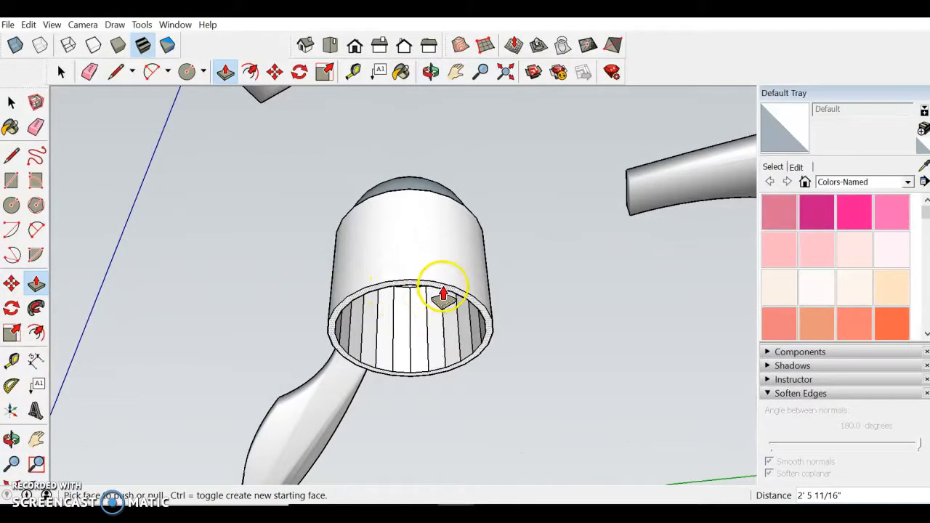
Shorten the hub collar by pushing its rim back toward the dome with Push/Pull.
{"action": "left_click", "coordinate": [443, 294]}
{"action": "left_click", "coordinate": [467, 245]}
{"action": "middle_click_drag", "start_coordinate": [467, 245], "coordinate": [443, 272]}
{"action": "left_click", "coordinate": [452, 251]}
{"action": "left_click", "coordinate": [455, 266]}
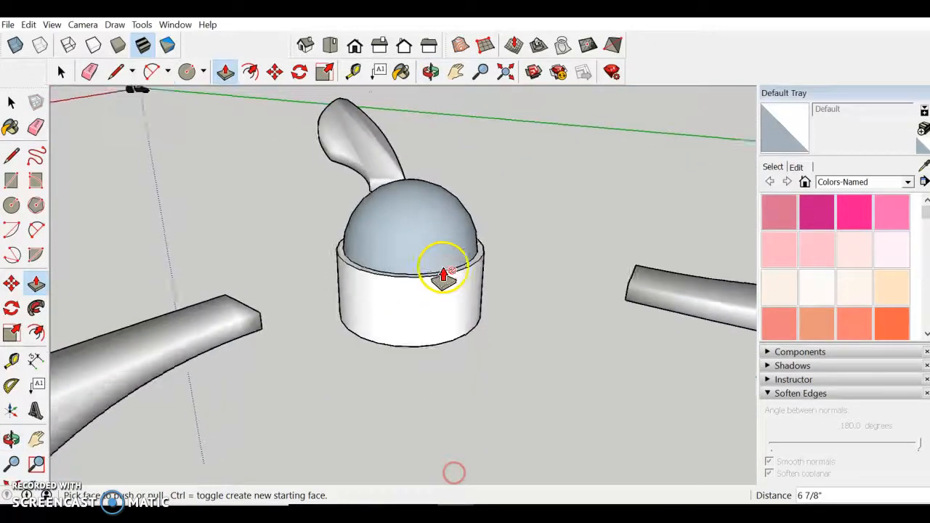
{"action": "scroll", "coordinate": [442, 276], "scroll_direction": "down", "scroll_amount": 3}
{"action": "key", "text": "space"}
Move the blade that points away from the box inward until its root meets the hub.
{"action": "scroll", "coordinate": [541, 284], "scroll_direction": "down", "scroll_amount": 4}
{"action": "scroll", "coordinate": [509, 291], "scroll_direction": "up", "scroll_amount": 3}
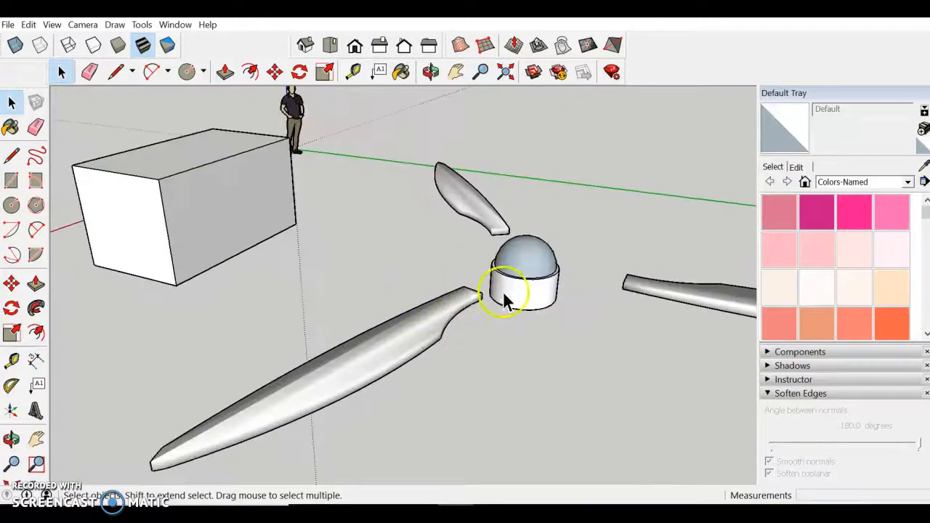
{"action": "scroll", "coordinate": [247, 286], "scroll_direction": "down", "scroll_amount": 3}
{"action": "scroll", "coordinate": [487, 288], "scroll_direction": "up", "scroll_amount": 2}
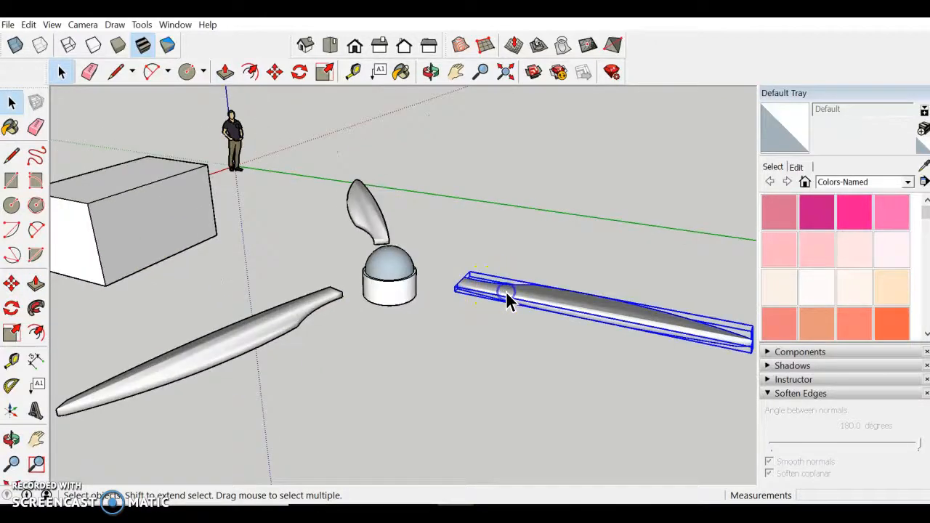
{"action": "middle_click_drag", "start_coordinate": [447, 325], "coordinate": [459, 260]}
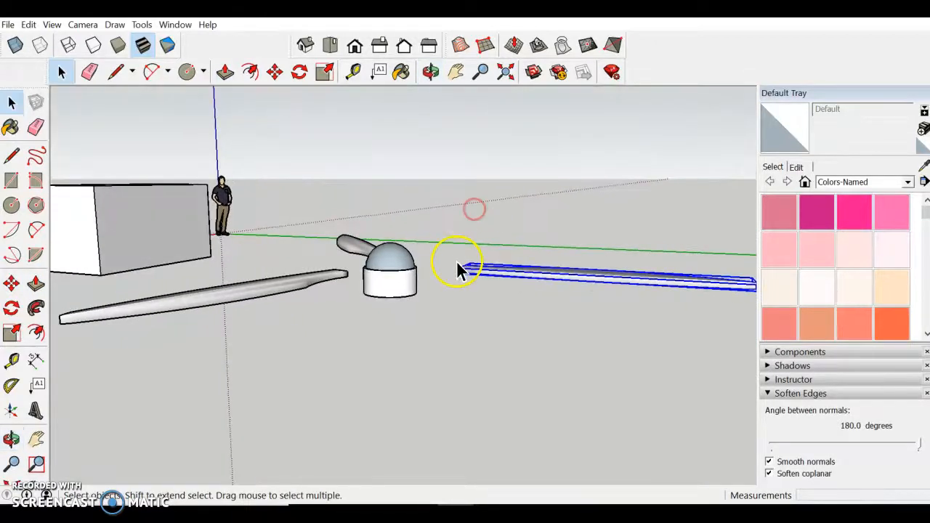
{"action": "scroll", "coordinate": [465, 276], "scroll_direction": "up", "scroll_amount": 2}
{"action": "middle_click_drag", "start_coordinate": [476, 295], "coordinate": [511, 450]}
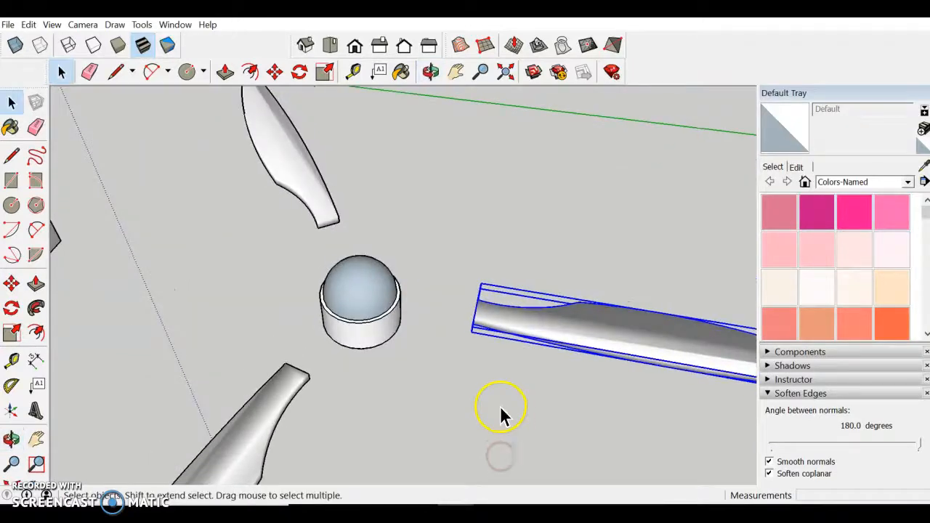
{"action": "key", "text": "m"}
{"action": "left_click", "coordinate": [674, 332]}
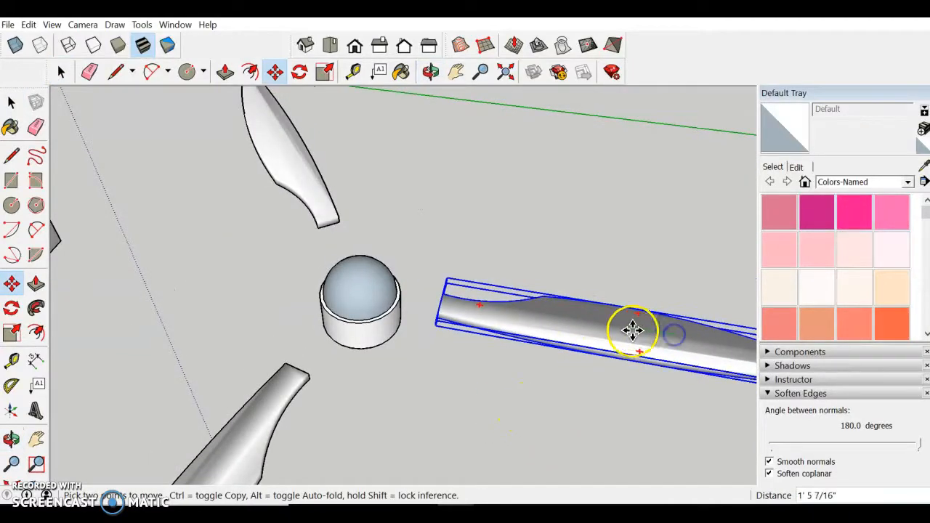
{"action": "left_click", "coordinate": [574, 316]}
{"action": "middle_click_drag", "start_coordinate": [575, 315], "coordinate": [428, 434]}
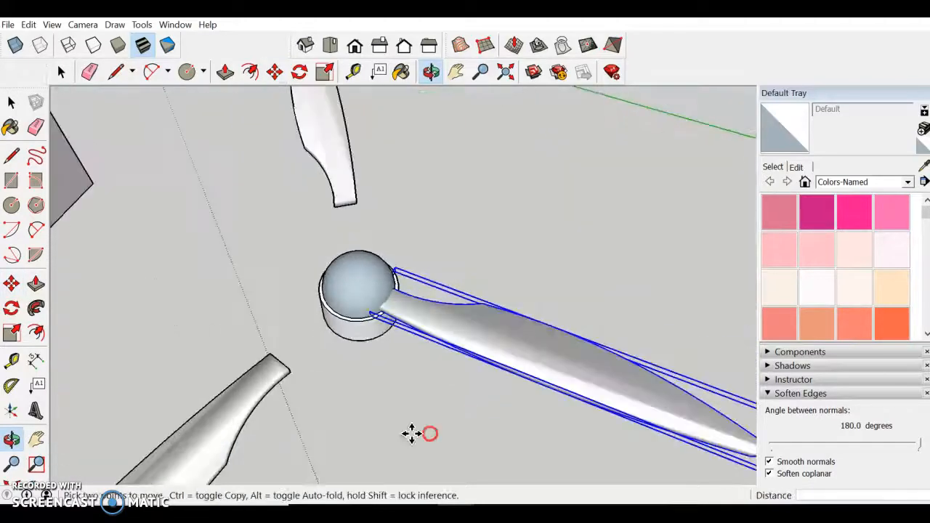
Move the detached blade in the foreground about 3' 7" inward so that its root meets the hub.
{"action": "scroll", "coordinate": [411, 434], "scroll_direction": "down", "scroll_amount": 2}
{"action": "key", "text": "space"}
{"action": "left_click", "coordinate": [285, 404]}
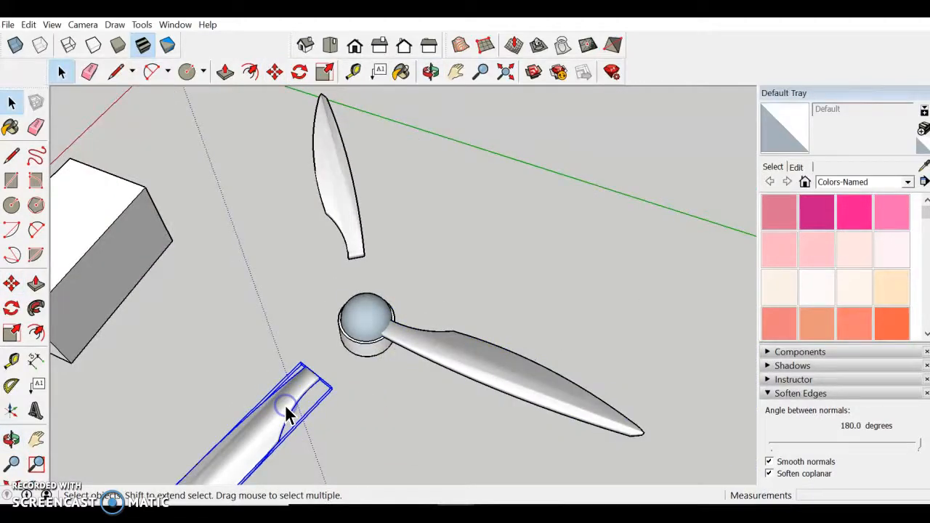
{"action": "key", "text": "m"}
{"action": "left_click", "coordinate": [254, 440]}
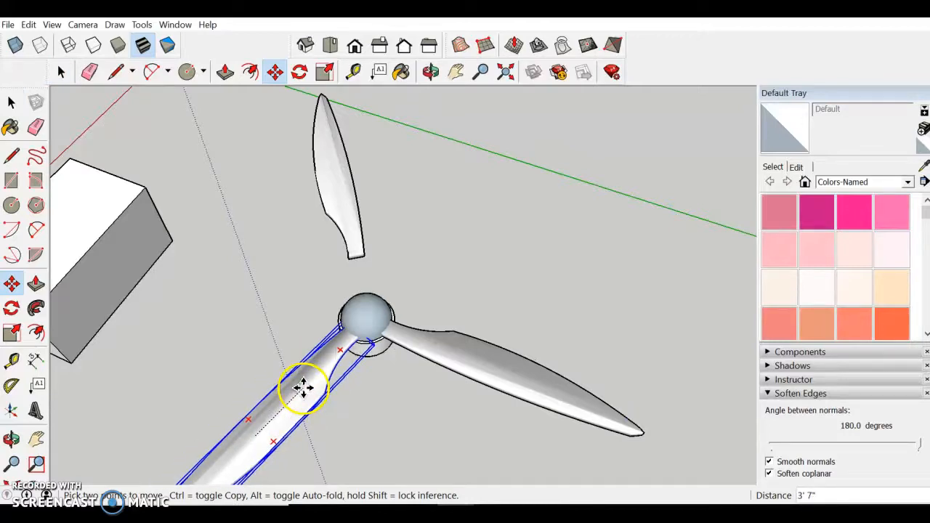
{"action": "key", "text": "space"}
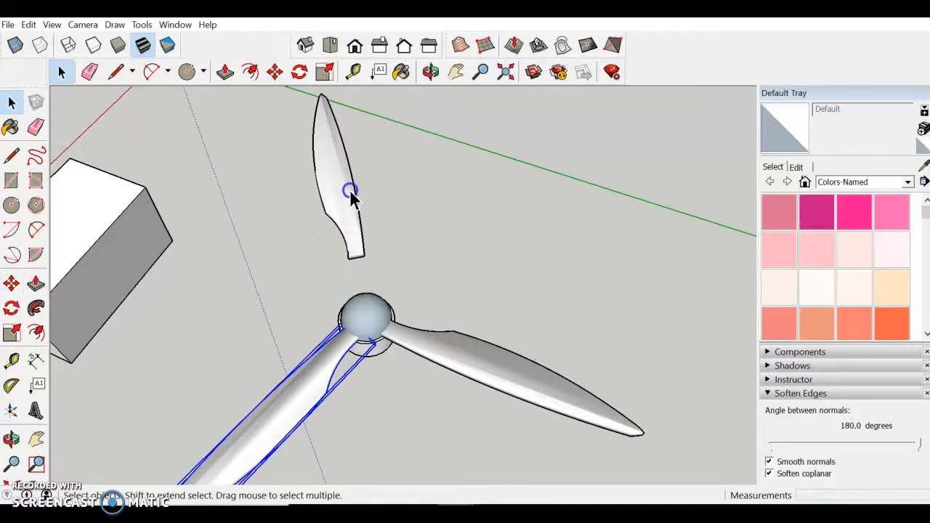
Move the last detached blade about 3' 6 11/16" inward so that its root meets the hub.
{"action": "left_click", "coordinate": [334, 169]}
{"action": "key", "text": "m"}
{"action": "left_click", "coordinate": [337, 150]}
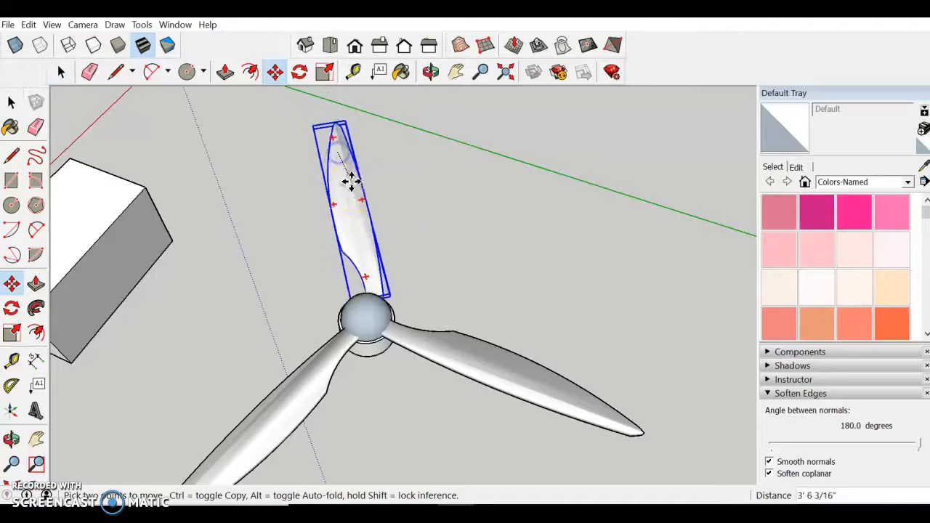
{"action": "middle_click_drag", "start_coordinate": [357, 191], "coordinate": [17, 212]}
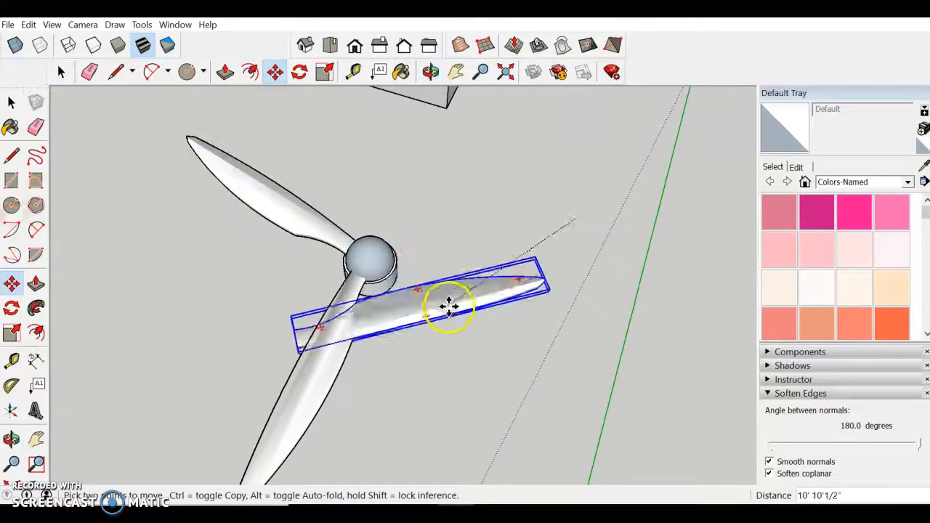
{"action": "left_click", "coordinate": [525, 225]}
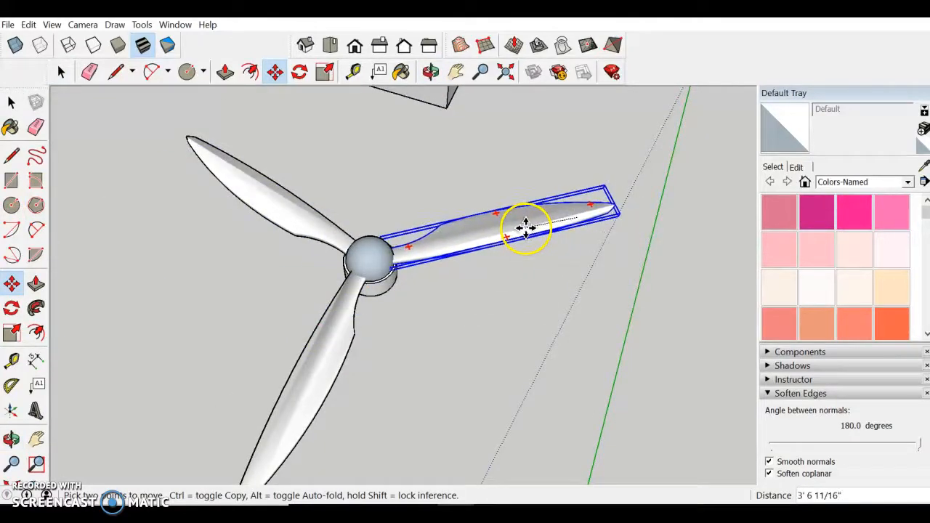
Lower one blade vertically from the dome's base so that its root enters the side of the collar.
{"action": "middle_click_drag", "start_coordinate": [513, 317], "coordinate": [429, 255]}
{"action": "key", "text": "space"}
{"action": "left_click", "coordinate": [374, 172]}
{"action": "scroll", "coordinate": [378, 233], "scroll_direction": "up", "scroll_amount": 3}
{"action": "middle_click_drag", "start_coordinate": [358, 271], "coordinate": [355, 150]}
{"action": "middle_click_drag", "start_coordinate": [356, 346], "coordinate": [311, 210]}
{"action": "left_click", "coordinate": [309, 273]}
{"action": "key", "text": "m"}
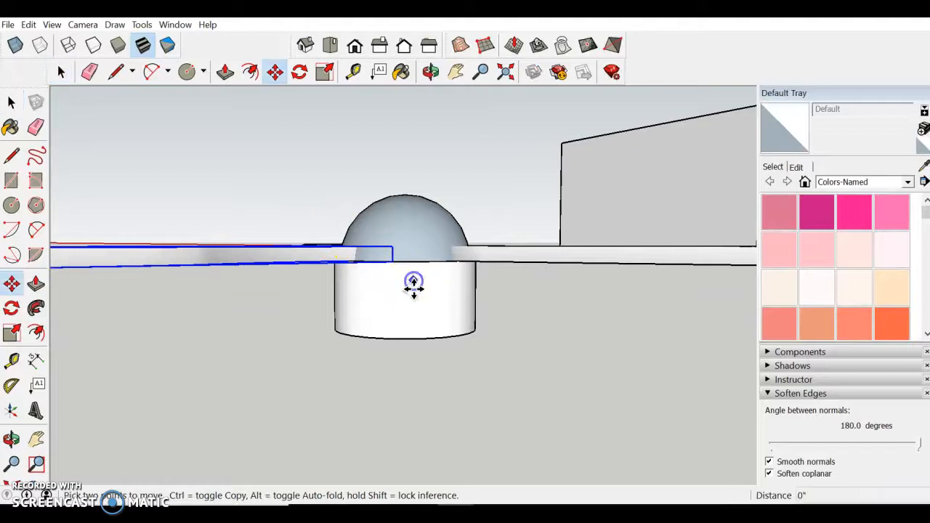
{"action": "left_click", "coordinate": [412, 303]}
{"action": "key", "text": "space"}
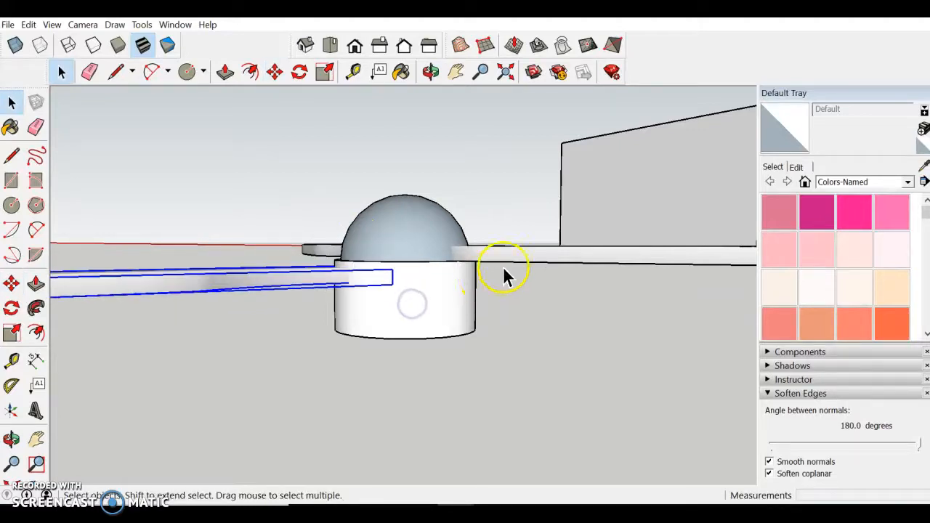
Lower the blade on the opposite side of the hub about 6" so that its root enters the collar.
{"action": "left_click", "coordinate": [504, 256]}
{"action": "key", "text": "m"}
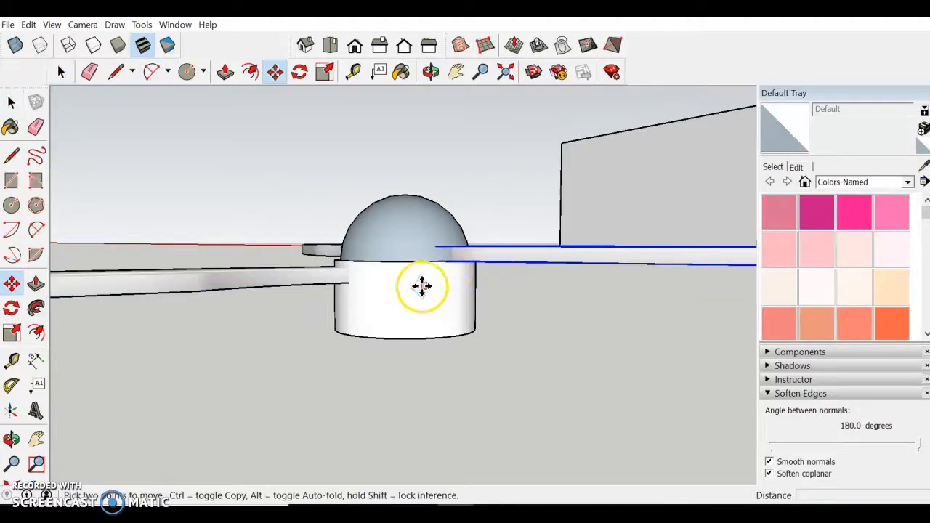
{"action": "left_click", "coordinate": [422, 291]}
{"action": "middle_click_drag", "start_coordinate": [423, 306], "coordinate": [176, 283]}
{"action": "key", "text": "space"}
{"action": "left_click", "coordinate": [486, 241]}
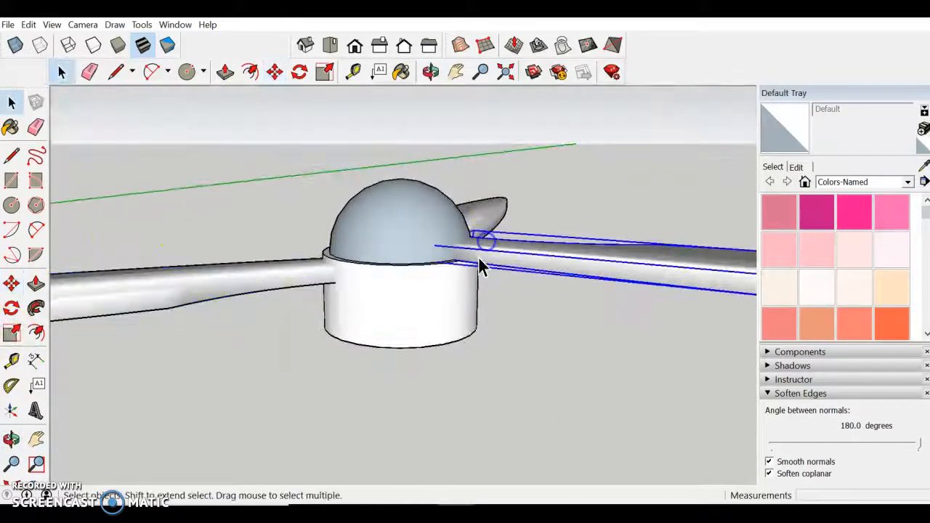
{"action": "key", "text": "m"}
{"action": "left_click", "coordinate": [438, 280]}
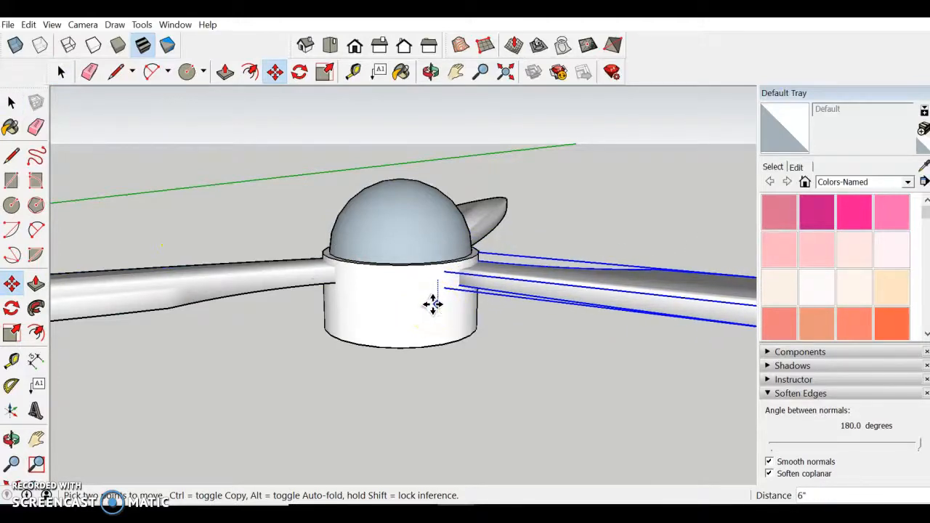
{"action": "left_click", "coordinate": [433, 304]}
{"action": "key", "text": "space"}
Examine the whole model, checking how the three blades meet the hub from the side and from above.
{"action": "scroll", "coordinate": [324, 223], "scroll_direction": "up", "scroll_amount": 3}
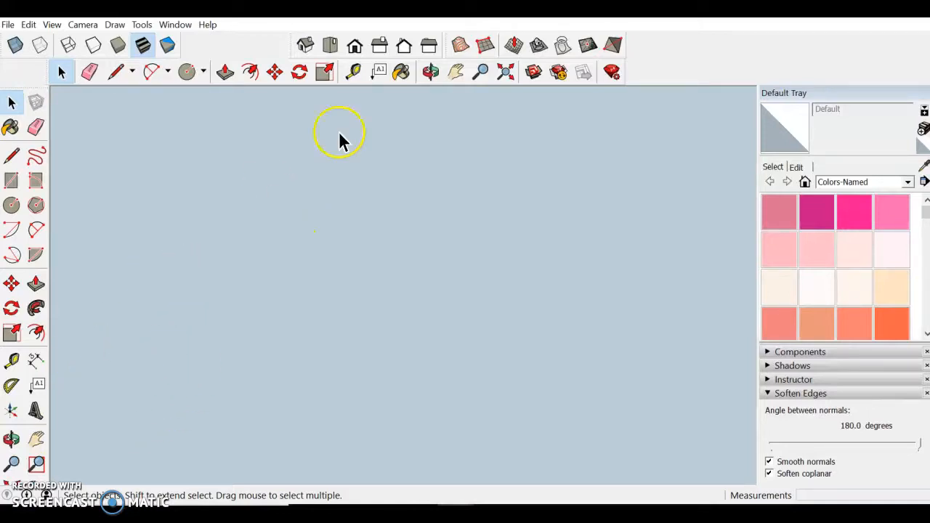
{"action": "left_click", "coordinate": [506, 73]}
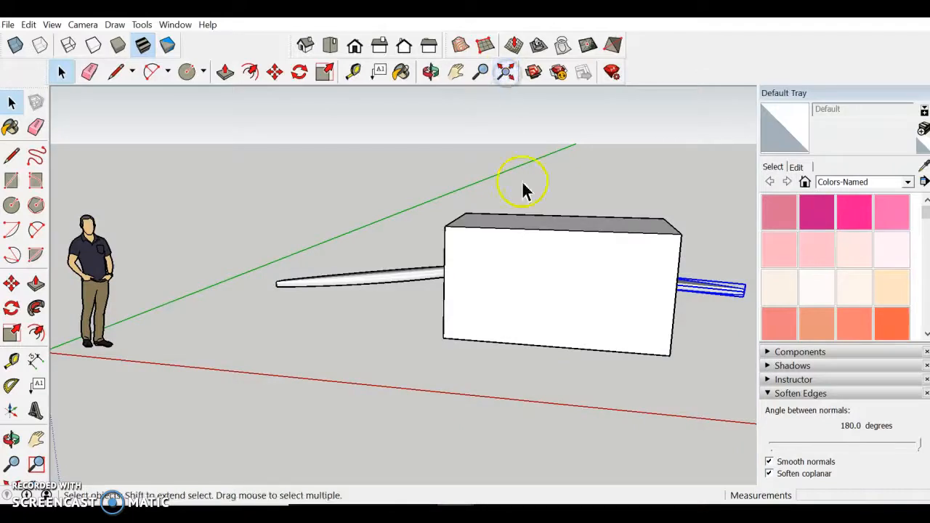
{"action": "key", "text": "s"}
{"action": "middle_click_drag", "start_coordinate": [560, 318], "coordinate": [376, 286]}
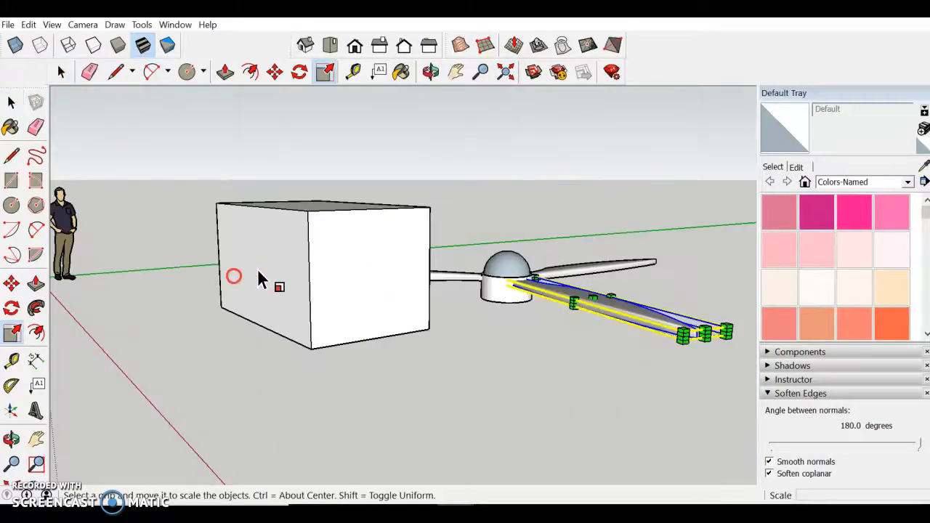
{"action": "key", "text": "space"}
{"action": "left_click", "coordinate": [597, 216]}
{"action": "middle_click_drag", "start_coordinate": [598, 219], "coordinate": [364, 338]}
{"action": "scroll", "coordinate": [407, 175], "scroll_direction": "down", "scroll_amount": 3}
{"action": "middle_click_drag", "start_coordinate": [414, 180], "coordinate": [481, 387]}
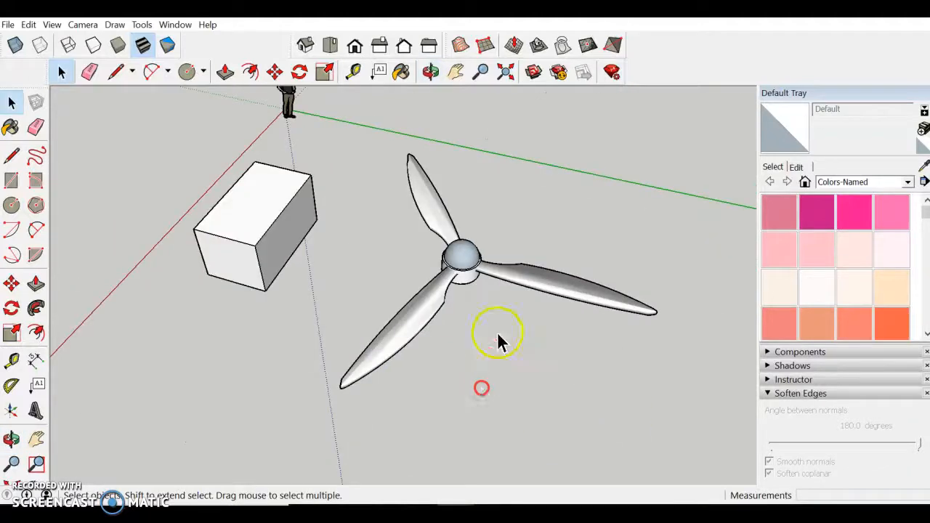
Switch to the browser to check the reference wind turbine photo, and return to SketchUp.
{"action": "middle_click_drag", "start_coordinate": [518, 254], "coordinate": [498, 253]}
{"action": "left_click", "coordinate": [432, 513]}
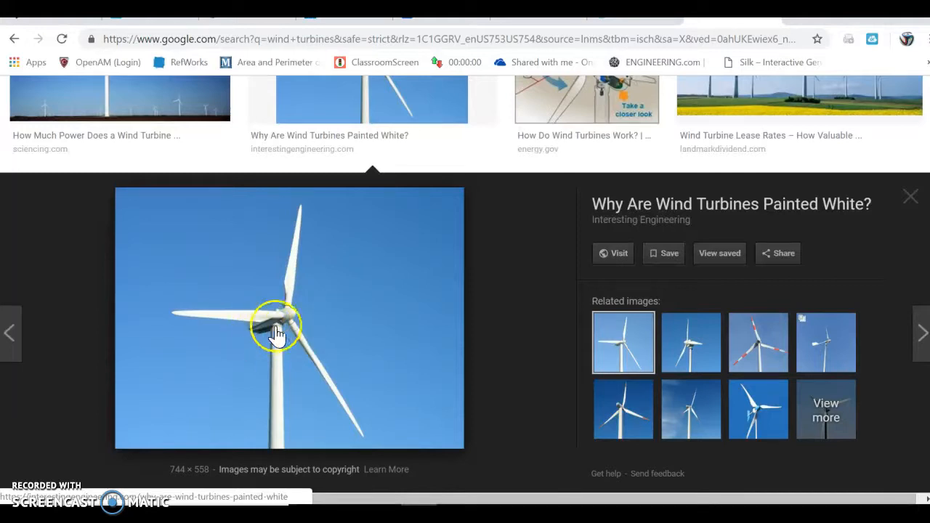
{"action": "left_click", "coordinate": [403, 512]}
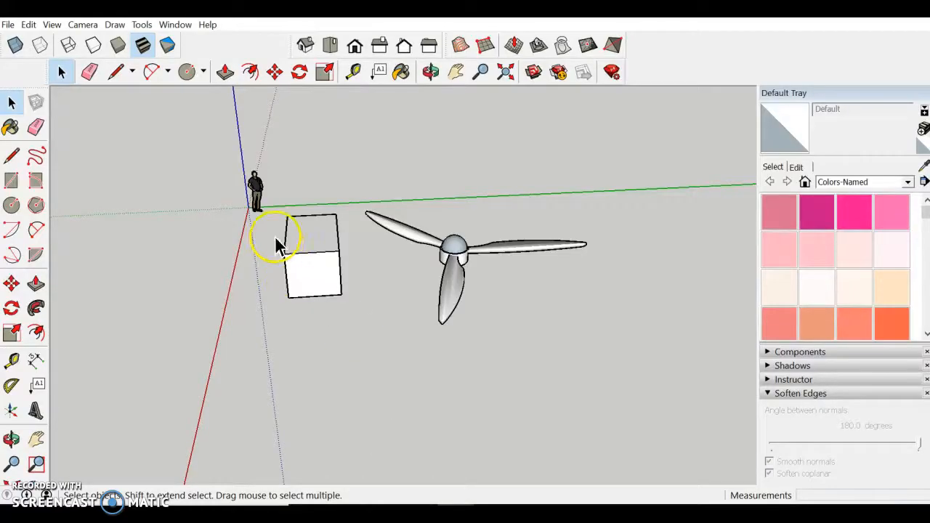
Select the entire box and soften its edges at 180 degrees, with Smooth normals and Soften coplanar enabled.
{"action": "middle_click_drag", "start_coordinate": [326, 271], "coordinate": [593, 293]}
{"action": "mouse_move", "coordinate": [411, 317]}
{"action": "middle_mouse_down"}
{"action": "mouse_move", "coordinate": [402, 238]}
{"action": "mouse_move", "coordinate": [402, 304]}
{"action": "middle_mouse_up"}
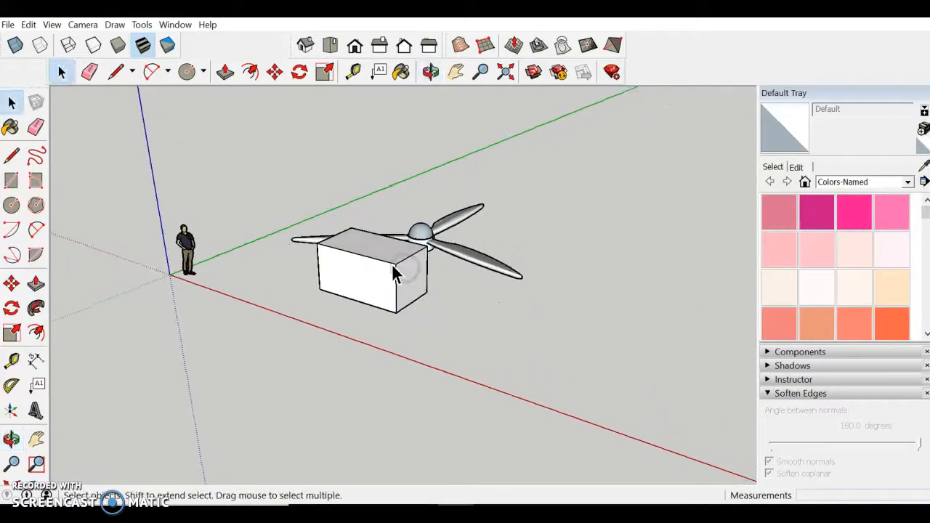
{"action": "triple_click", "coordinate": [393, 272]}
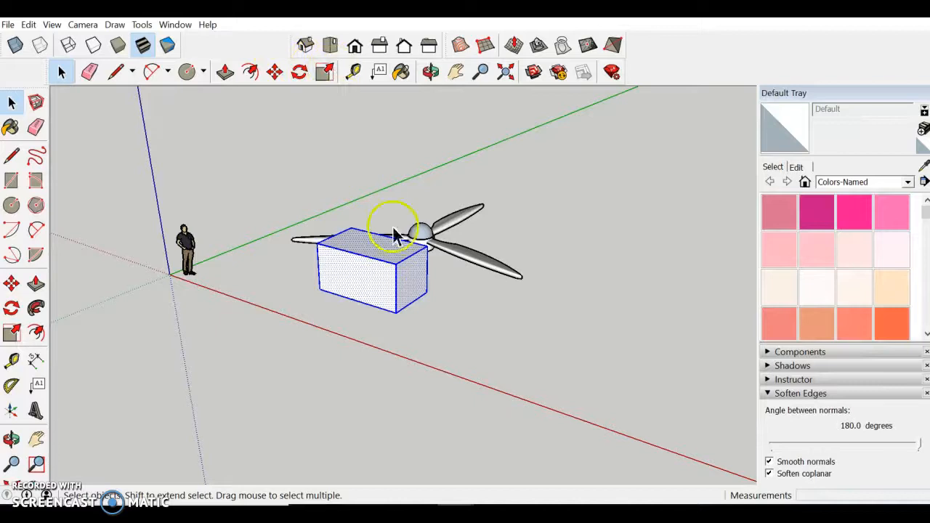
{"action": "right_click", "coordinate": [391, 257]}
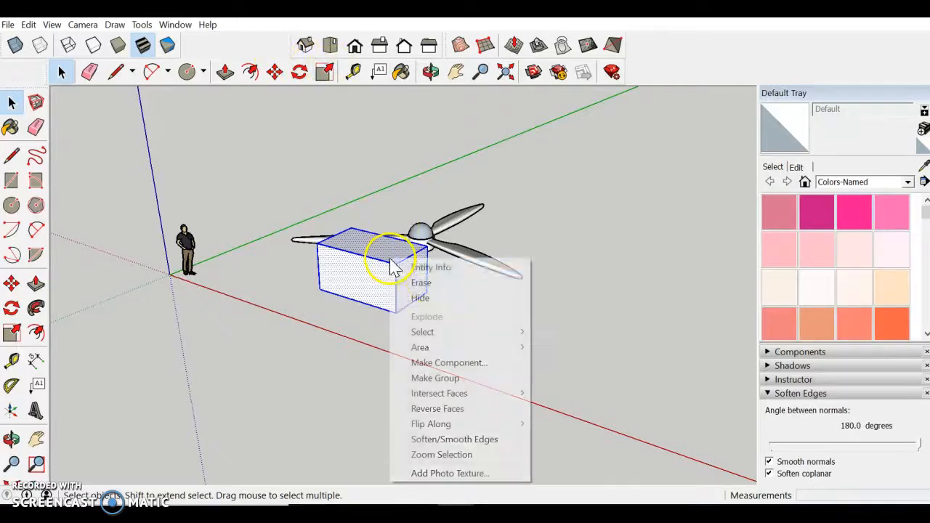
{"action": "left_click", "coordinate": [491, 441]}
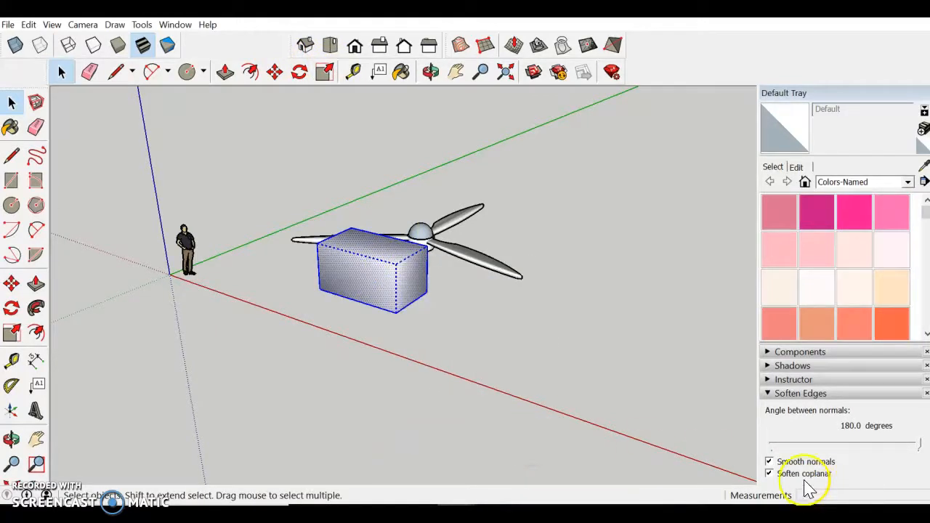
{"action": "scroll", "coordinate": [372, 280], "scroll_direction": "up", "scroll_amount": 5}
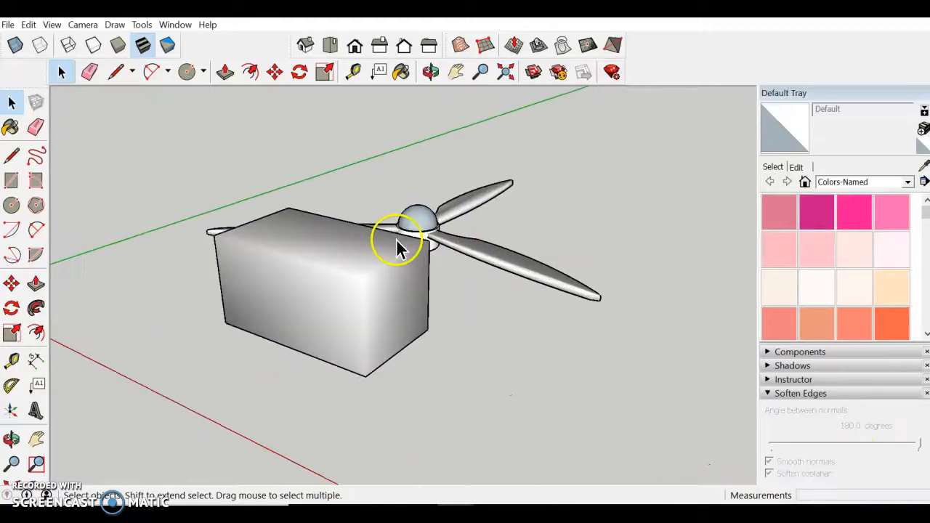
Scale the softened box down so that its size suits the hub.
{"action": "left_click", "coordinate": [325, 72]}
{"action": "left_click_drag", "start_coordinate": [433, 241], "coordinate": [332, 287]}
{"action": "key", "text": "space"}
{"action": "scroll", "coordinate": [465, 256], "scroll_direction": "down", "scroll_amount": 3}
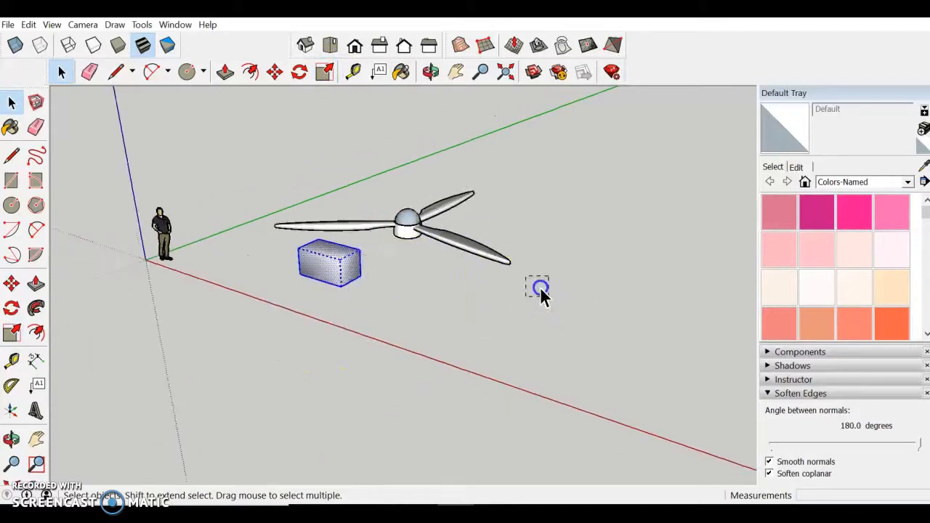
Select the hub together with all three blades and make them one group.
{"action": "left_click_drag", "start_coordinate": [378, 175], "coordinate": [377, 172]}
{"action": "middle_click_drag", "start_coordinate": [455, 205], "coordinate": [325, 299]}
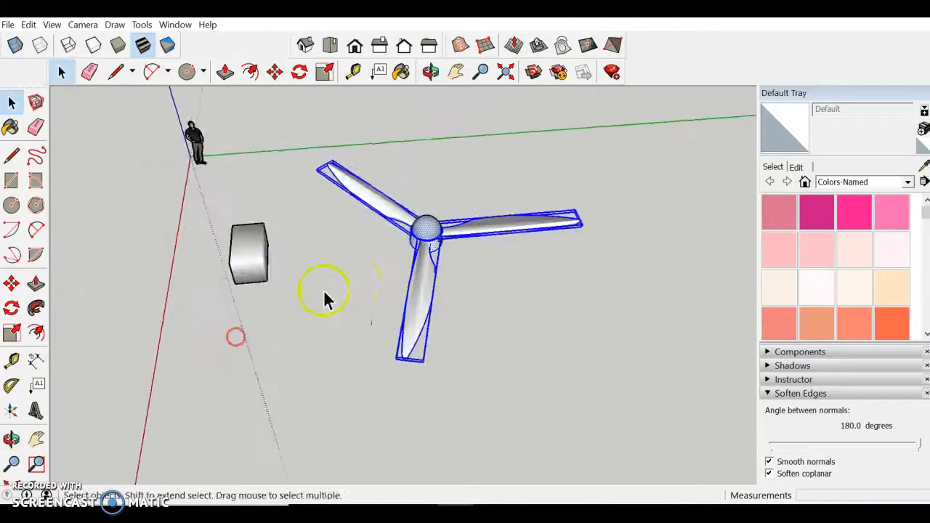
{"action": "middle_click_drag", "start_coordinate": [400, 261], "coordinate": [391, 228]}
{"action": "right_click", "coordinate": [391, 228]}
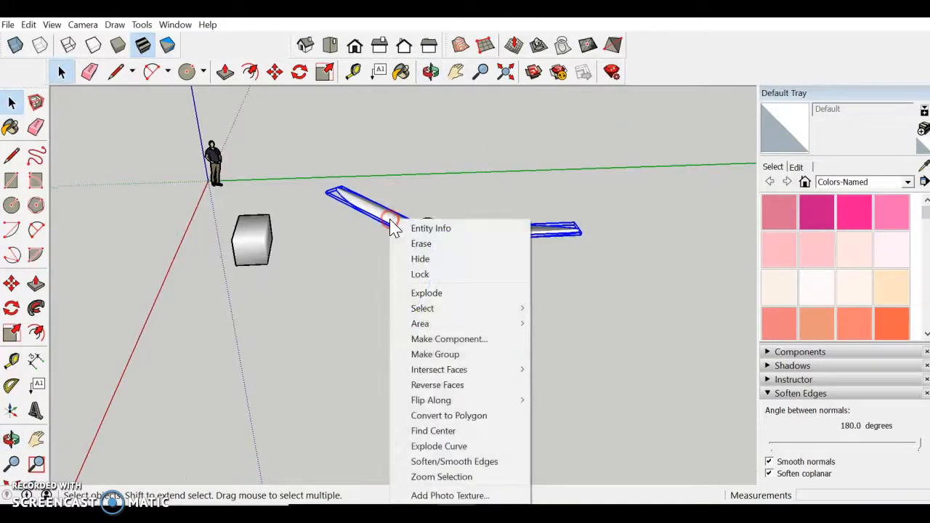
{"action": "left_click", "coordinate": [460, 353]}
Rotate the rotor group about its centre so that the blades stand upright and the hub's dome faces forward.
{"action": "middle_click_drag", "start_coordinate": [456, 342], "coordinate": [120, 139]}
{"action": "middle_click_drag", "start_coordinate": [526, 309], "coordinate": [486, 288]}
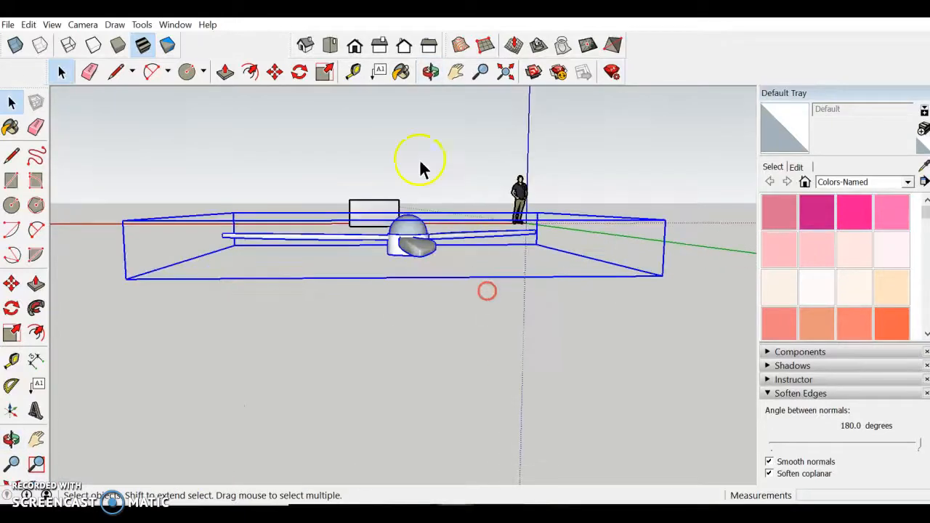
{"action": "left_click", "coordinate": [276, 73]}
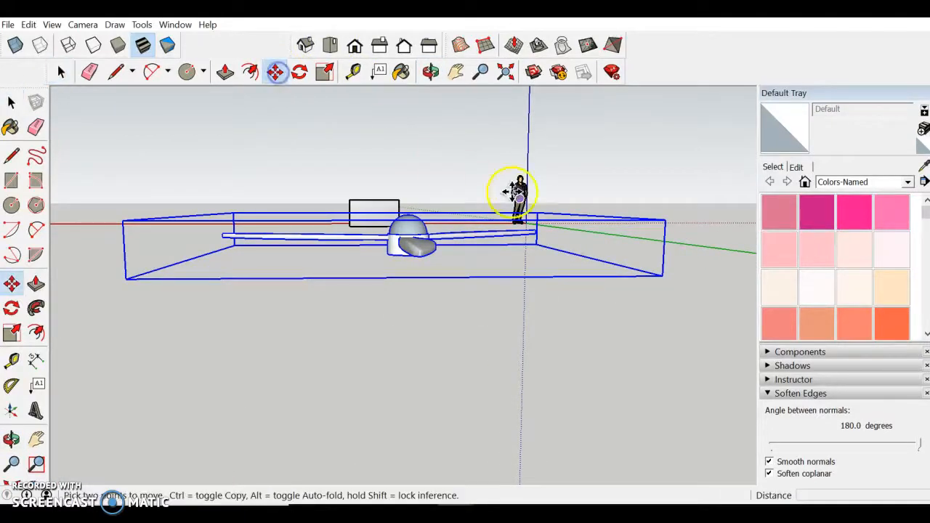
{"action": "left_click", "coordinate": [614, 247]}
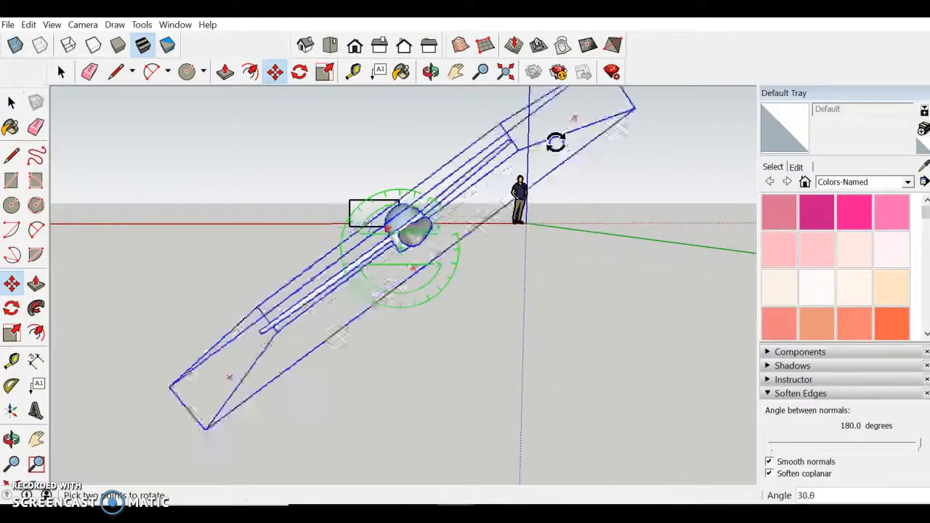
{"action": "left_click", "coordinate": [401, 121]}
Move the rotor group against the end of the box so that the back of the hub's collar meets it.
{"action": "middle_click_drag", "start_coordinate": [185, 160], "coordinate": [556, 244]}
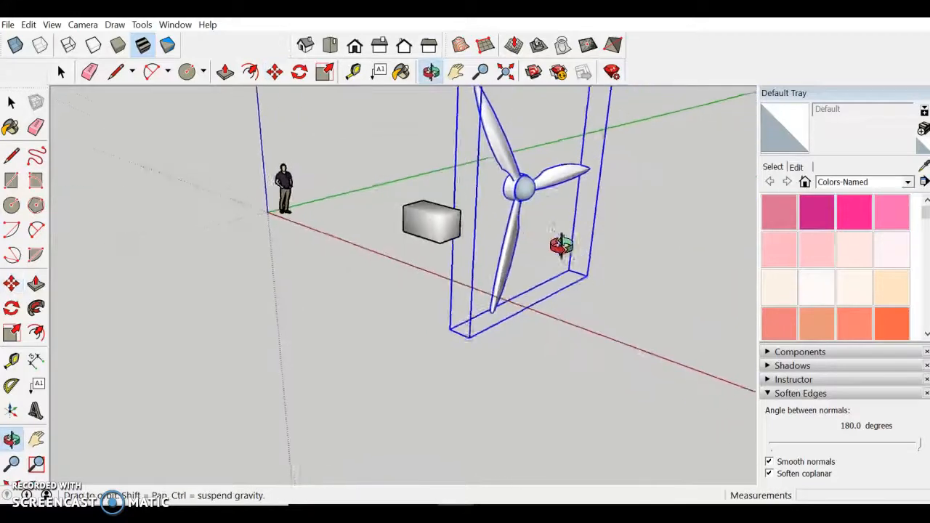
{"action": "scroll", "coordinate": [490, 182], "scroll_direction": "up", "scroll_amount": 5}
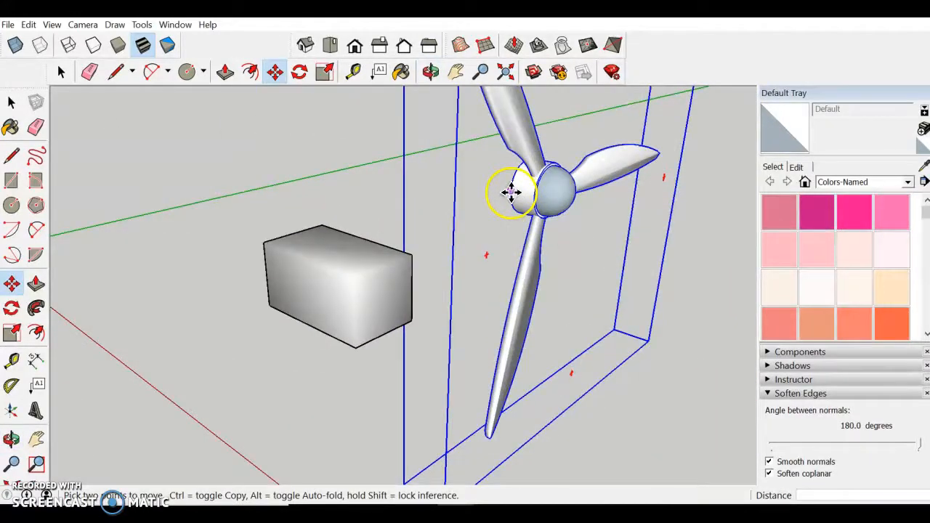
{"action": "left_click", "coordinate": [511, 192]}
{"action": "left_click", "coordinate": [364, 300]}
{"action": "middle_click_drag", "start_coordinate": [328, 308], "coordinate": [385, 264]}
{"action": "key", "text": "m"}
{"action": "left_click", "coordinate": [351, 270]}
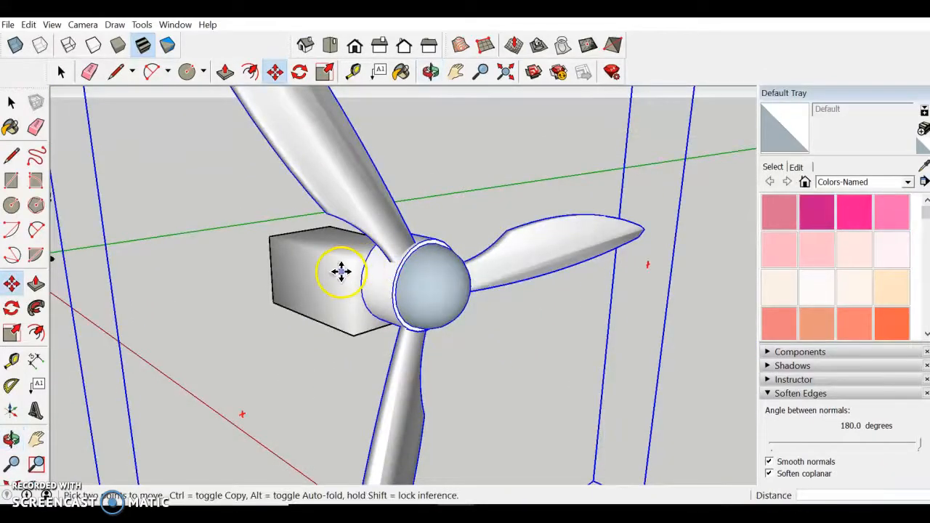
{"action": "middle_click_drag", "start_coordinate": [332, 284], "coordinate": [459, 362]}
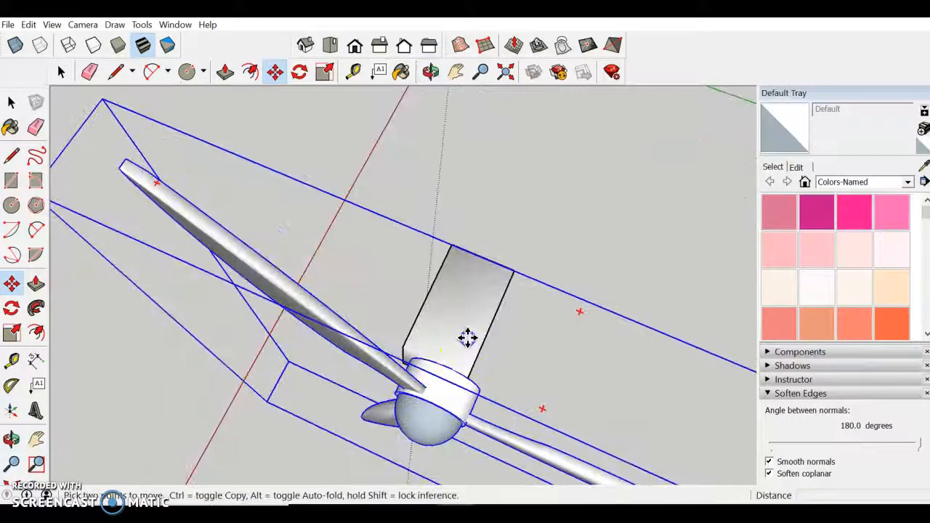
{"action": "middle_click_drag", "start_coordinate": [456, 327], "coordinate": [185, 110]}
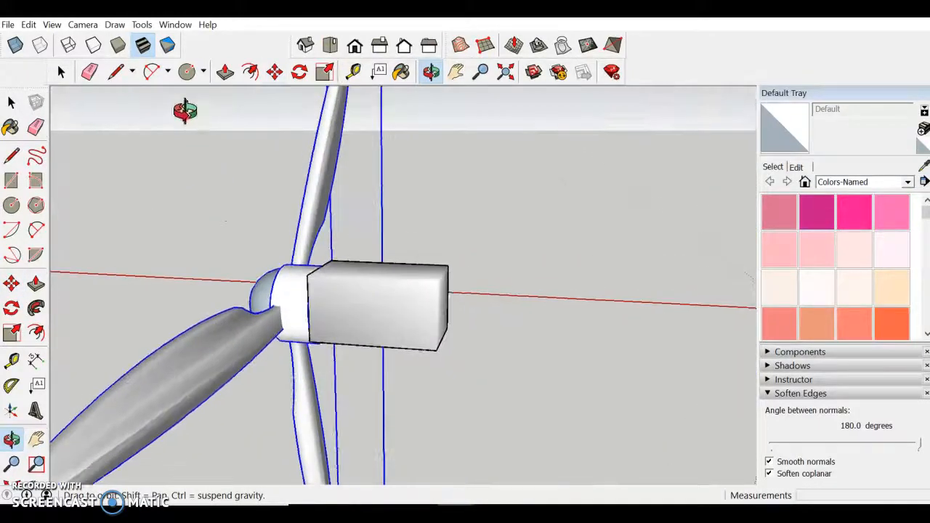
Select the entire box behind the hub and make it a group.
{"action": "left_click", "coordinate": [325, 72]}
{"action": "key", "text": "space"}
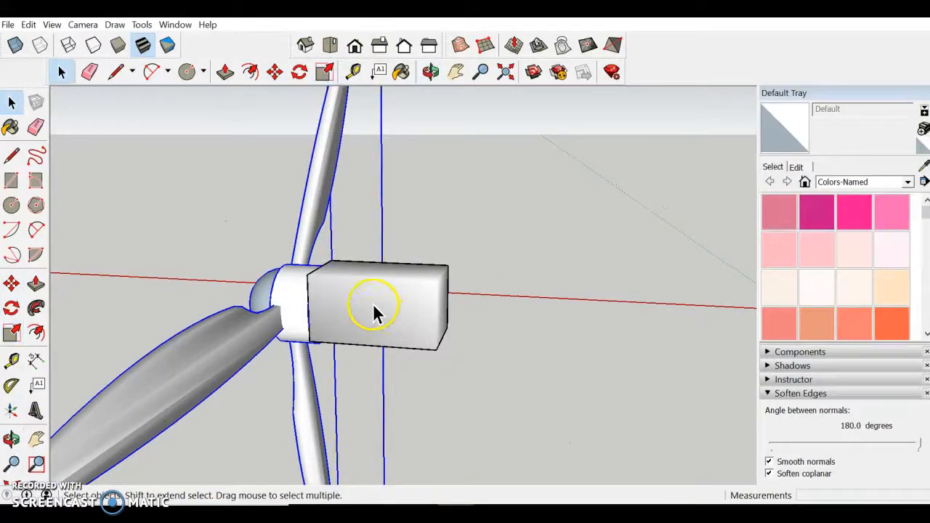
{"action": "triple_click", "coordinate": [378, 302]}
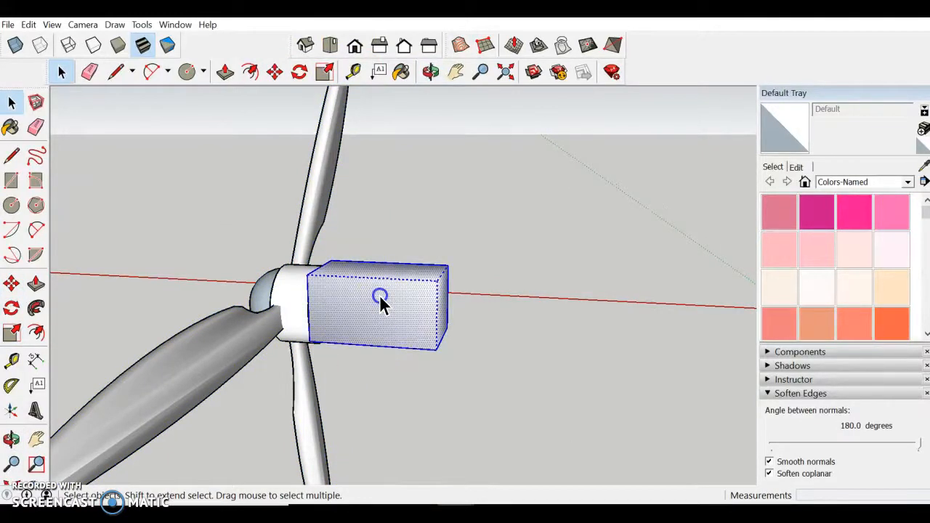
{"action": "right_click", "coordinate": [379, 298]}
{"action": "left_click", "coordinate": [466, 191]}
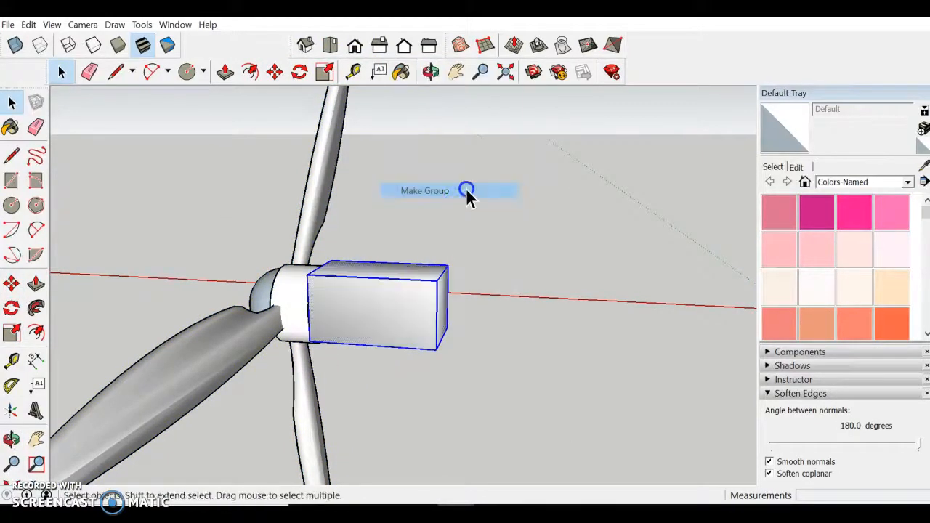
Enlarge the box group from its corners to surround the hub's collar, starting with a uniform scale of about 1.10.
{"action": "left_click", "coordinate": [325, 71]}
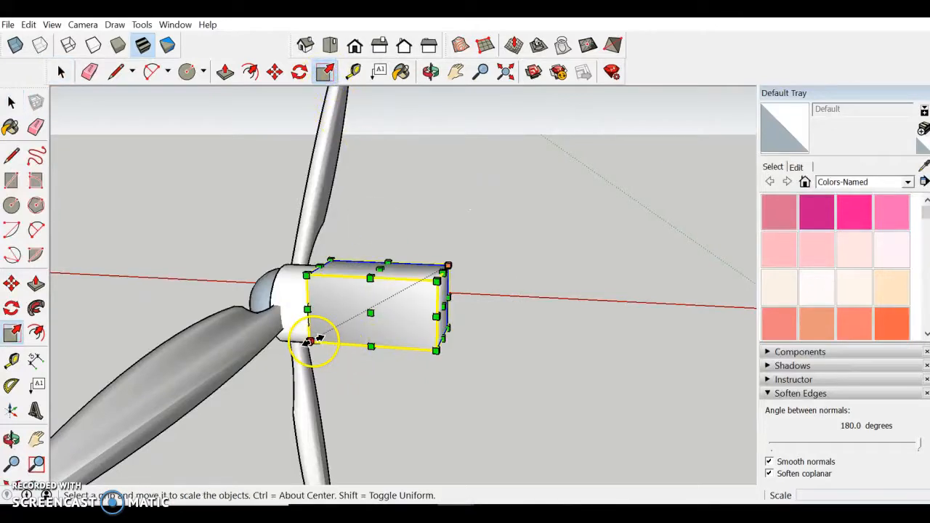
{"action": "middle_click_drag", "start_coordinate": [332, 343], "coordinate": [227, 213]}
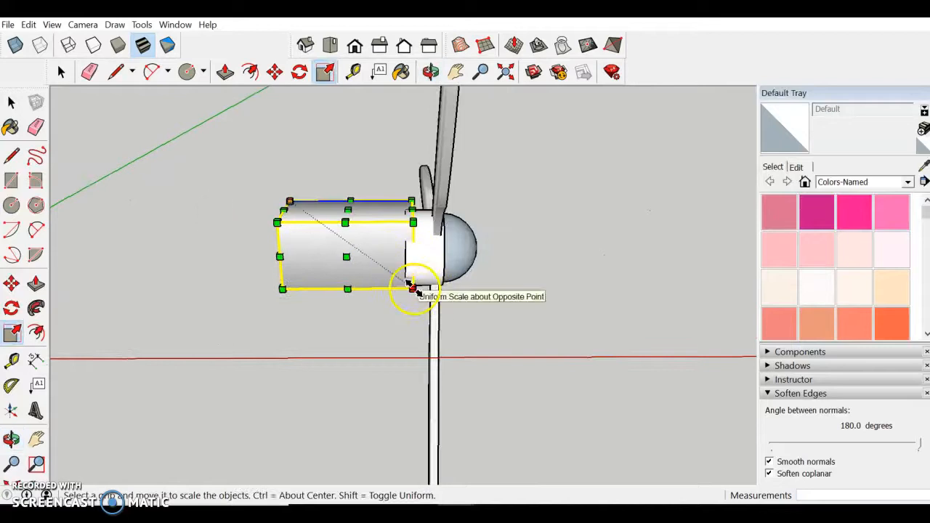
{"action": "left_click", "coordinate": [412, 287]}
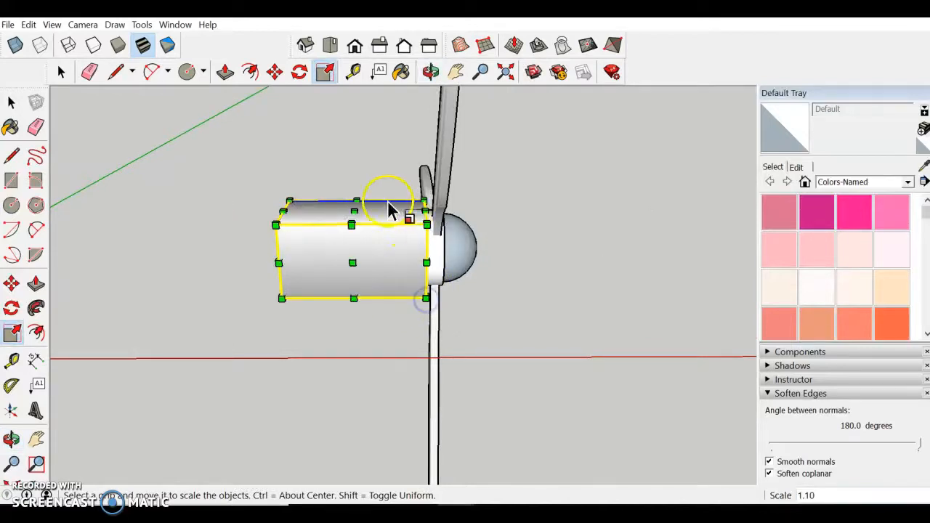
{"action": "left_click", "coordinate": [274, 225]}
{"action": "middle_click_drag", "start_coordinate": [434, 340], "coordinate": [270, 328]}
{"action": "left_click", "coordinate": [279, 200]}
{"action": "left_click", "coordinate": [264, 199]}
Adjust the box group's width along the green axis by scaling it from its side face.
{"action": "key", "text": "s"}
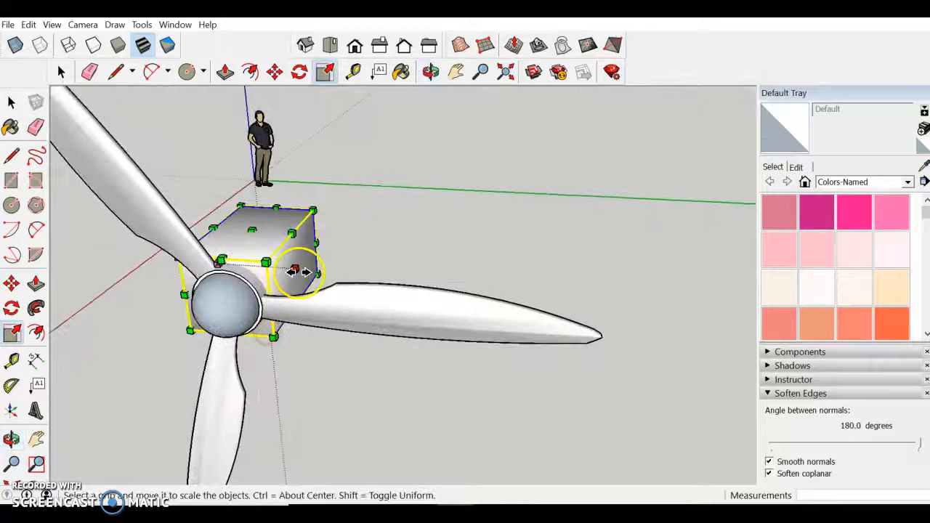
{"action": "left_click", "coordinate": [298, 271]}
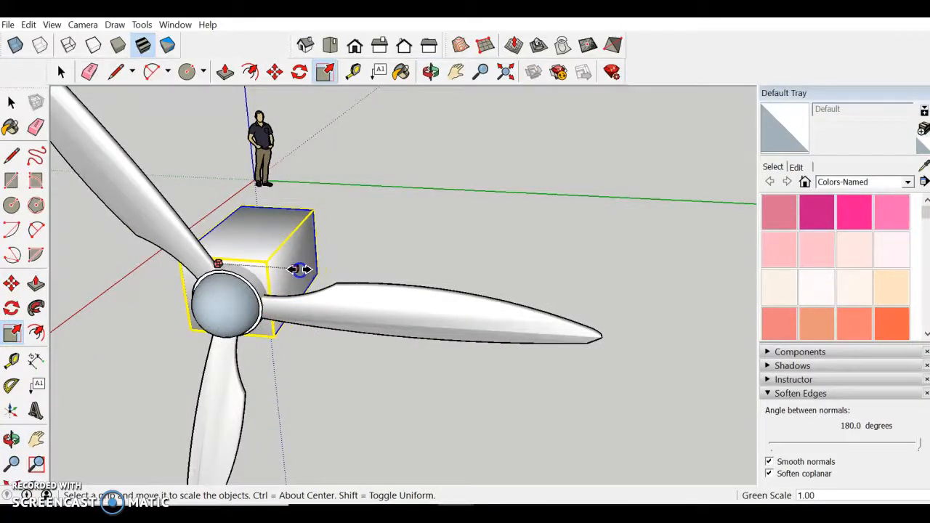
{"action": "middle_click_drag", "start_coordinate": [303, 287], "coordinate": [455, 308]}
{"action": "scroll", "coordinate": [324, 276], "scroll_direction": "down", "scroll_amount": 4}
{"action": "key", "text": "space"}
{"action": "scroll", "coordinate": [448, 334], "scroll_direction": "down", "scroll_amount": 2}
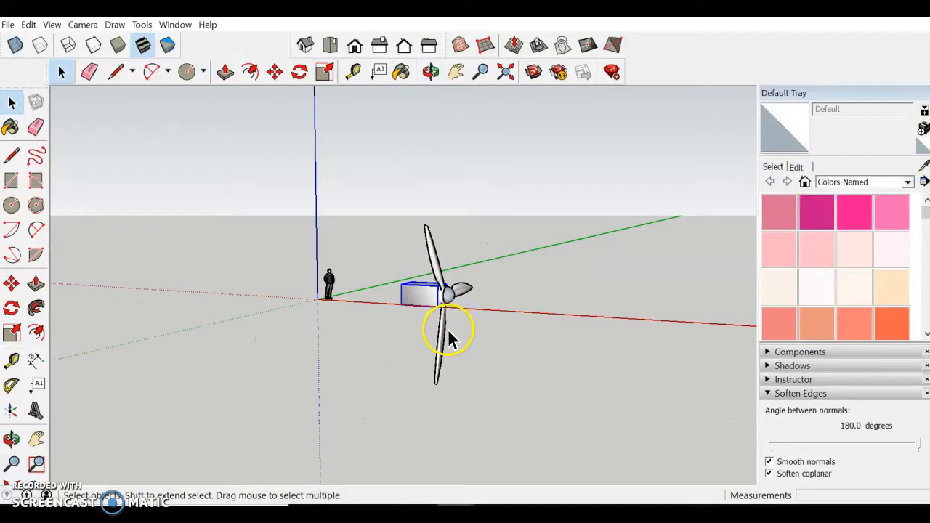
Switch to the finished Wind Turbine model to examine its tower and base, and return to the untitled model.
{"action": "mouse_move", "coordinate": [442, 501]}
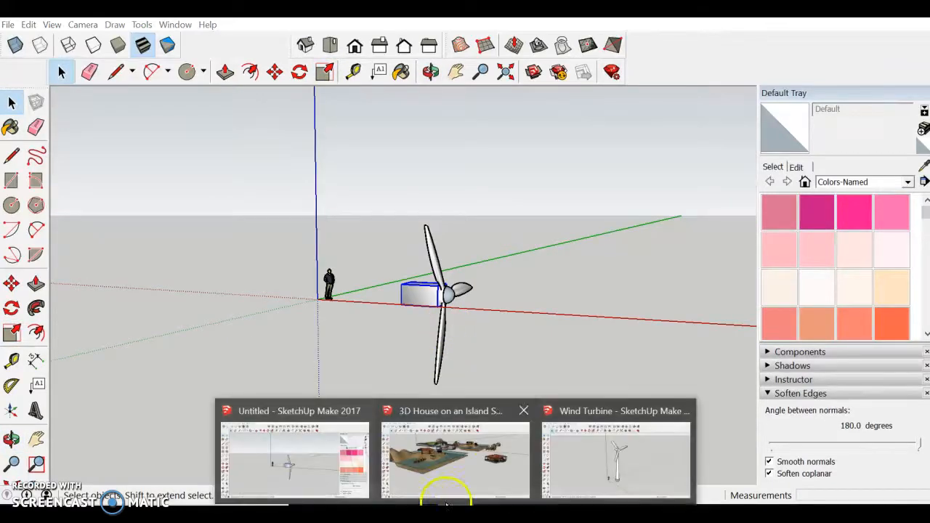
{"action": "left_click", "coordinate": [561, 455]}
{"action": "scroll", "coordinate": [478, 398], "scroll_direction": "up", "scroll_amount": 4}
{"action": "scroll", "coordinate": [472, 385], "scroll_direction": "up", "scroll_amount": 3}
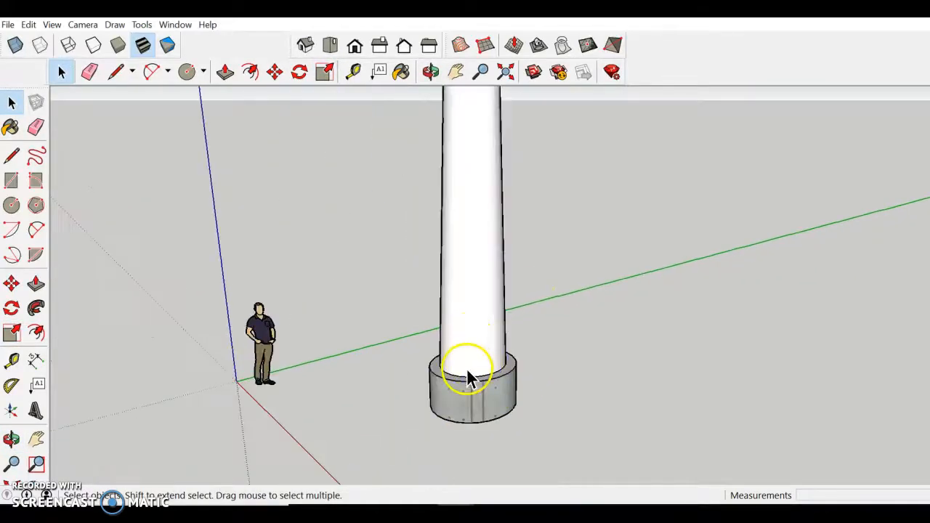
{"action": "scroll", "coordinate": [476, 396], "scroll_direction": "down", "scroll_amount": 4}
{"action": "scroll", "coordinate": [464, 401], "scroll_direction": "down", "scroll_amount": 3}
{"action": "middle_click_drag", "start_coordinate": [465, 332], "coordinate": [586, 330]}
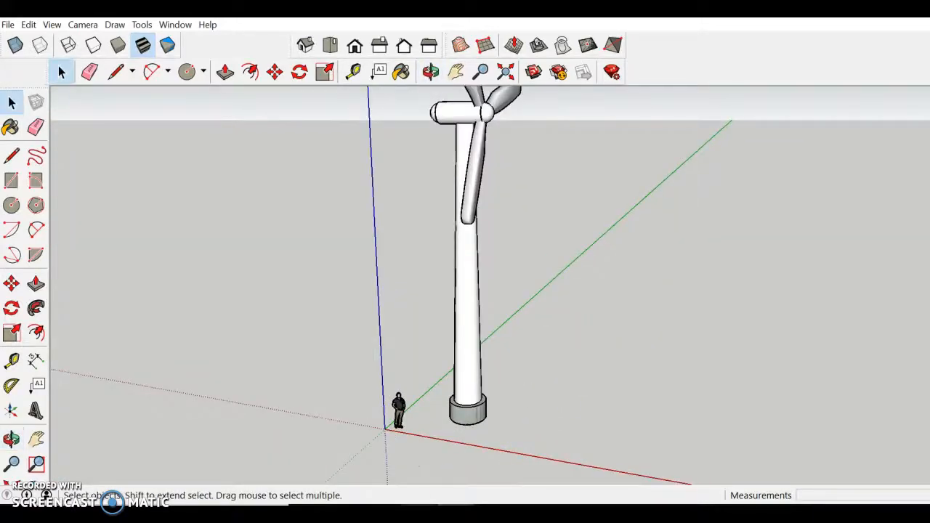
{"action": "mouse_move", "coordinate": [456, 509]}
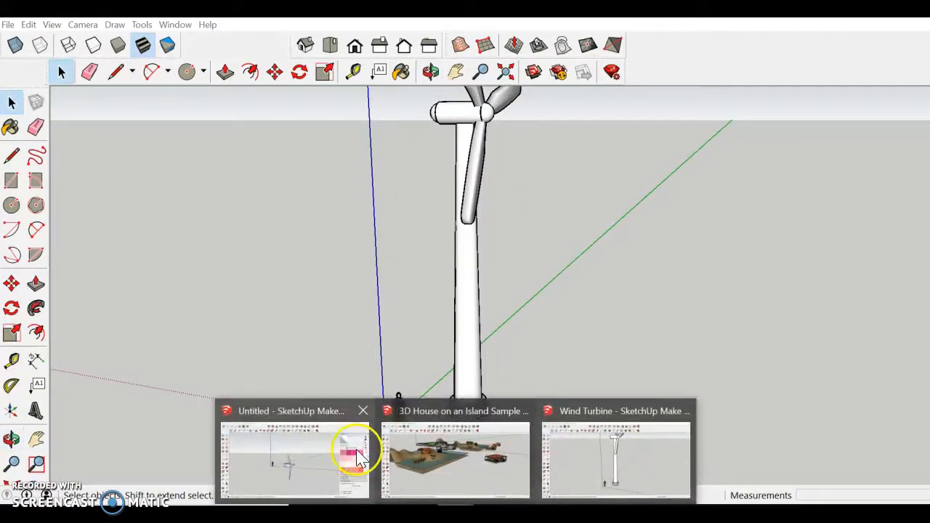
{"action": "left_click", "coordinate": [319, 454]}
Draw a circle with a radius of about 2' 11" on the ground beside the rotor for the tower.
{"action": "middle_click_drag", "start_coordinate": [489, 311], "coordinate": [575, 332]}
{"action": "scroll", "coordinate": [528, 274], "scroll_direction": "up", "scroll_amount": 4}
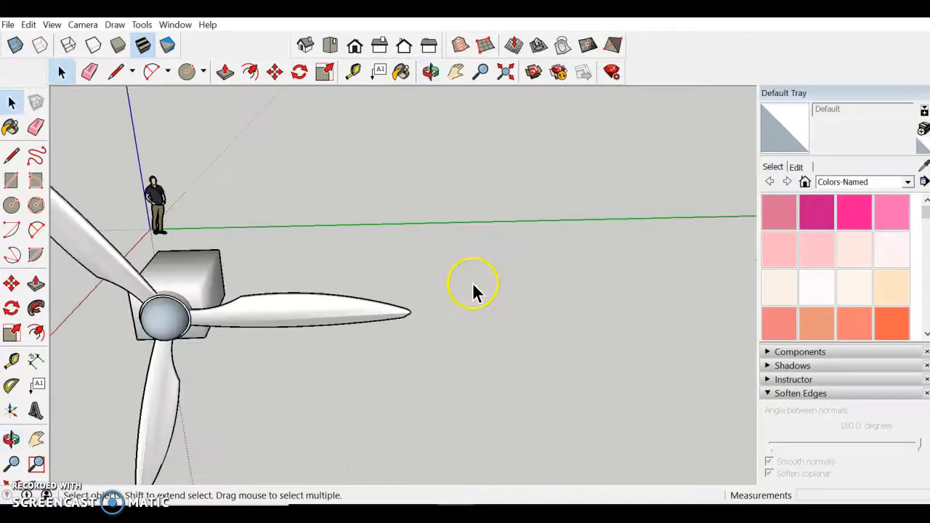
{"action": "left_click", "coordinate": [187, 73]}
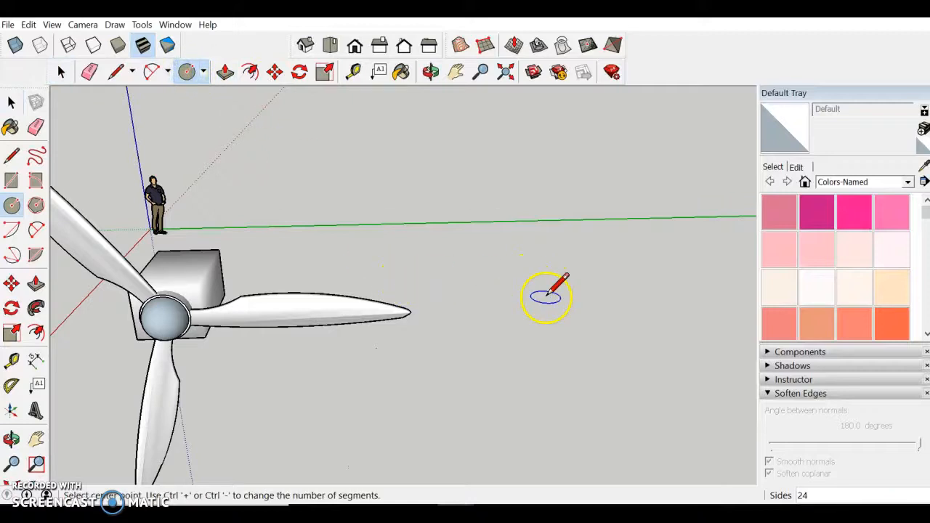
{"action": "scroll", "coordinate": [322, 316], "scroll_direction": "down", "scroll_amount": 3}
{"action": "left_click", "coordinate": [501, 314]}
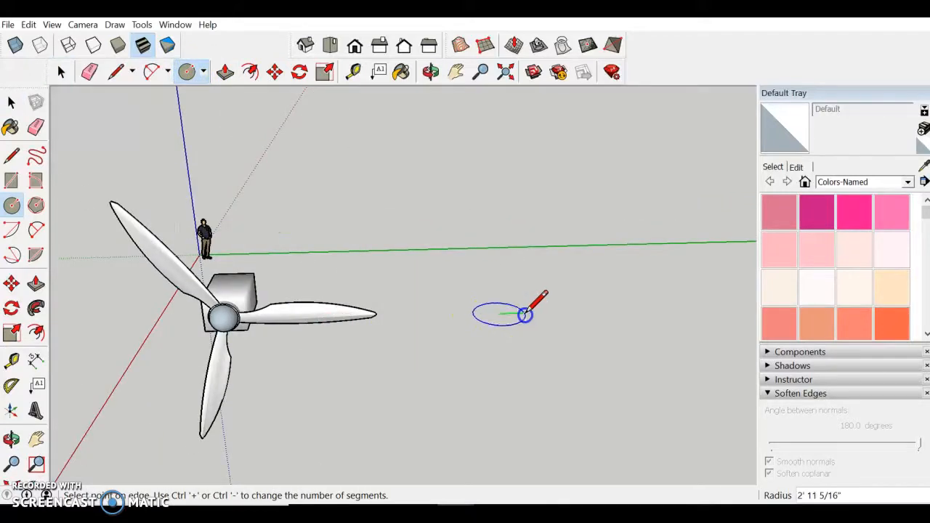
{"action": "scroll", "coordinate": [387, 407], "scroll_direction": "down", "scroll_amount": 3}
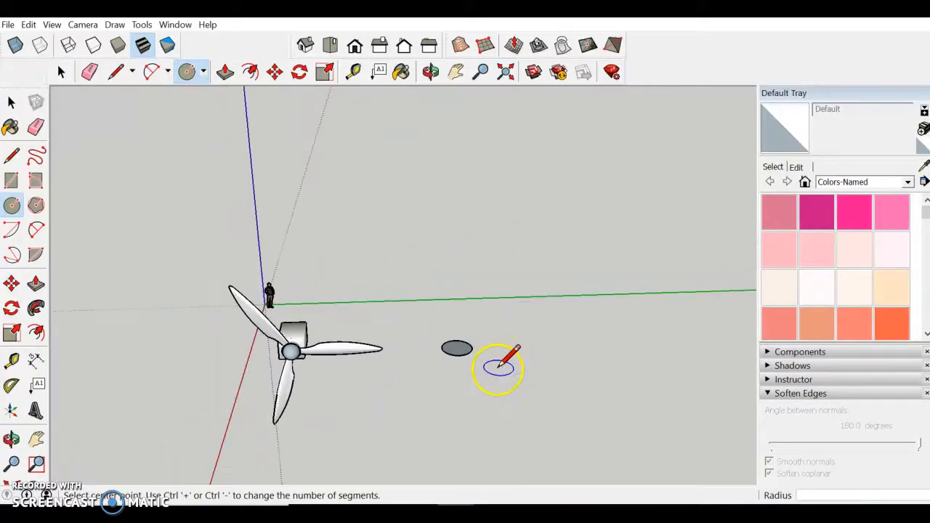
Push/Pull the circle up about 27' 1" into a cylinder and raise its top face by about another 4' 7".
{"action": "scroll", "coordinate": [459, 389], "scroll_direction": "up", "scroll_amount": 2}
{"action": "key", "text": "p"}
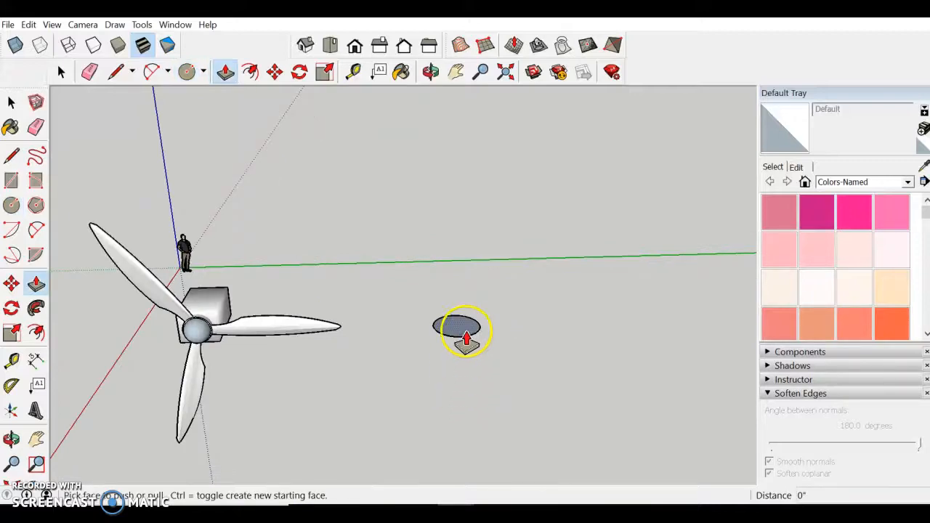
{"action": "left_click_drag", "start_coordinate": [459, 328], "coordinate": [456, 193]}
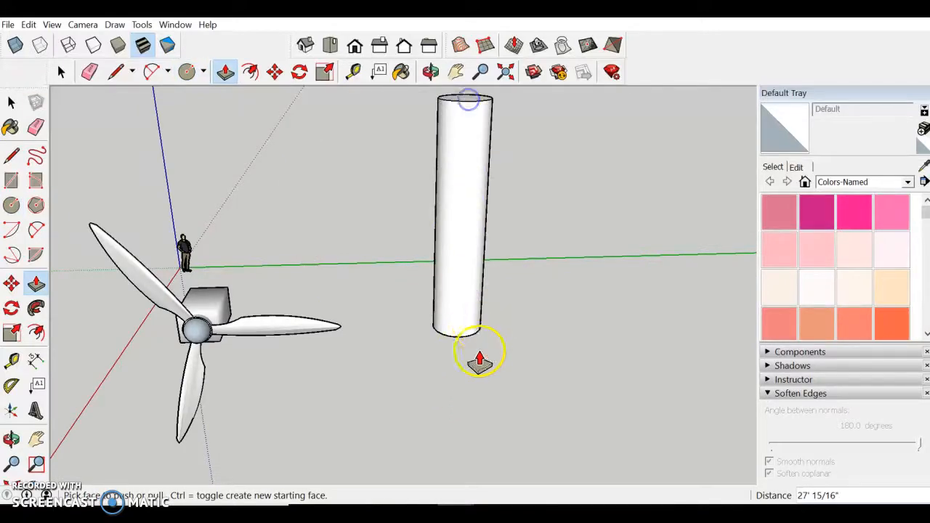
{"action": "scroll", "coordinate": [465, 341], "scroll_direction": "down", "scroll_amount": 2}
{"action": "scroll", "coordinate": [468, 211], "scroll_direction": "up", "scroll_amount": 2}
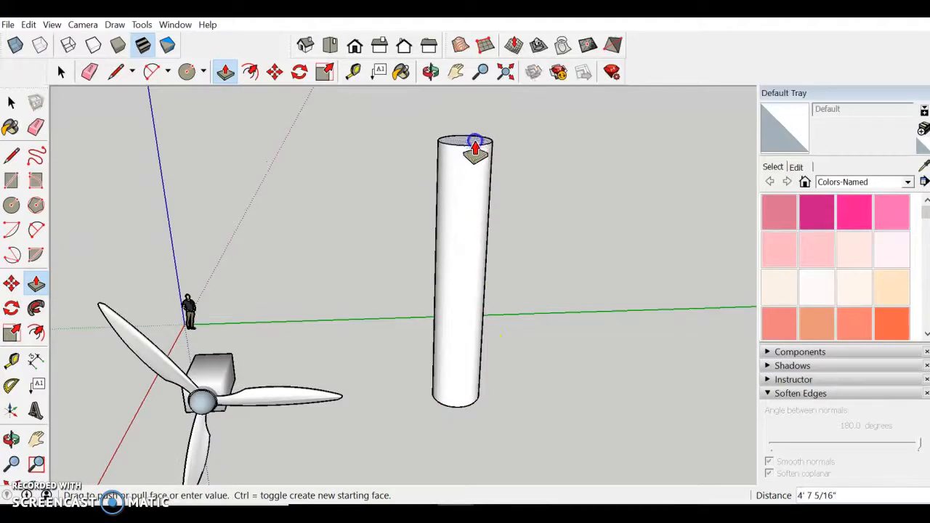
Select the cylinder's top edge and scale it uniformly to about 0.68 to taper the tower.
{"action": "middle_click_drag", "start_coordinate": [490, 440], "coordinate": [454, 442]}
{"action": "middle_click_drag", "start_coordinate": [436, 226], "coordinate": [428, 245]}
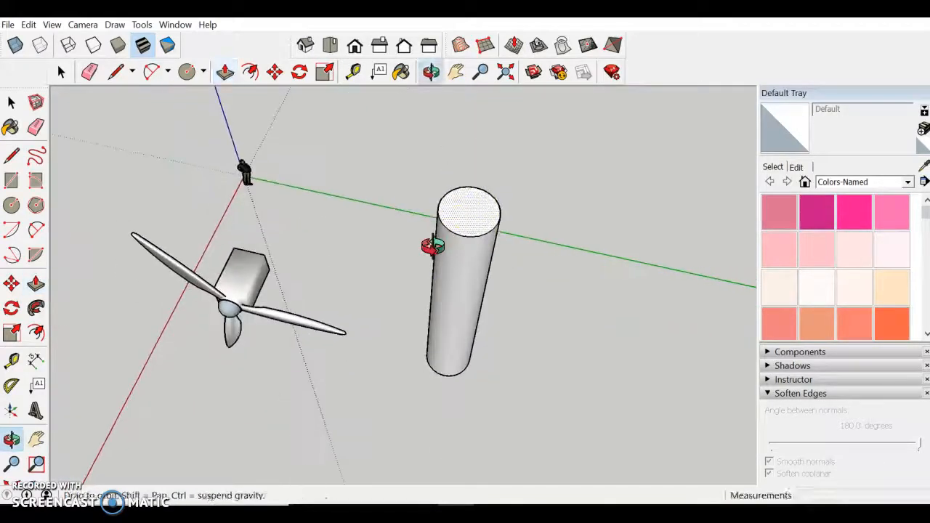
{"action": "key", "text": "space"}
{"action": "left_click", "coordinate": [470, 237]}
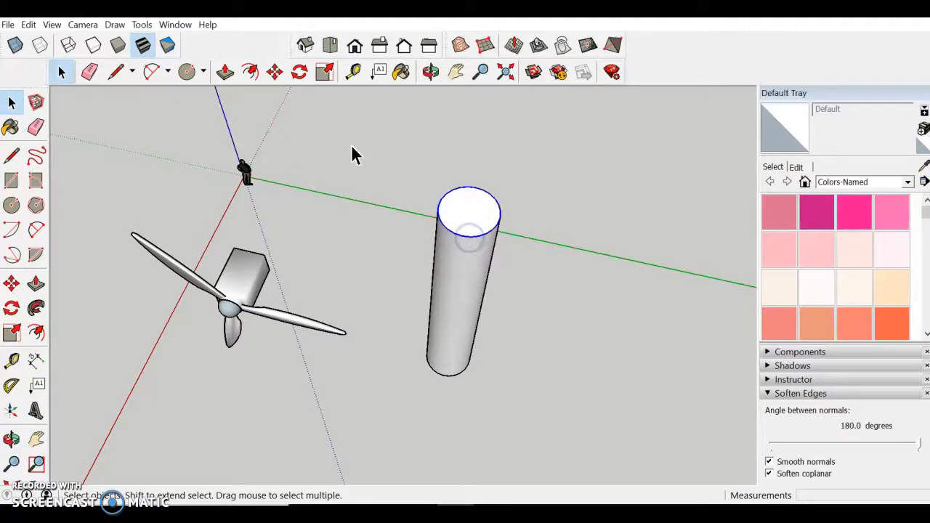
{"action": "left_click", "coordinate": [327, 74]}
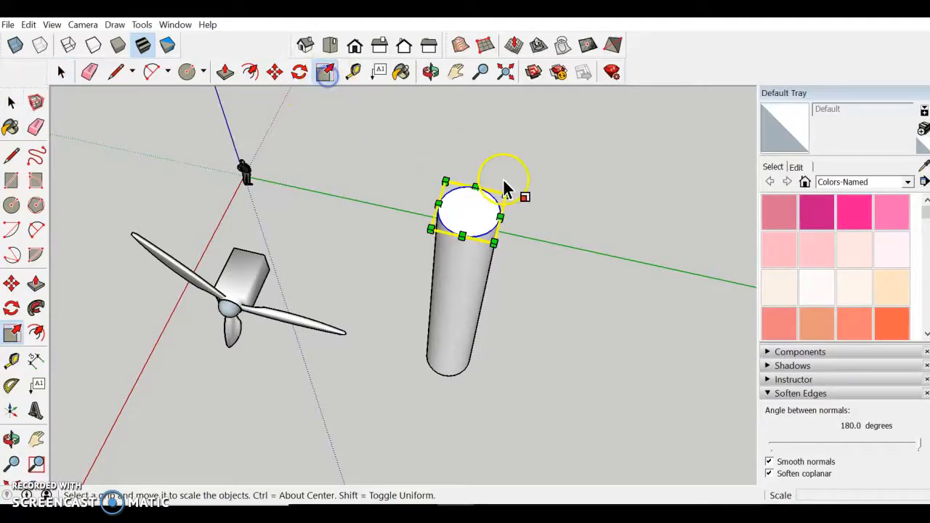
{"action": "left_click_drag", "start_coordinate": [507, 192], "coordinate": [492, 199]}
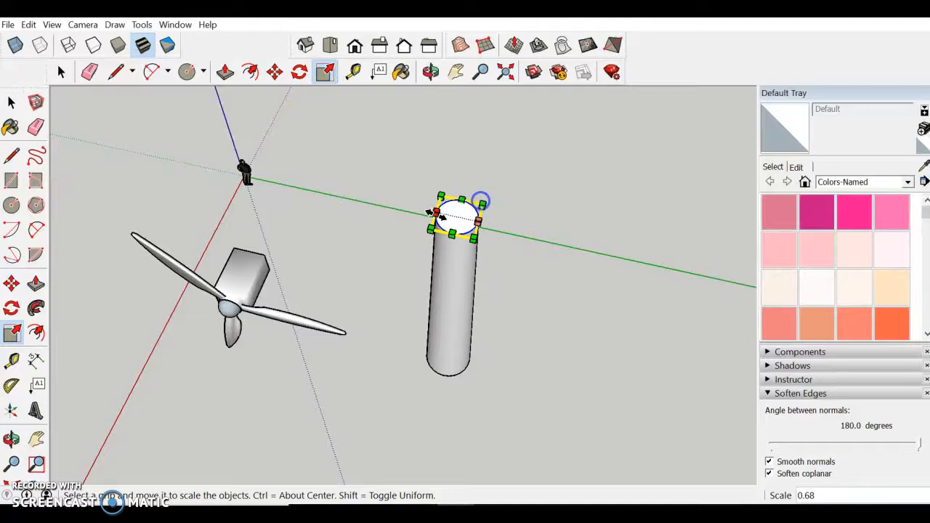
Scale the tower's top further to about 0.55 and offset its bottom edge outward by about 1' 1/4".
{"action": "left_click_drag", "start_coordinate": [434, 229], "coordinate": [447, 224]}
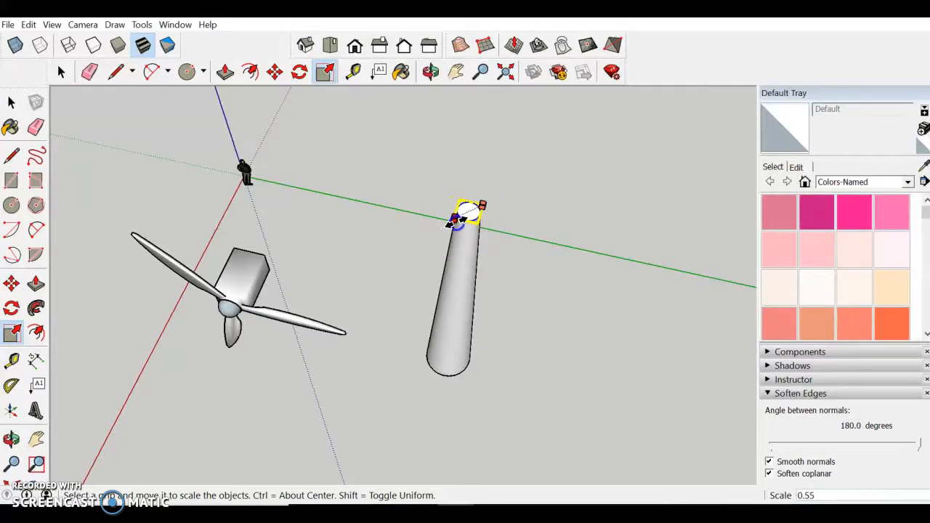
{"action": "middle_click_drag", "start_coordinate": [469, 423], "coordinate": [503, 135]}
{"action": "scroll", "coordinate": [436, 371], "scroll_direction": "down", "scroll_amount": 2}
{"action": "scroll", "coordinate": [466, 442], "scroll_direction": "up", "scroll_amount": 4}
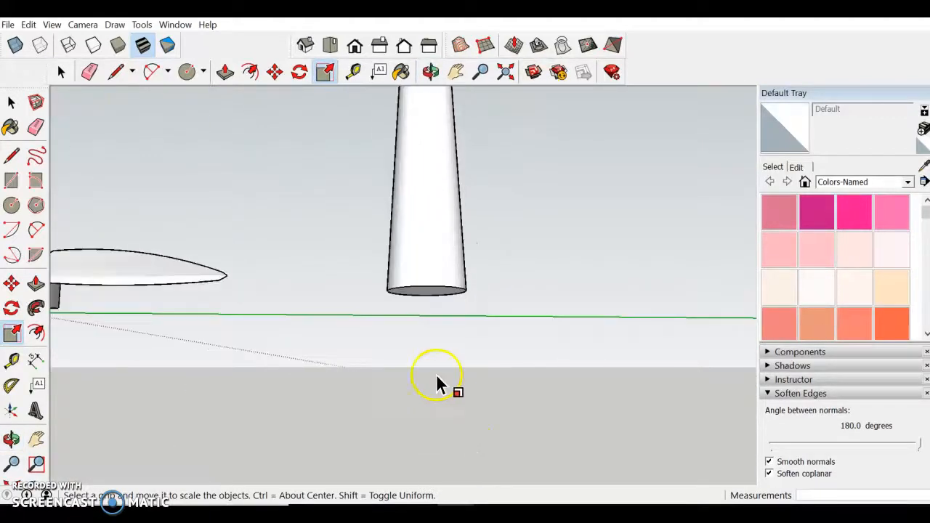
{"action": "middle_click_drag", "start_coordinate": [436, 374], "coordinate": [429, 192]}
{"action": "scroll", "coordinate": [399, 325], "scroll_direction": "up", "scroll_amount": 1}
{"action": "key", "text": "space"}
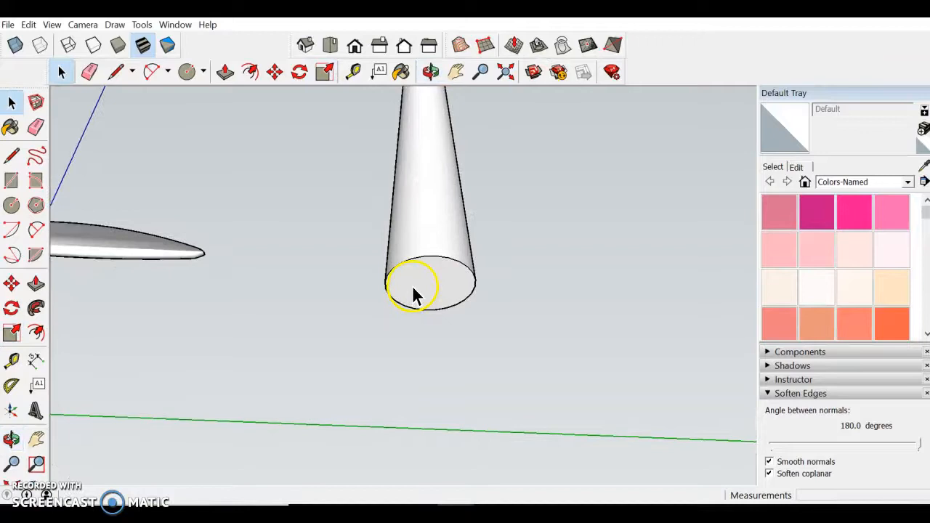
{"action": "left_click", "coordinate": [429, 261]}
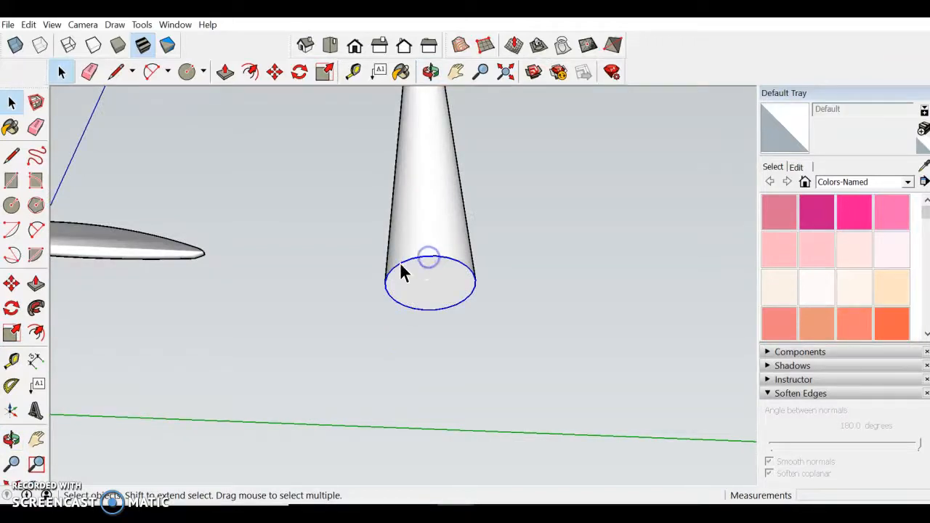
{"action": "left_click", "coordinate": [249, 72]}
{"action": "left_click", "coordinate": [468, 268]}
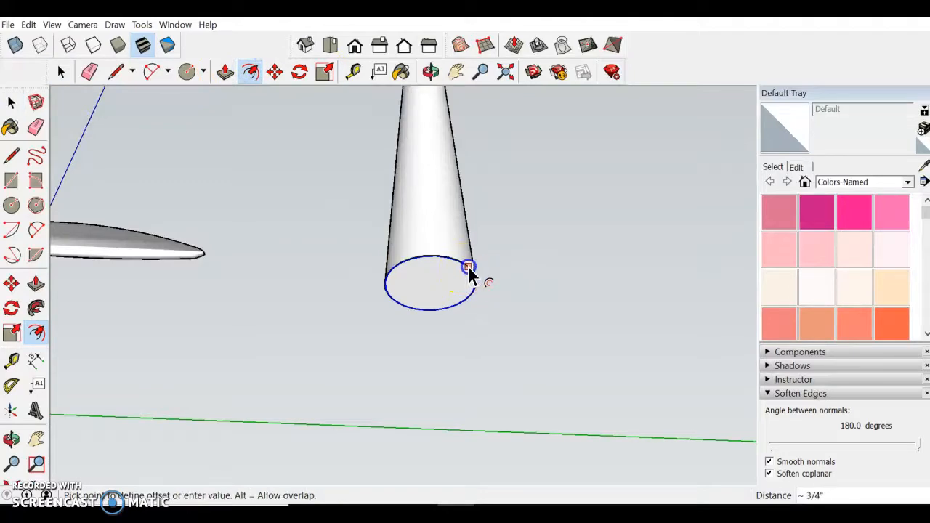
{"action": "key", "text": "Escape"}
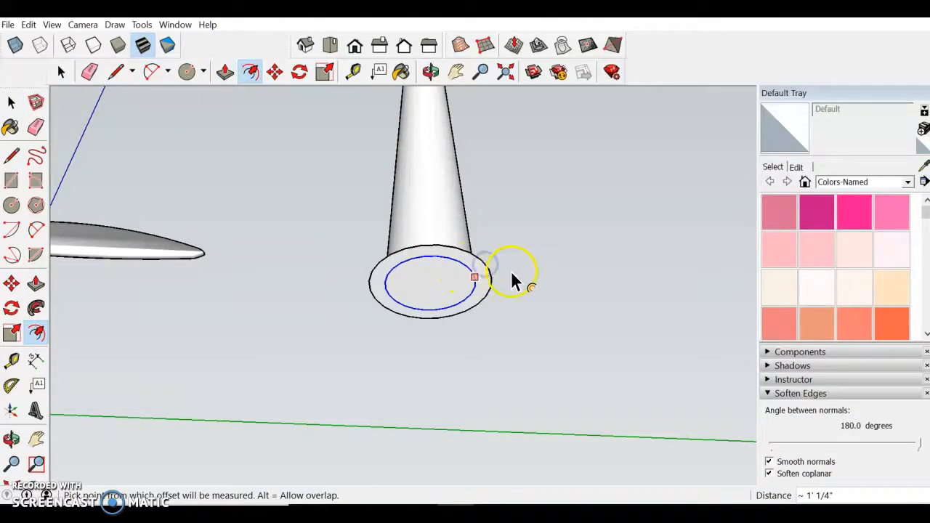
Push/Pull the ring around the tower's bottom down about 6' 9" to form a base collar.
{"action": "key", "text": "p"}
{"action": "left_click", "coordinate": [489, 282]}
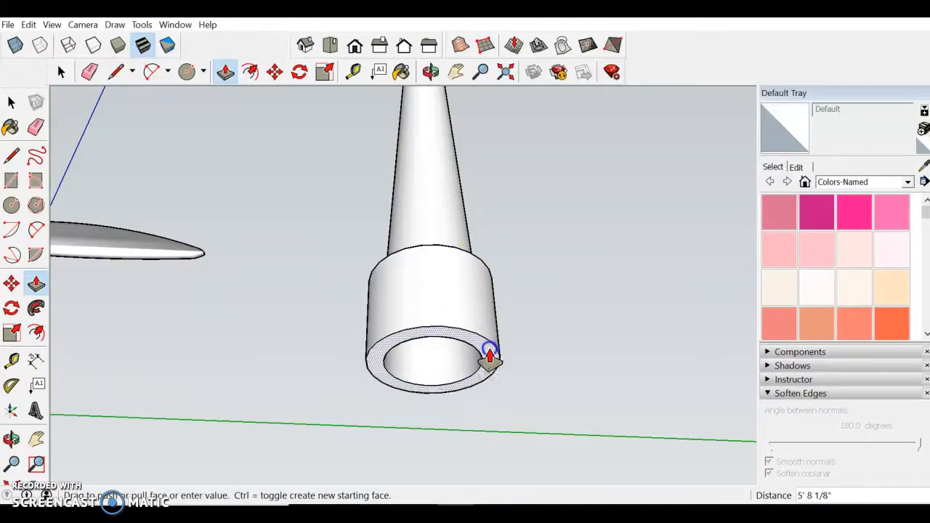
{"action": "left_click", "coordinate": [490, 374]}
{"action": "scroll", "coordinate": [426, 272], "scroll_direction": "down", "scroll_amount": 3}
{"action": "scroll", "coordinate": [425, 272], "scroll_direction": "down", "scroll_amount": 1}
{"action": "middle_click_drag", "start_coordinate": [453, 156], "coordinate": [423, 280]}
{"action": "scroll", "coordinate": [424, 280], "scroll_direction": "down", "scroll_amount": 2}
{"action": "left_click", "coordinate": [433, 251]}
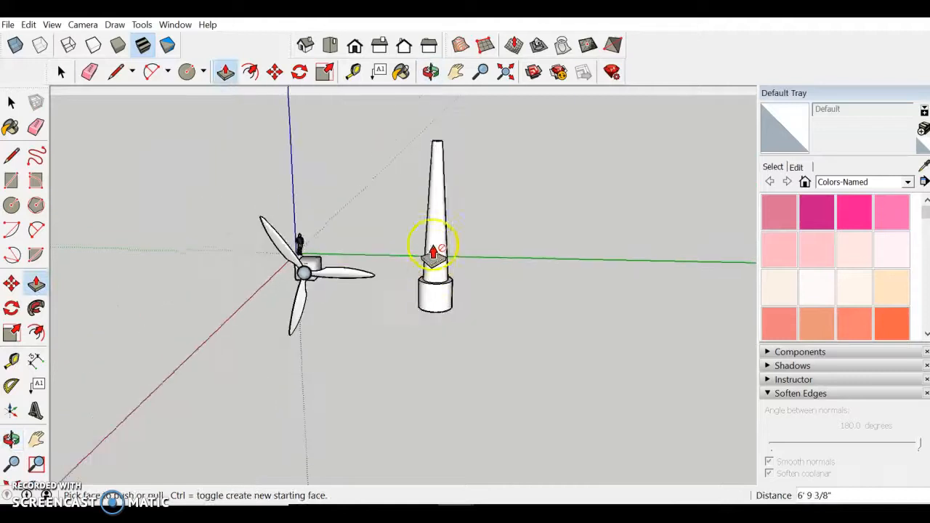
Select the rotor and box assembly and move it up to the height of the tower's top.
{"action": "scroll", "coordinate": [434, 148], "scroll_direction": "up", "scroll_amount": 2}
{"action": "middle_click_drag", "start_coordinate": [429, 150], "coordinate": [530, 246]}
{"action": "scroll", "coordinate": [340, 292], "scroll_direction": "down", "scroll_amount": 2}
{"action": "key", "text": "space"}
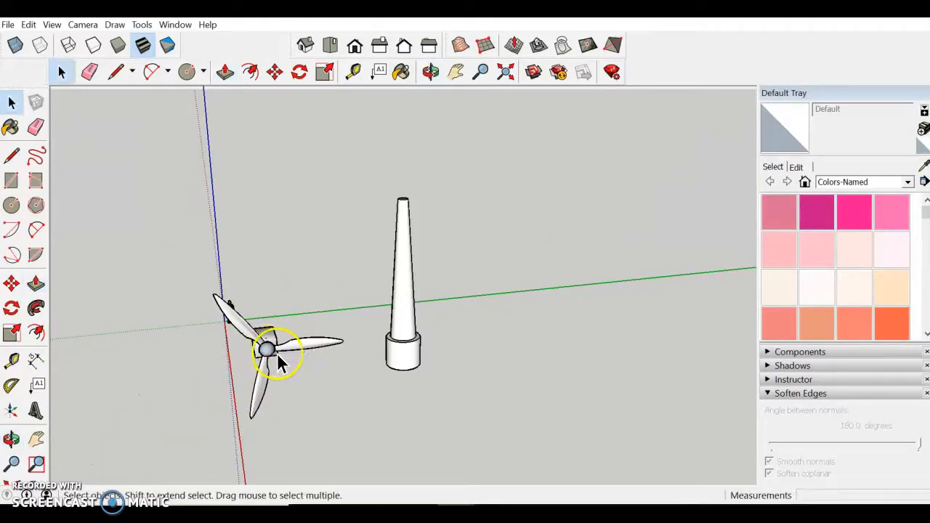
{"action": "middle_click_drag", "start_coordinate": [301, 369], "coordinate": [679, 357]}
{"action": "left_click", "coordinate": [245, 327]}
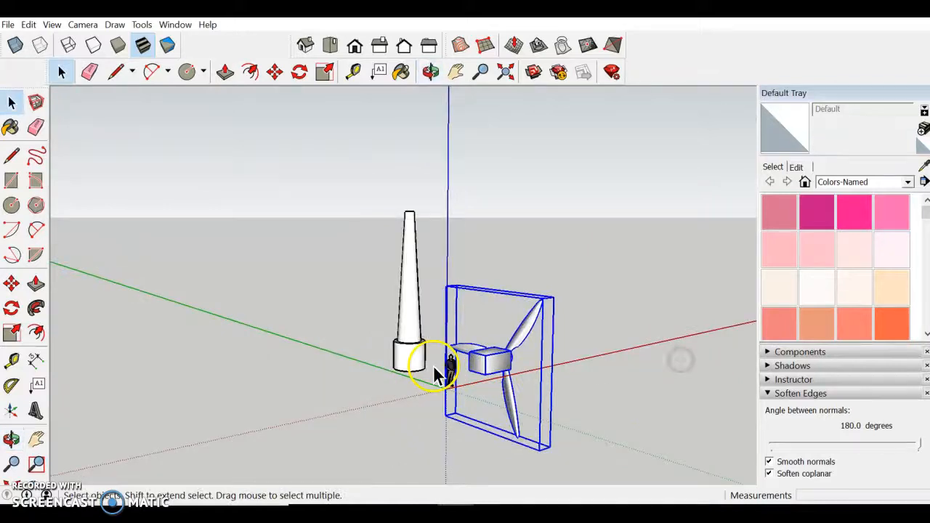
{"action": "key", "text": "m"}
{"action": "left_click", "coordinate": [484, 374]}
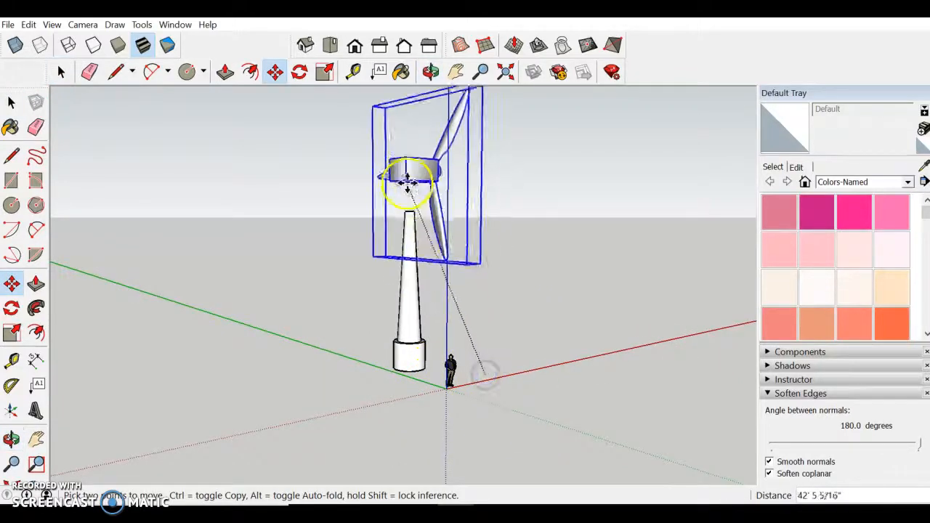
{"action": "scroll", "coordinate": [429, 208], "scroll_direction": "up", "scroll_amount": 5}
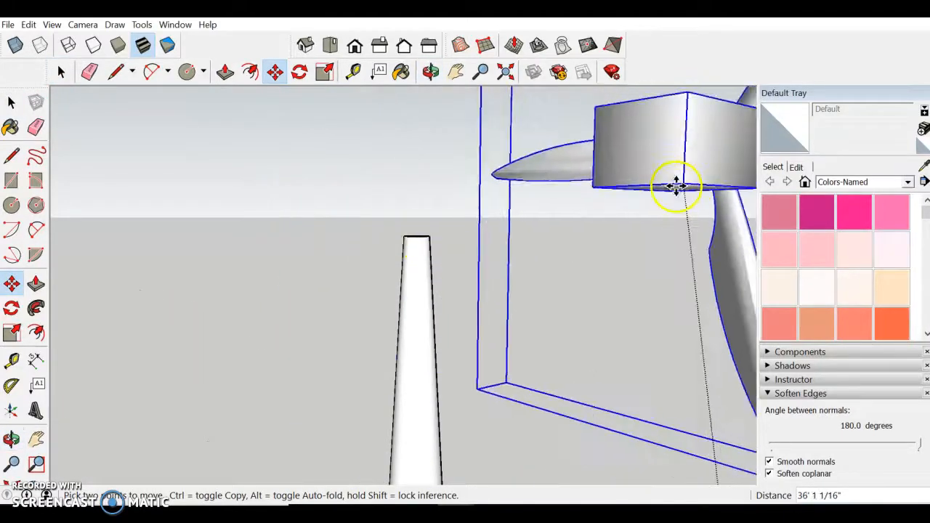
{"action": "left_click", "coordinate": [562, 182]}
Move the rotor assembly over the tower, shift it about 2' 10" along the red axis and lower it about 1' 9" onto the top.
{"action": "middle_click_drag", "start_coordinate": [509, 197], "coordinate": [590, 272]}
{"action": "left_click_drag", "start_coordinate": [617, 214], "coordinate": [401, 234]}
{"action": "middle_click_drag", "start_coordinate": [426, 273], "coordinate": [430, 246]}
{"action": "left_click_drag", "start_coordinate": [455, 193], "coordinate": [419, 192]}
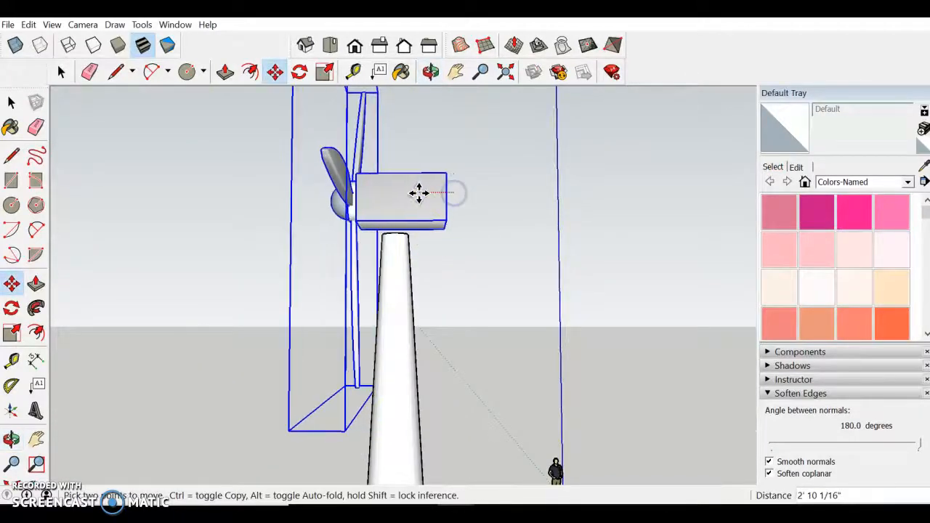
{"action": "middle_click_drag", "start_coordinate": [461, 172], "coordinate": [385, 200]}
{"action": "left_click_drag", "start_coordinate": [386, 200], "coordinate": [386, 222]}
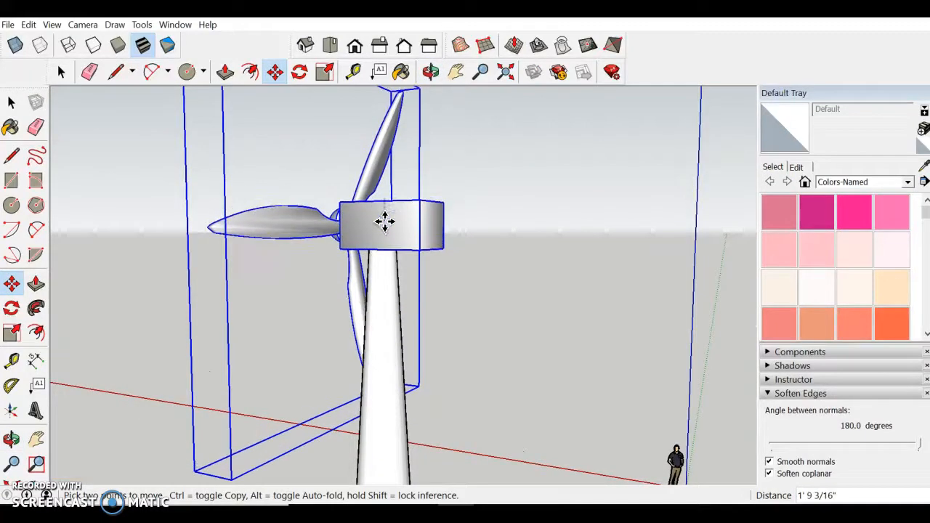
Shift the rotor assembly sideways by about 11" and nudge it slightly to centre its box over the tower.
{"action": "middle_click_drag", "start_coordinate": [617, 281], "coordinate": [371, 224]}
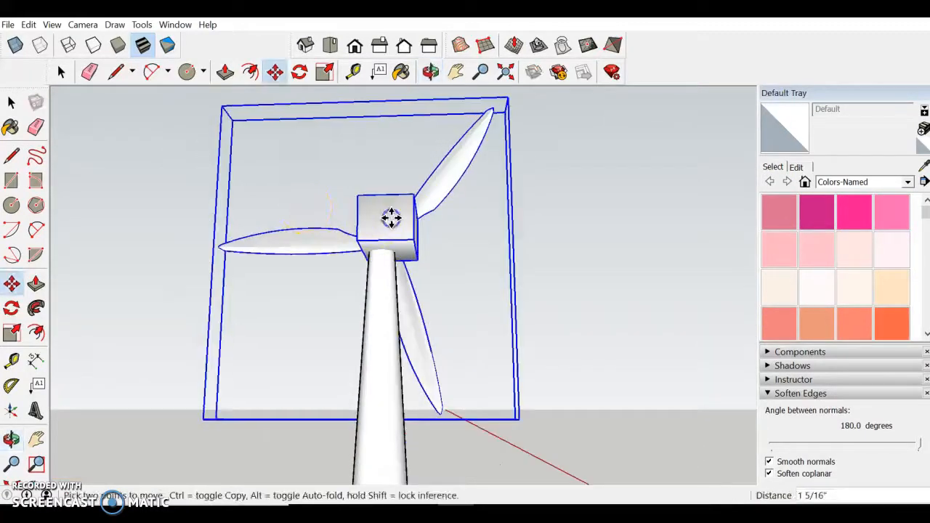
{"action": "mouse_move", "coordinate": [386, 213]}
{"action": "left_mouse_down"}
{"action": "mouse_move", "coordinate": [369, 216]}
{"action": "mouse_move", "coordinate": [380, 220]}
{"action": "left_mouse_up"}
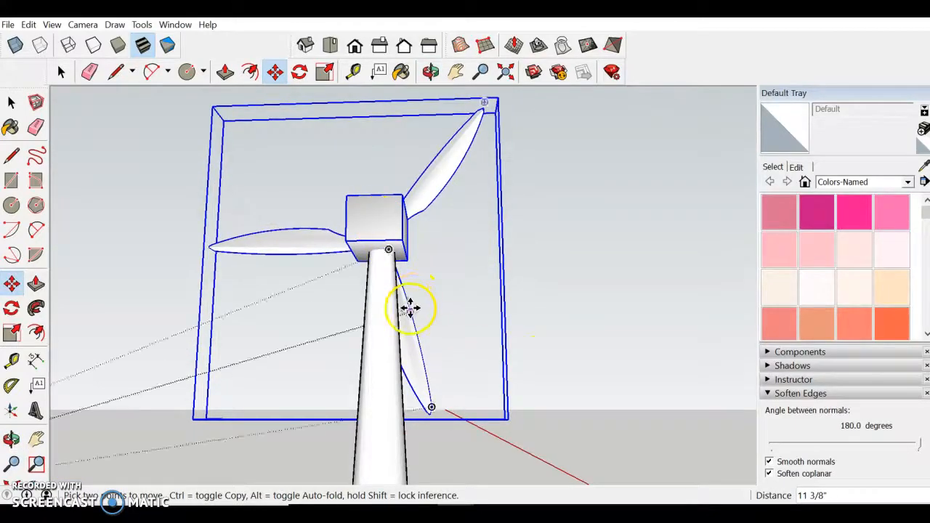
{"action": "scroll", "coordinate": [365, 215], "scroll_direction": "up", "scroll_amount": 3}
{"action": "mouse_move", "coordinate": [356, 249]}
{"action": "left_mouse_down"}
{"action": "mouse_move", "coordinate": [380, 252]}
{"action": "mouse_move", "coordinate": [371, 251]}
{"action": "left_mouse_up"}
{"action": "scroll", "coordinate": [371, 250], "scroll_direction": "down", "scroll_amount": 3}
{"action": "middle_click_drag", "start_coordinate": [523, 245], "coordinate": [214, 251]}
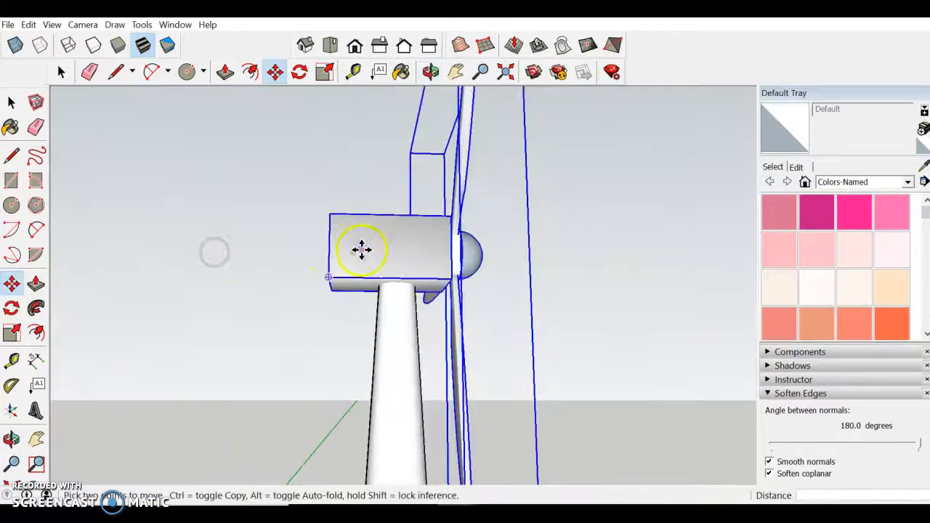
{"action": "scroll", "coordinate": [362, 250], "scroll_direction": "down", "scroll_amount": 3}
{"action": "middle_click_drag", "start_coordinate": [363, 249], "coordinate": [411, 284]}
{"action": "scroll", "coordinate": [406, 446], "scroll_direction": "up", "scroll_amount": 1}
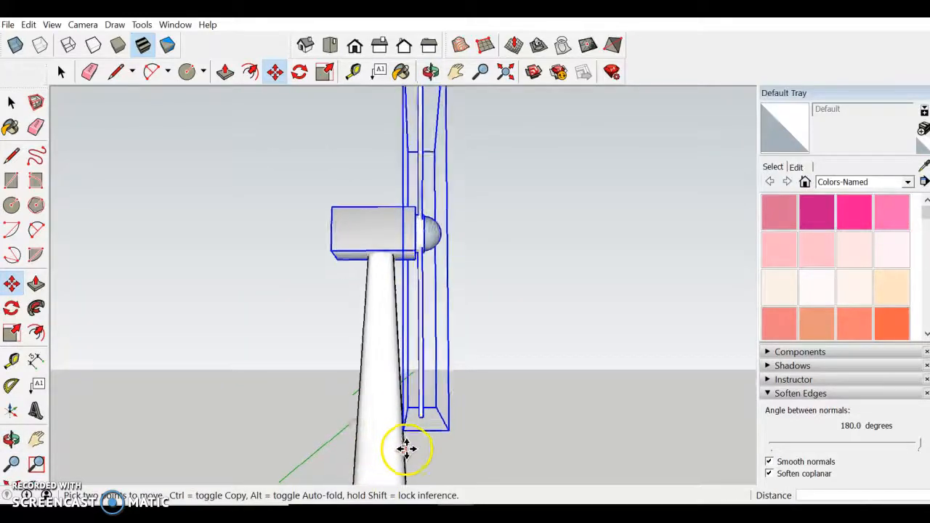
{"action": "scroll", "coordinate": [405, 450], "scroll_direction": "up", "scroll_amount": 2}
{"action": "scroll", "coordinate": [390, 466], "scroll_direction": "down", "scroll_amount": 2}
{"action": "middle_click_drag", "start_coordinate": [378, 176], "coordinate": [502, 260]}
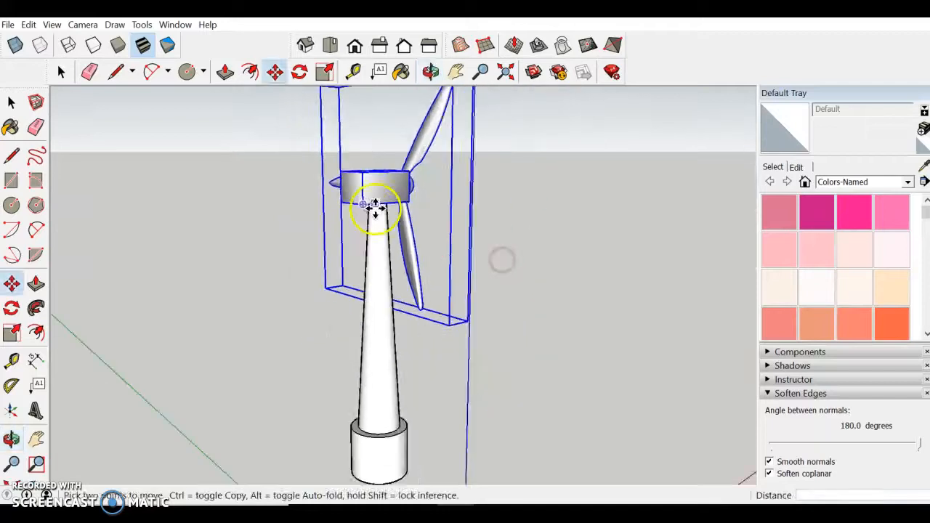
Push the top face of the base collar down by about 2' 10" to shorten it.
{"action": "scroll", "coordinate": [375, 207], "scroll_direction": "down", "scroll_amount": 2}
{"action": "key", "text": "space"}
{"action": "scroll", "coordinate": [385, 417], "scroll_direction": "up", "scroll_amount": 5}
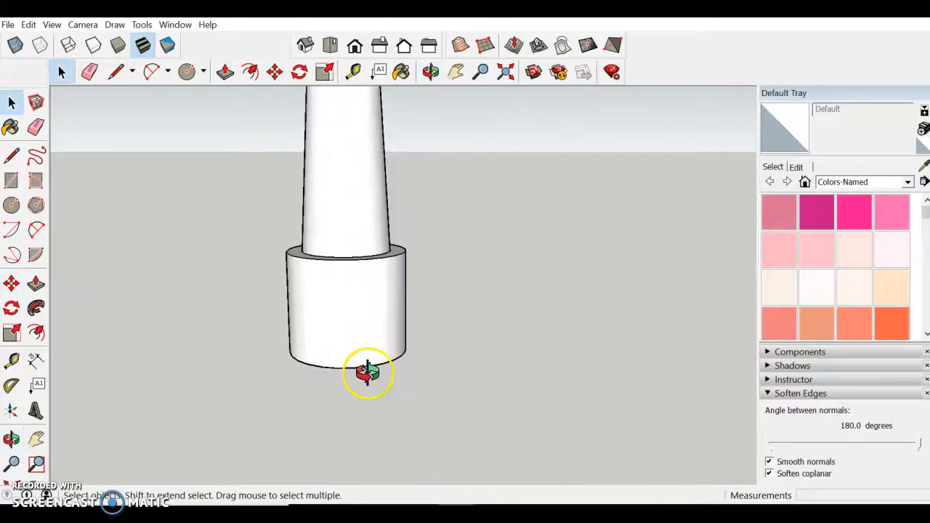
{"action": "middle_click_drag", "start_coordinate": [367, 373], "coordinate": [369, 431]}
{"action": "key", "text": "p"}
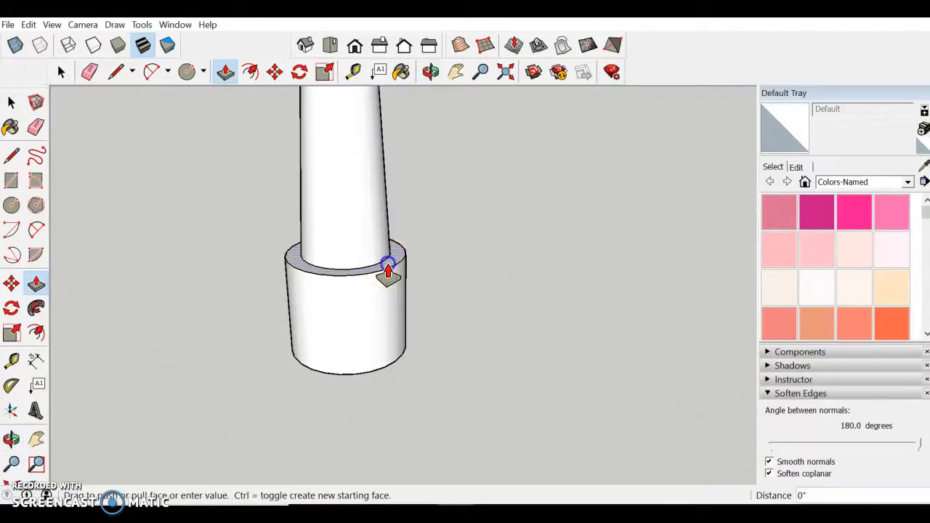
{"action": "middle_click_drag", "start_coordinate": [387, 312], "coordinate": [109, 218]}
{"action": "scroll", "coordinate": [380, 302], "scroll_direction": "down", "scroll_amount": 3}
{"action": "middle_click_drag", "start_coordinate": [379, 299], "coordinate": [233, 311]}
{"action": "scroll", "coordinate": [382, 271], "scroll_direction": "up", "scroll_amount": 3}
{"action": "scroll", "coordinate": [382, 271], "scroll_direction": "up", "scroll_amount": 1}
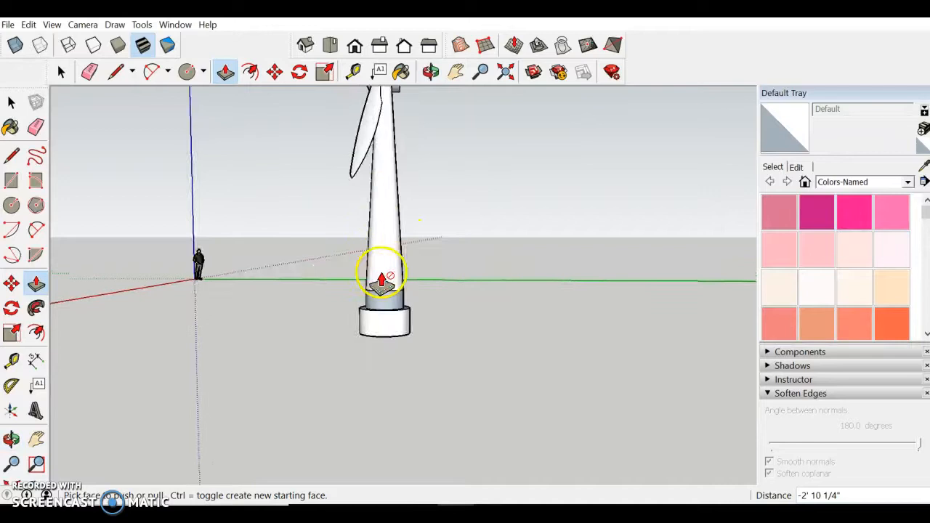
Examine the underside of the base collar and the assembled turbine from several angles.
{"action": "scroll", "coordinate": [385, 342], "scroll_direction": "up", "scroll_amount": 2}
{"action": "middle_click_drag", "start_coordinate": [384, 342], "coordinate": [394, 307]}
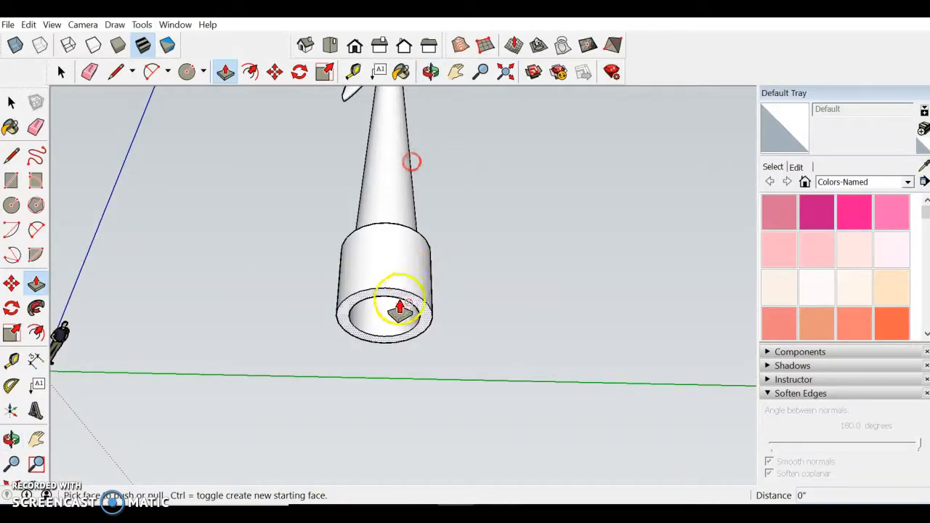
{"action": "middle_click_drag", "start_coordinate": [430, 347], "coordinate": [438, 434]}
{"action": "key", "text": "space"}
{"action": "left_click", "coordinate": [439, 434]}
{"action": "scroll", "coordinate": [408, 261], "scroll_direction": "down", "scroll_amount": 3}
{"action": "scroll", "coordinate": [396, 171], "scroll_direction": "up", "scroll_amount": 1}
{"action": "middle_click_drag", "start_coordinate": [406, 168], "coordinate": [286, 363]}
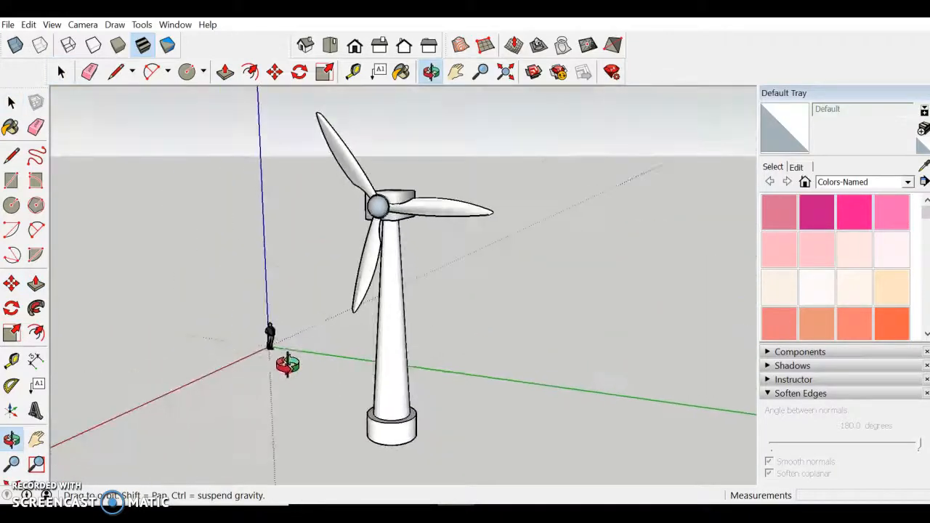
{"action": "scroll", "coordinate": [360, 375], "scroll_direction": "up", "scroll_amount": 1}
{"action": "middle_click_drag", "start_coordinate": [379, 381], "coordinate": [669, 384]}
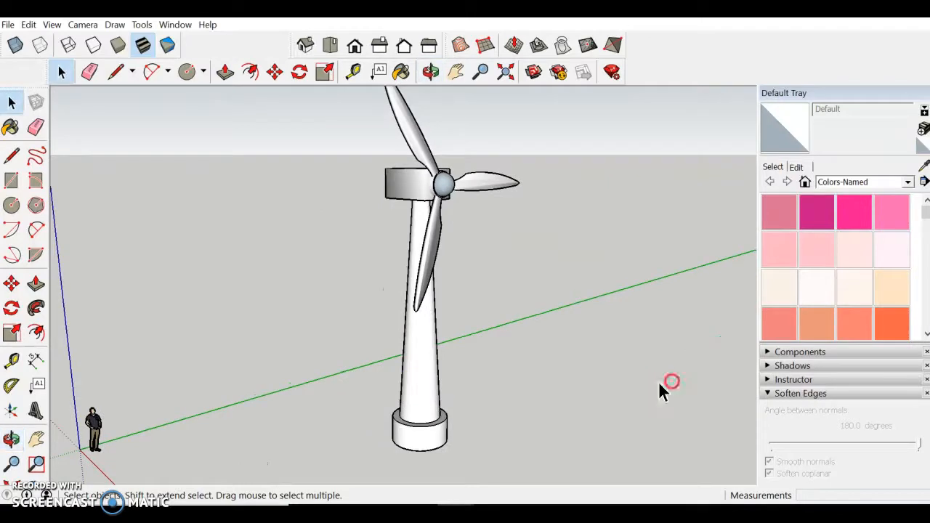
{"action": "scroll", "coordinate": [399, 358], "scroll_direction": "down", "scroll_amount": 1}
{"action": "middle_click_drag", "start_coordinate": [440, 366], "coordinate": [417, 361]}
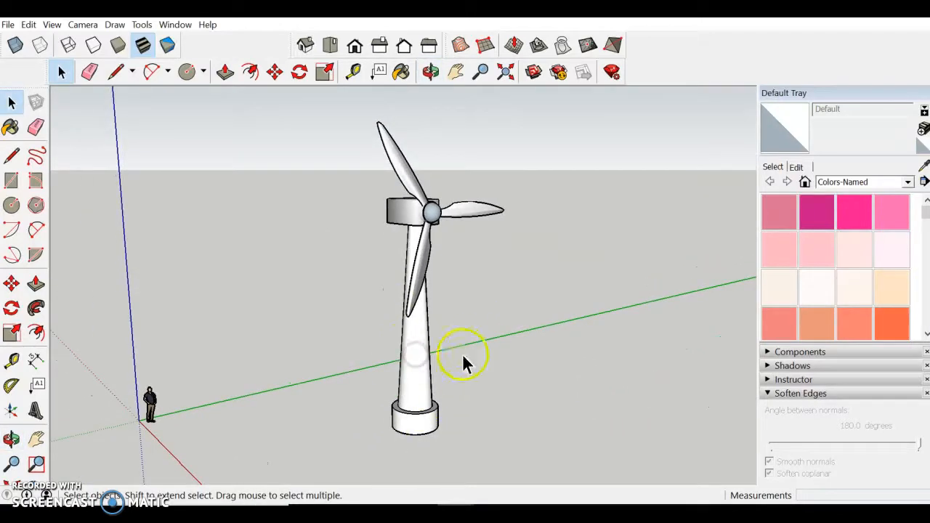
Select the rotor assembly, tower and base together and make them a single group.
{"action": "scroll", "coordinate": [407, 398], "scroll_direction": "down", "scroll_amount": 1}
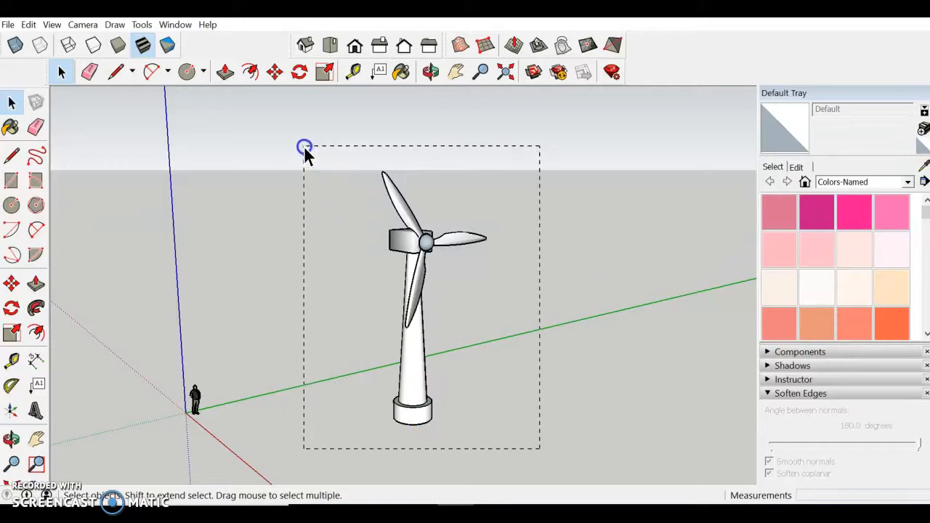
{"action": "left_click_drag", "start_coordinate": [304, 149], "coordinate": [305, 149]}
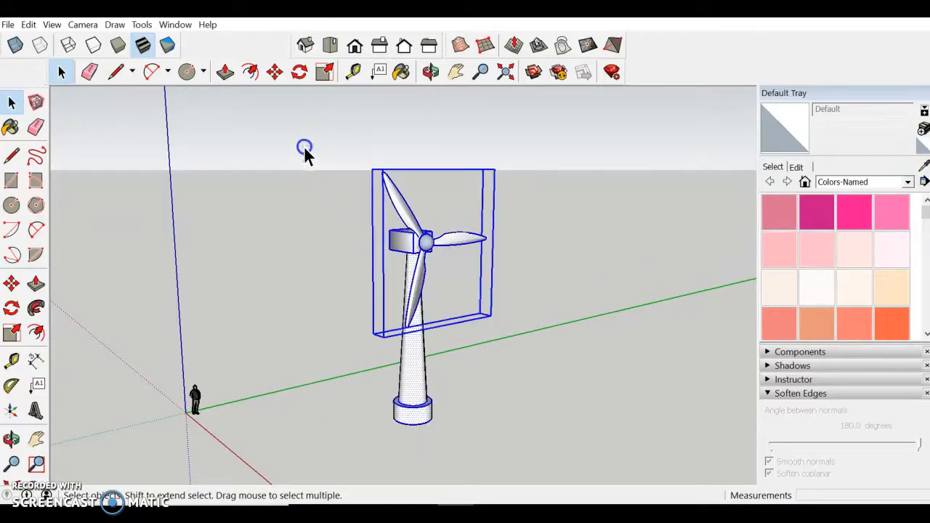
{"action": "right_click", "coordinate": [421, 372]}
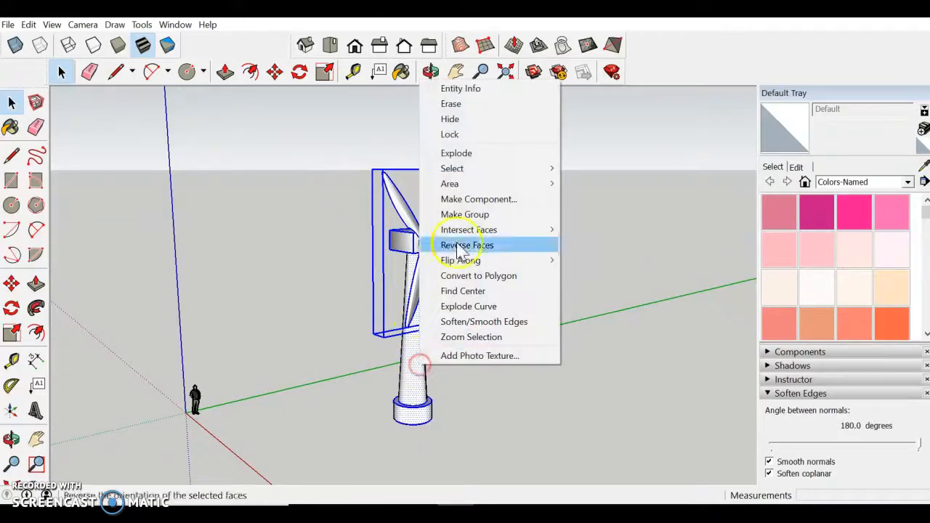
{"action": "left_click", "coordinate": [514, 227]}
{"action": "left_click", "coordinate": [525, 248]}
{"action": "left_click", "coordinate": [425, 236]}
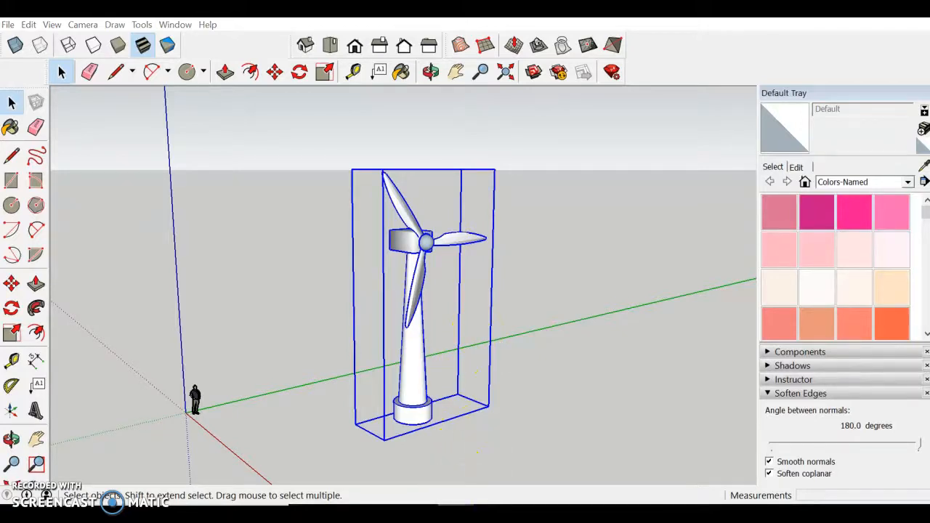
Switch to the 3D House on an Island Sample 2.0 model and paste the turbine near the island's hills.
{"action": "left_click", "coordinate": [469, 501]}
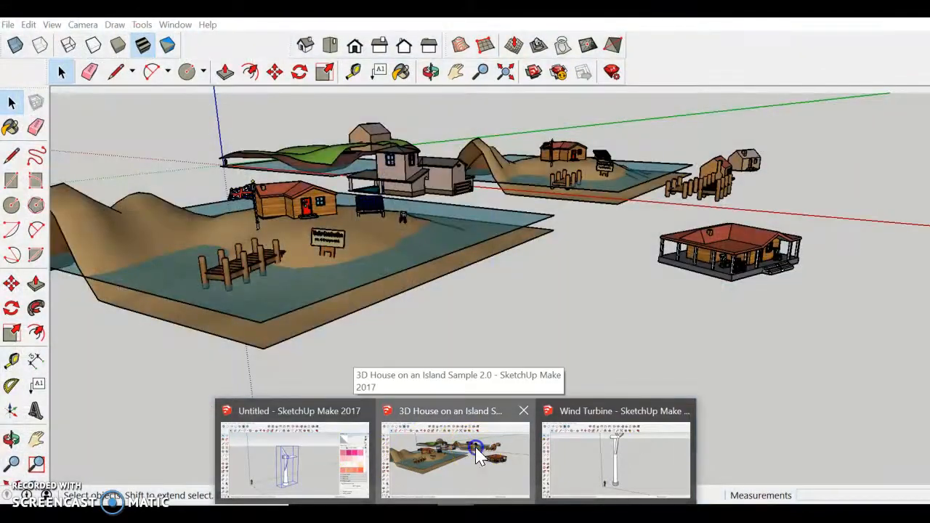
{"action": "left_click", "coordinate": [474, 452]}
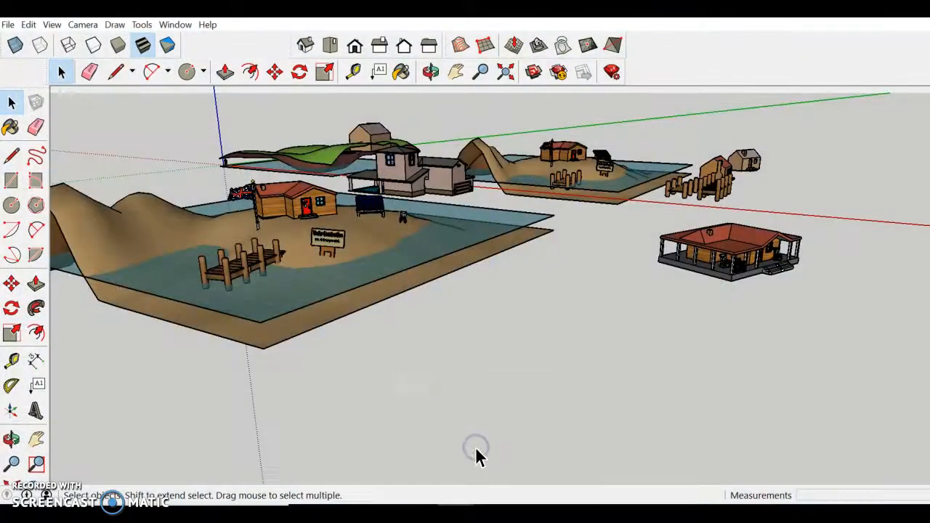
{"action": "scroll", "coordinate": [206, 279], "scroll_direction": "up", "scroll_amount": 2}
{"action": "middle_click_drag", "start_coordinate": [441, 369], "coordinate": [510, 465], "text": "shift"}
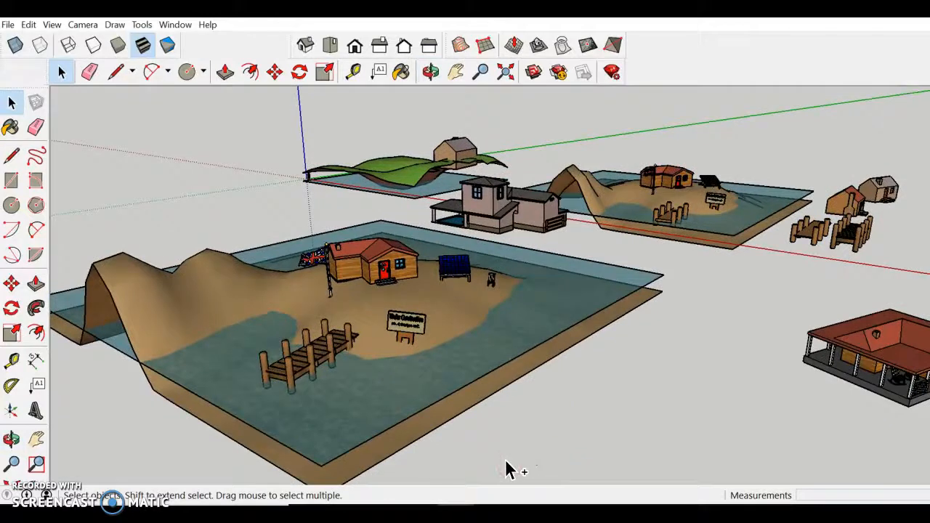
{"action": "key", "text": "ctrl+v"}
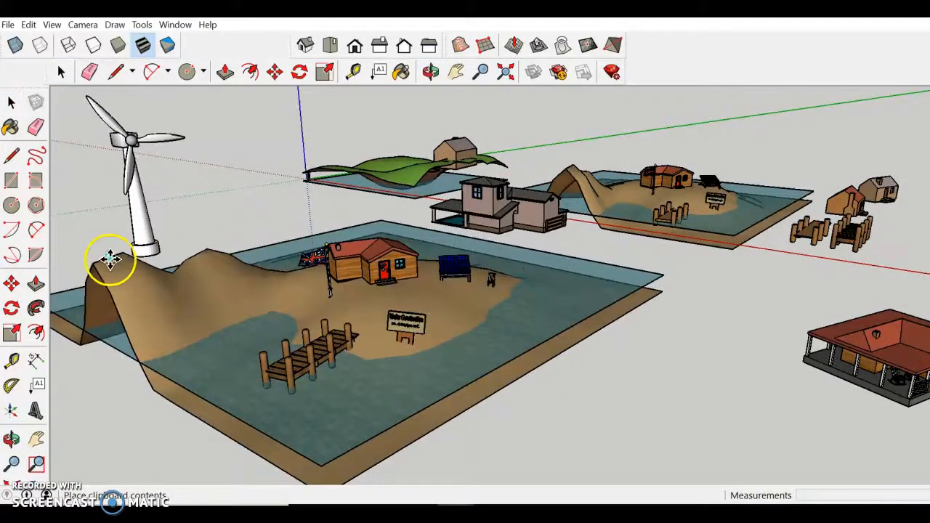
{"action": "left_click", "coordinate": [171, 269]}
Move the pasted turbine over the island and lower its base into the ground between the two hills.
{"action": "middle_click_drag", "start_coordinate": [194, 245], "coordinate": [324, 353]}
{"action": "left_click", "coordinate": [352, 422]}
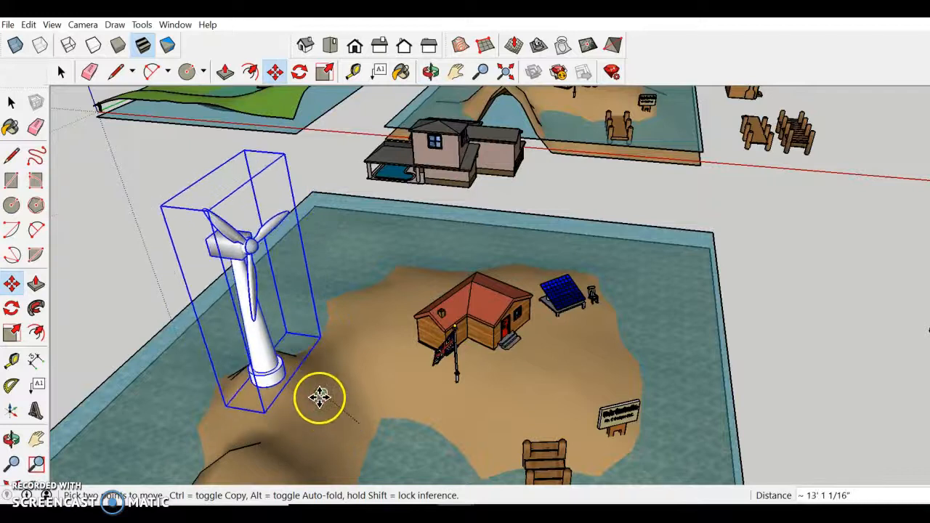
{"action": "middle_click_drag", "start_coordinate": [320, 396], "coordinate": [201, 162]}
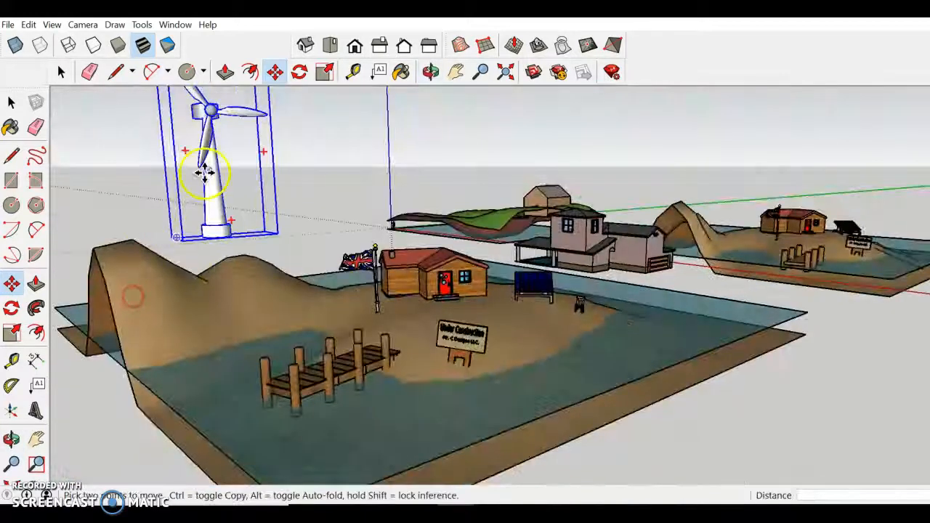
{"action": "left_click_drag", "start_coordinate": [206, 197], "coordinate": [216, 215]}
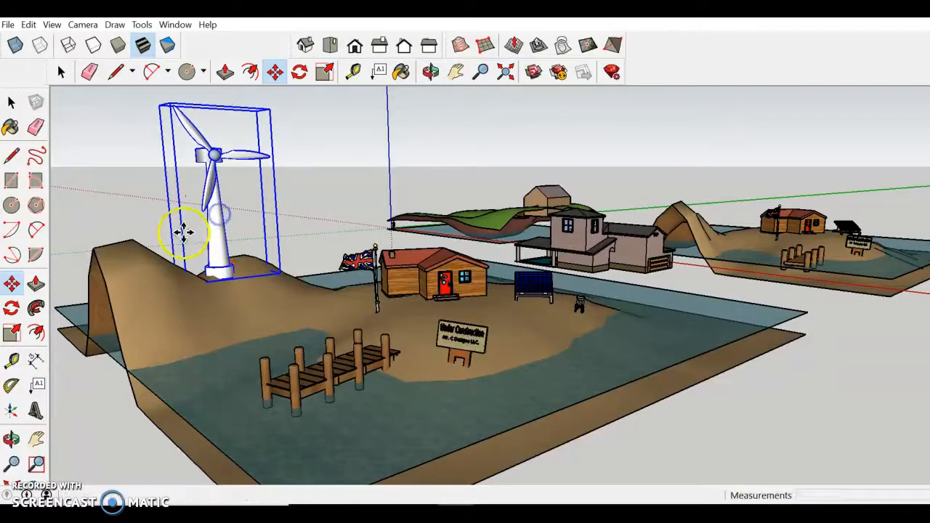
{"action": "key", "text": "space"}
{"action": "left_click", "coordinate": [126, 165]}
{"action": "key", "text": "w"}
{"action": "left_click_drag", "start_coordinate": [286, 249], "coordinate": [301, 269]}
{"action": "key", "text": "space"}
Select the turbine on the island, scale it uniformly from an upper corner to adjust its size, and clear the selection.
{"action": "scroll", "coordinate": [322, 201], "scroll_direction": "up", "scroll_amount": 2}
{"action": "left_click", "coordinate": [322, 201]}
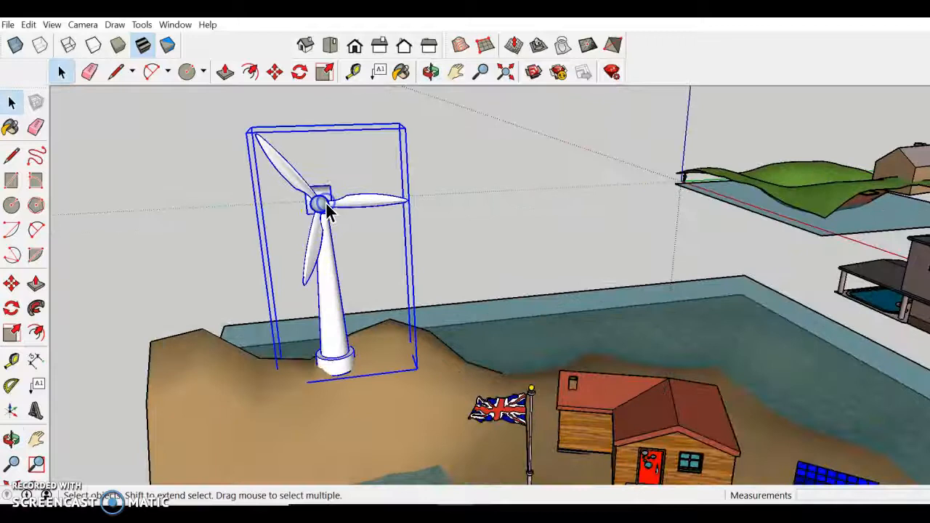
{"action": "scroll", "coordinate": [327, 208], "scroll_direction": "down", "scroll_amount": 1}
{"action": "left_click", "coordinate": [325, 73]}
{"action": "left_click_drag", "start_coordinate": [247, 140], "coordinate": [252, 145]}
{"action": "left_click_drag", "start_coordinate": [273, 159], "coordinate": [263, 151]}
{"action": "key", "text": "space"}
{"action": "left_click", "coordinate": [339, 183]}
{"action": "left_click", "coordinate": [469, 97]}
{"action": "left_click", "coordinate": [411, 247]}
{"action": "middle_click_drag", "start_coordinate": [317, 269], "coordinate": [401, 216]}
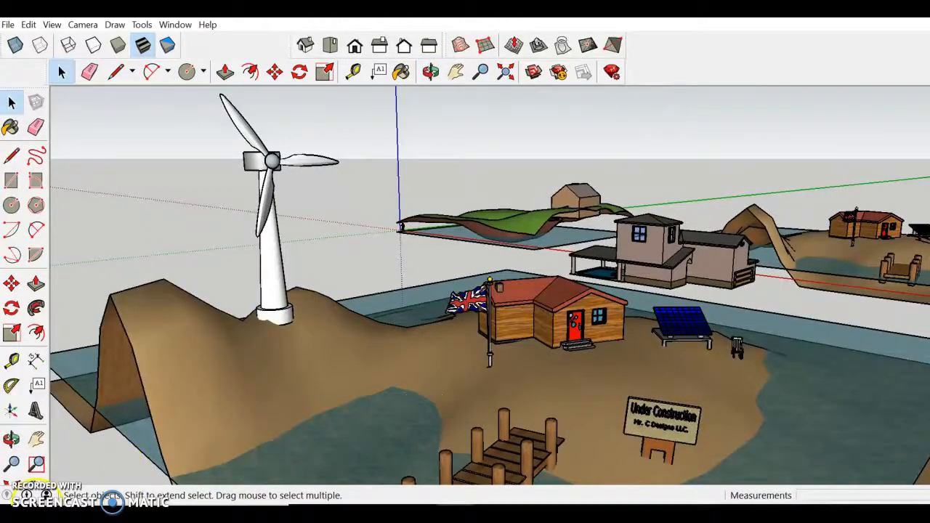